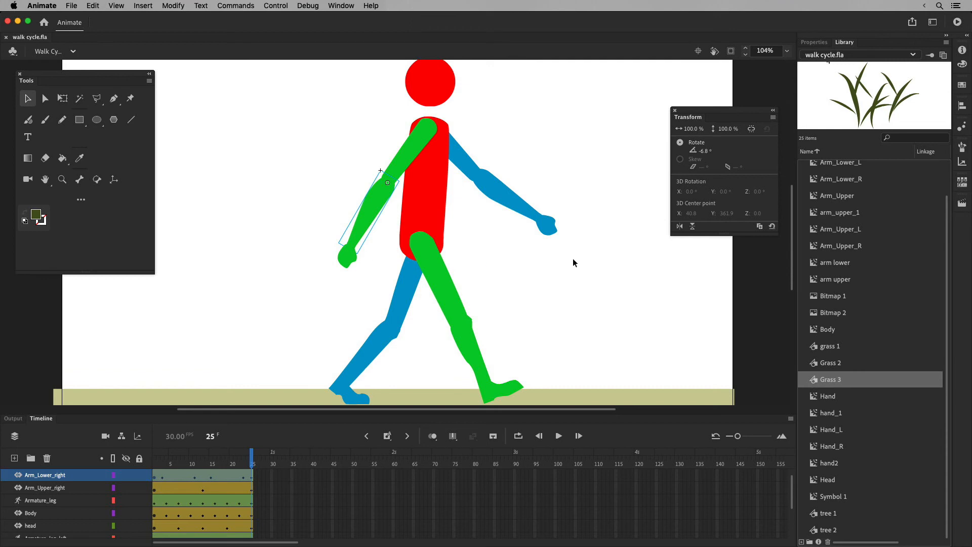
# Step: Play back the walk cycle animation to review the character's movement
pyautogui.click(559, 436)
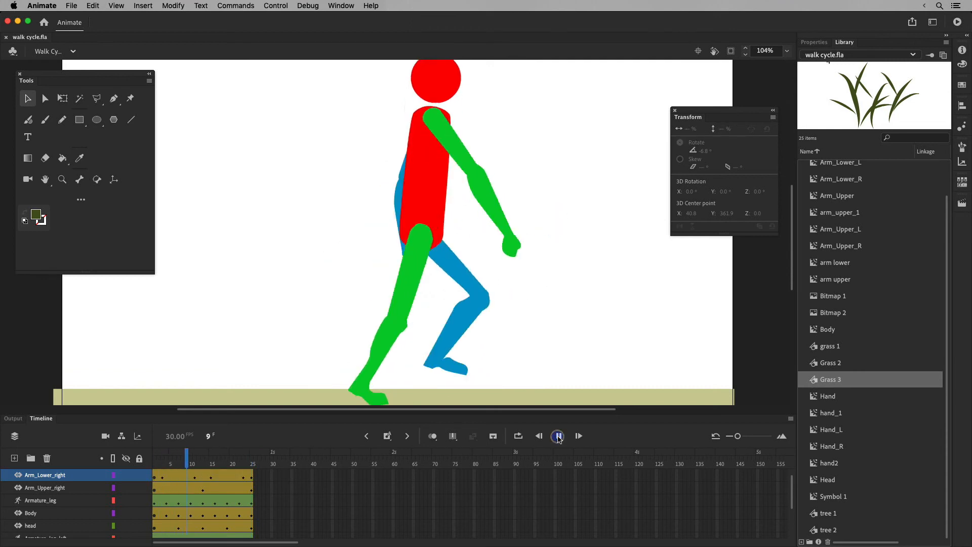
pyautogui.click(558, 437)
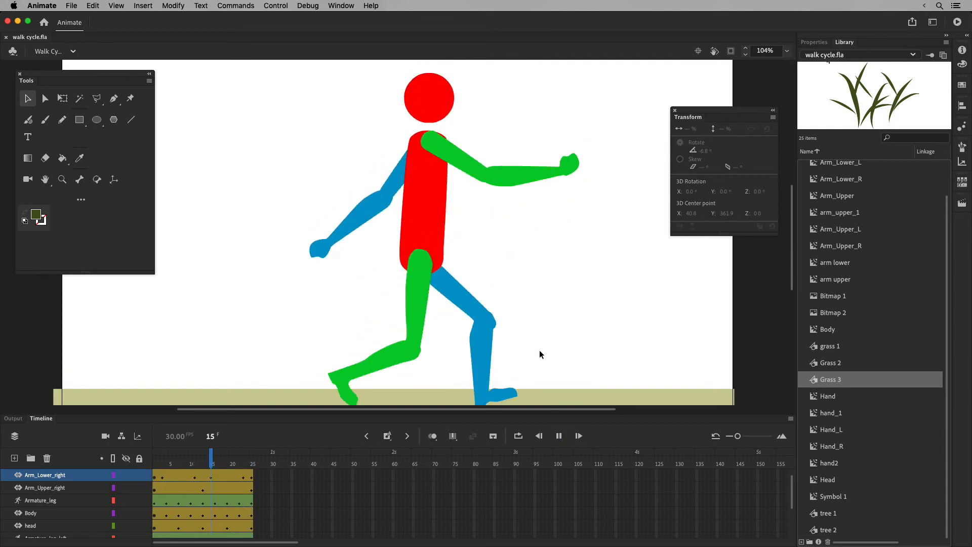
pyautogui.click(557, 438)
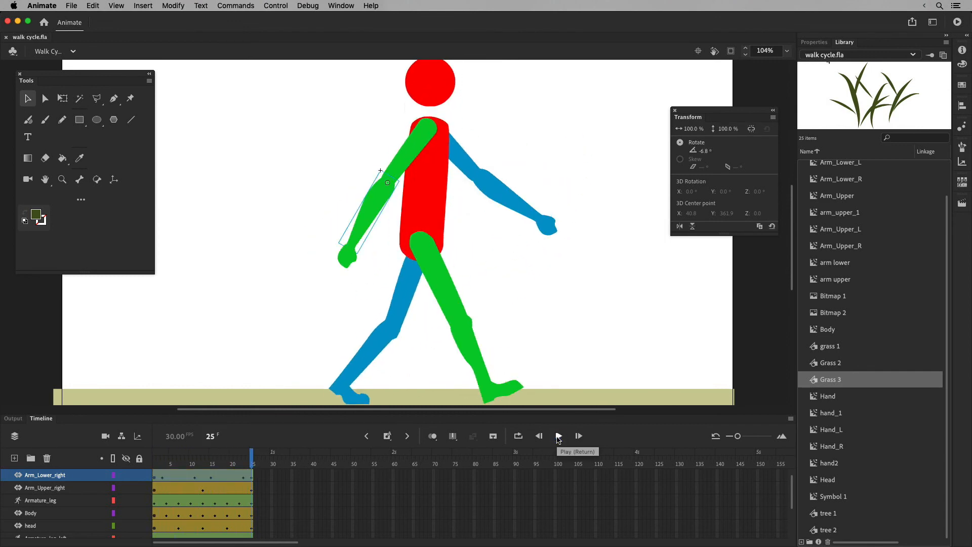
# Step: Switch to the Scrolling Backgrounds scene and show the whole stage together with the artwork extending beyond it
pyautogui.click(71, 51)
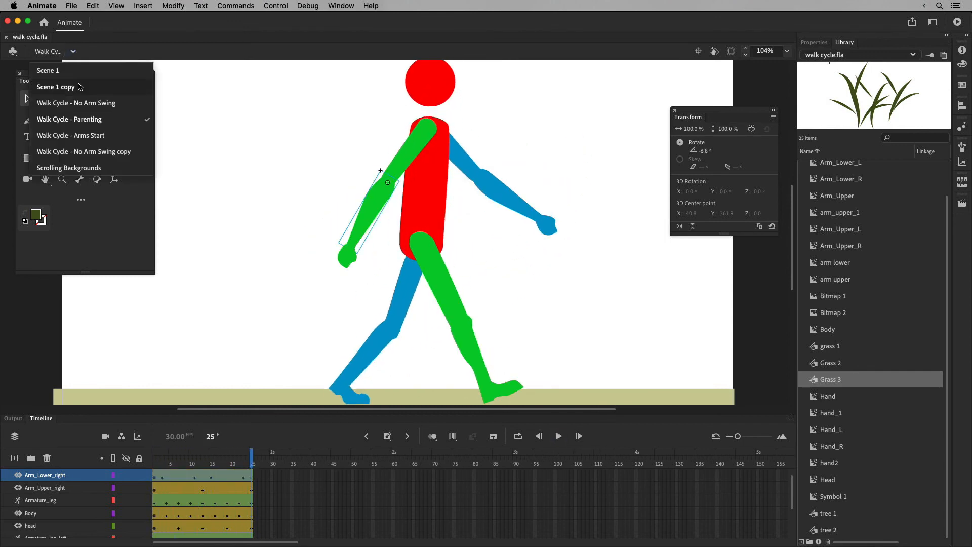
pyautogui.click(69, 167)
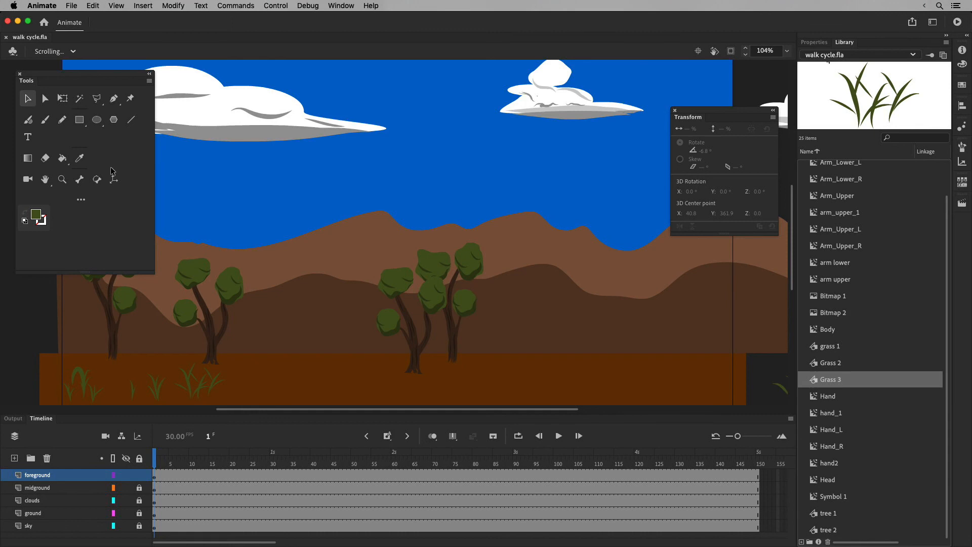
pyautogui.press('super+minus')
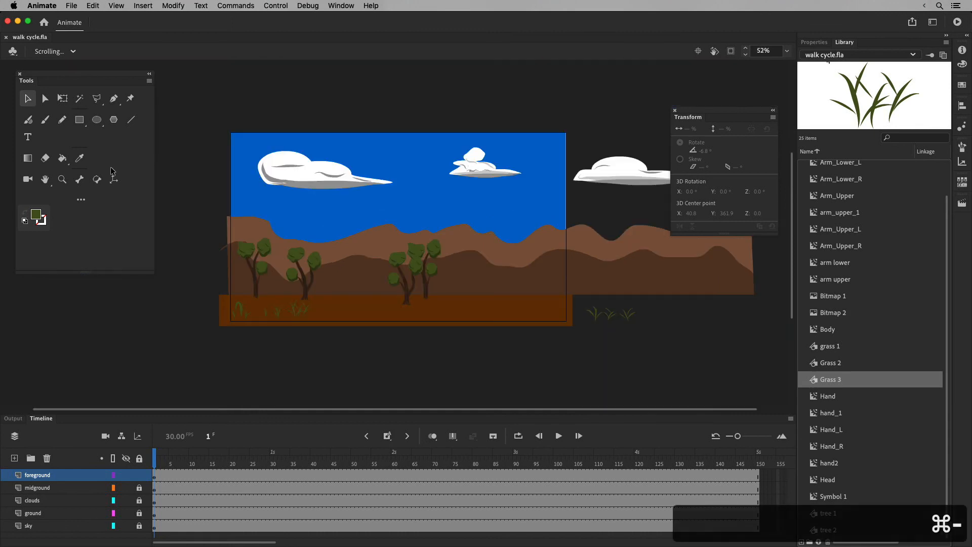
pyautogui.moveTo(516, 332); pyautogui.dragTo(464, 349)
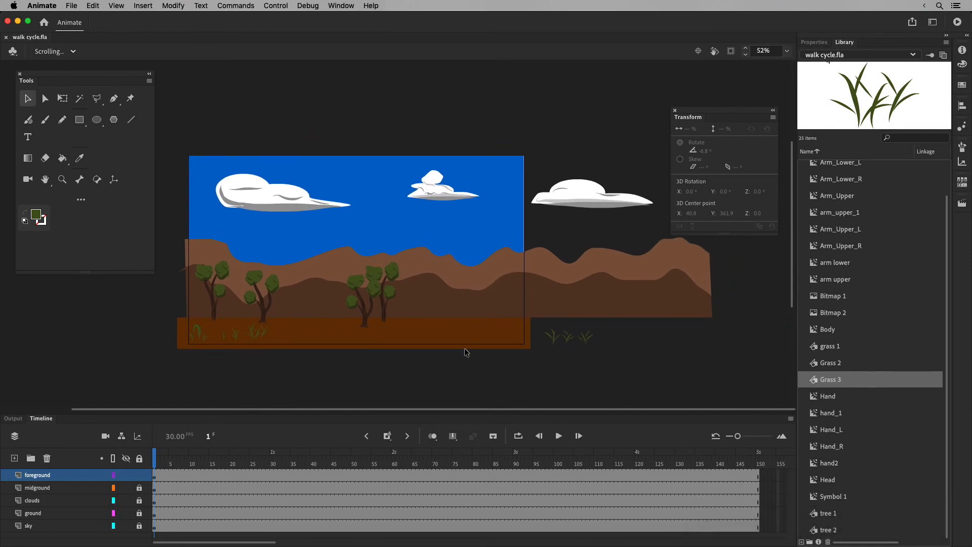
# Step: Examine the contents of the foreground, midground, clouds, ground and sky layers one by one
pyautogui.click(68, 477)
pyautogui.click(68, 489)
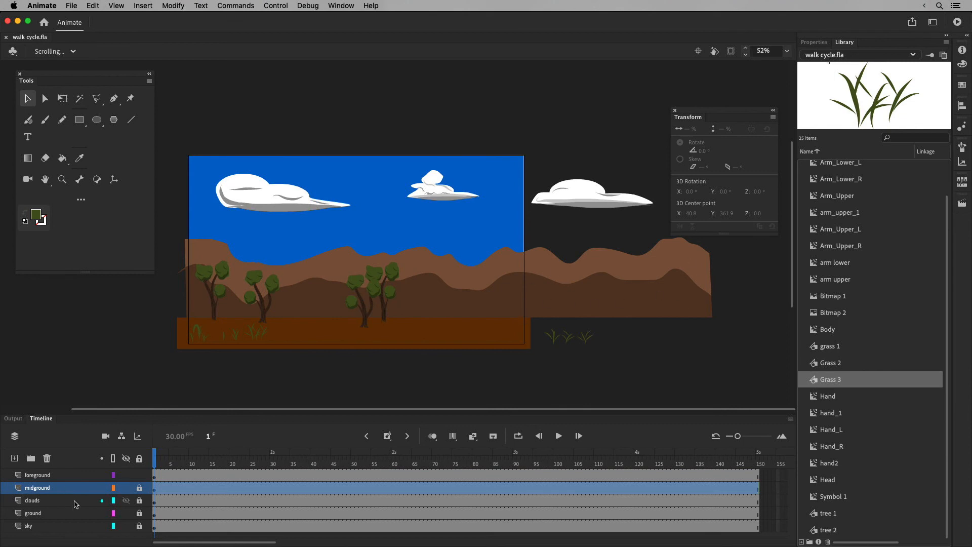
pyautogui.click(70, 504)
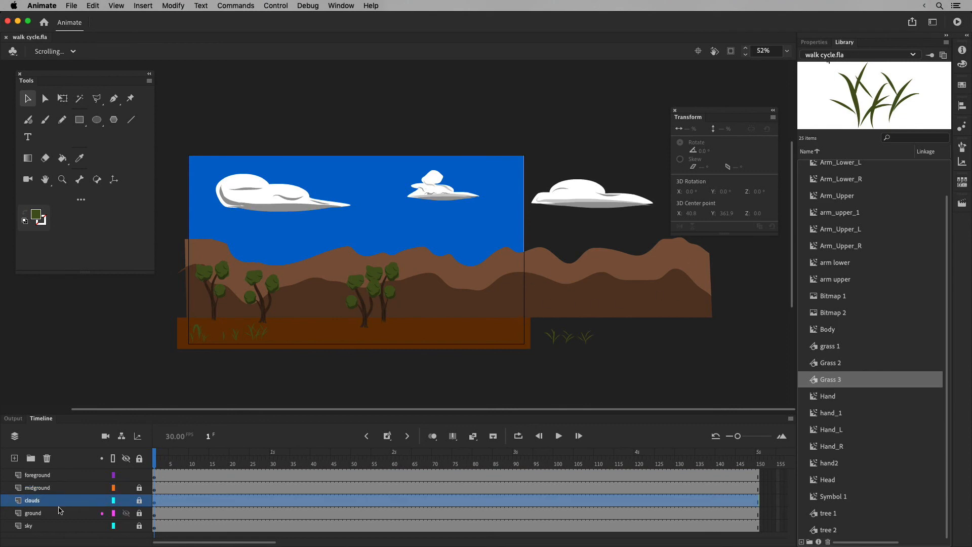
pyautogui.click(56, 514)
pyautogui.click(58, 527)
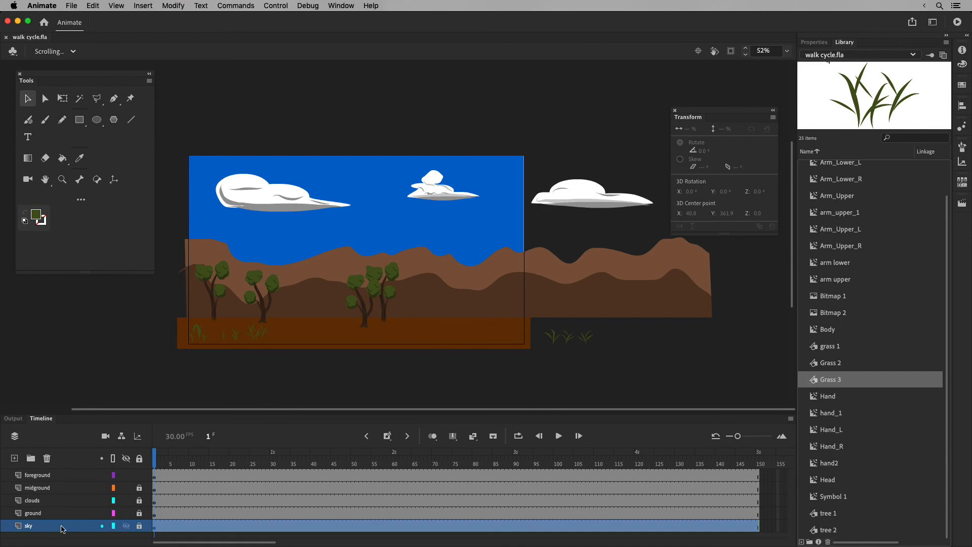
pyautogui.click(67, 474)
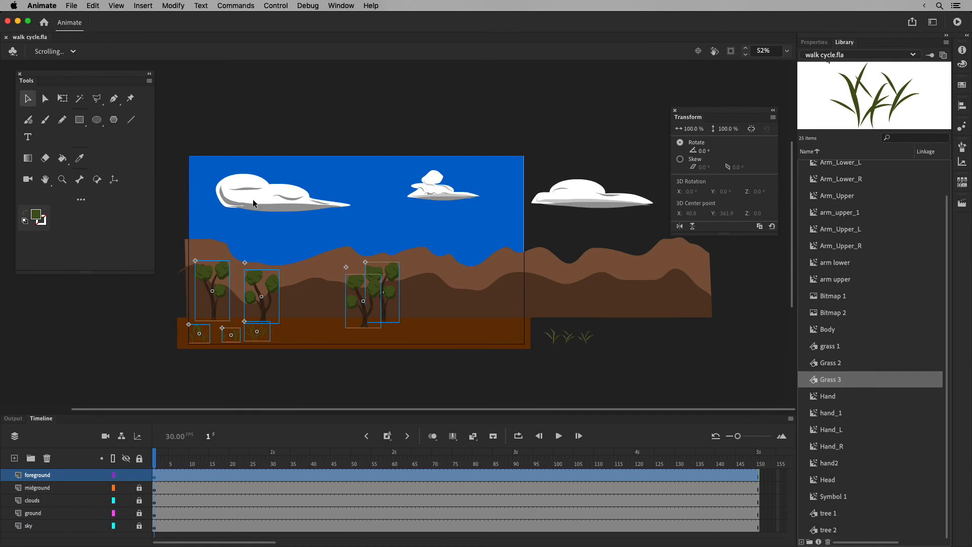
pyautogui.click(51, 488)
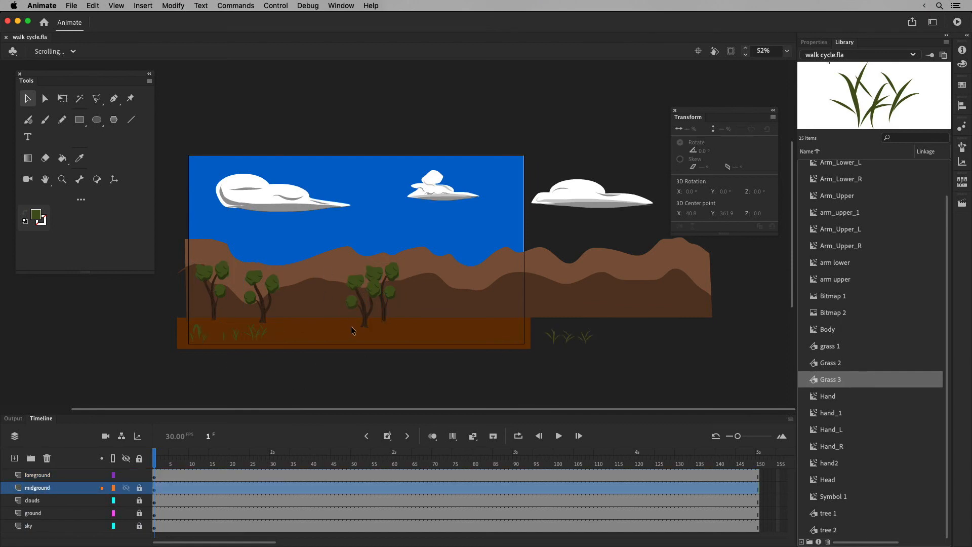
pyautogui.click(60, 501)
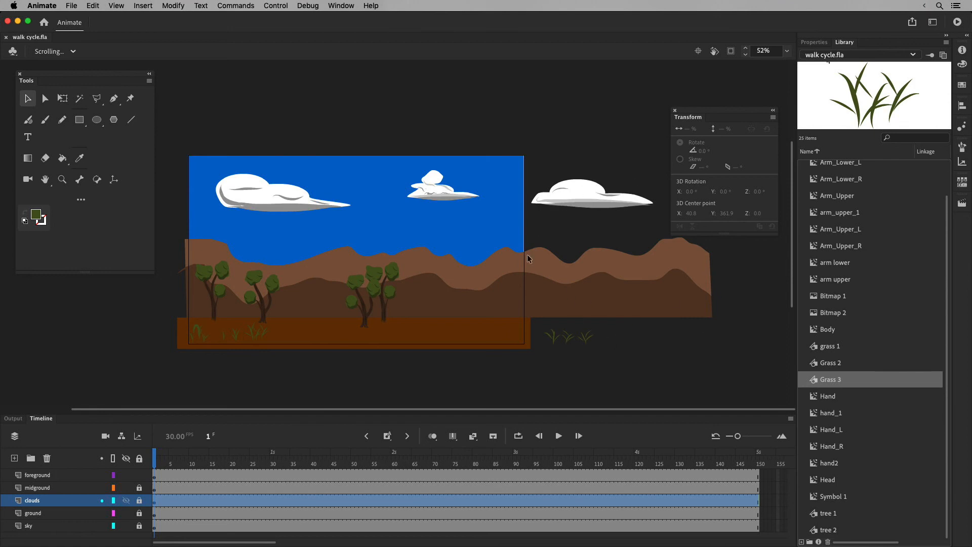
# Step: Preview the scene with content outside the stage clipped, and turn the clipping off again
pyautogui.click(732, 51)
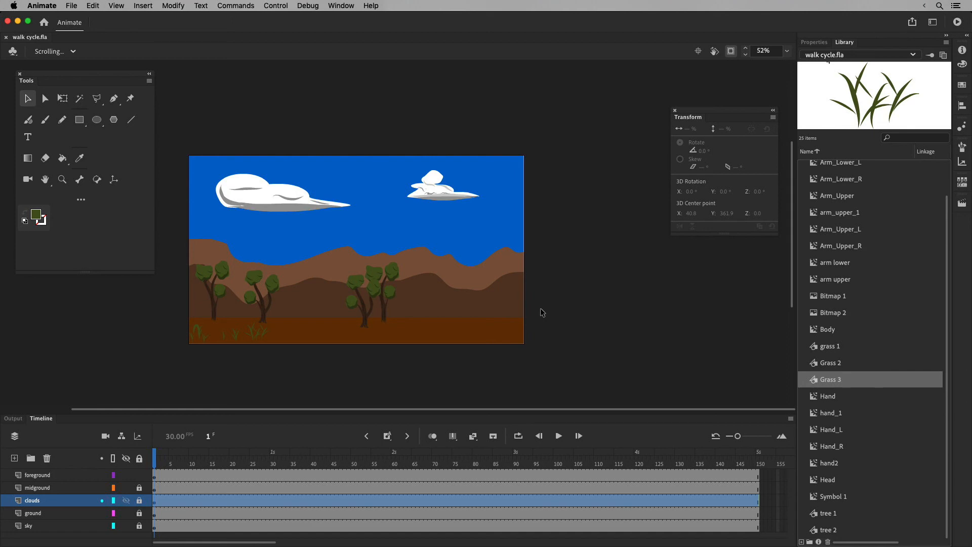
pyautogui.click(731, 51)
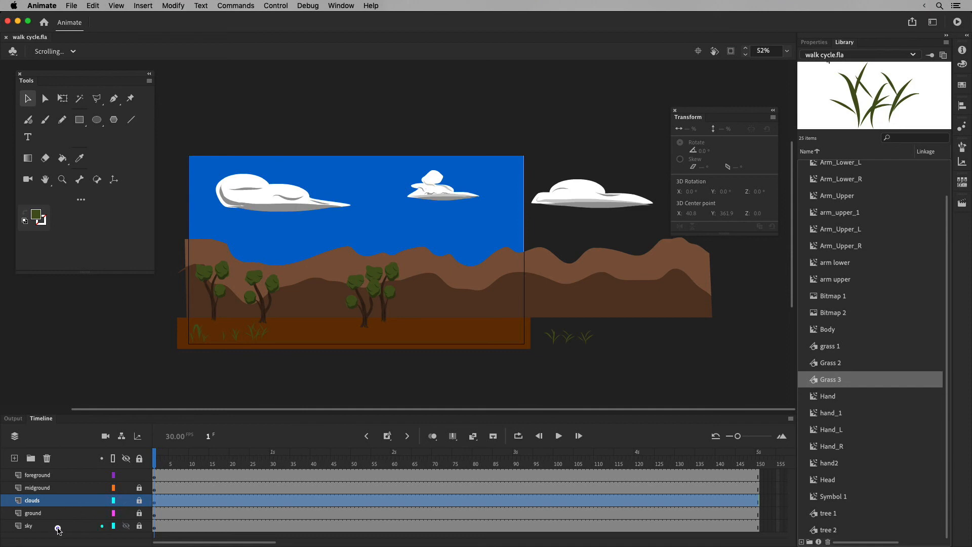
# Step: Activate the Rectangle tool and review the layers from sky up through ground, clouds and midground to foreground
pyautogui.click(57, 528)
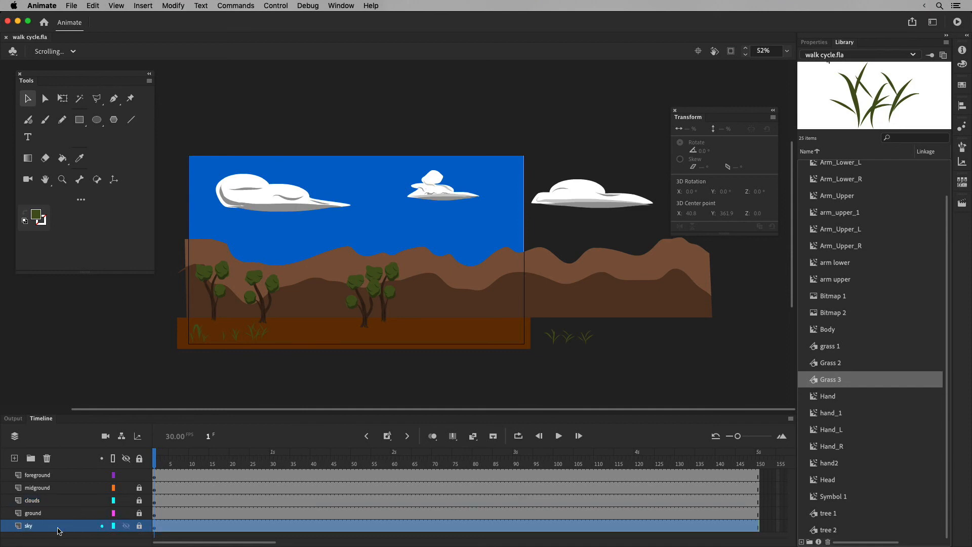
pyautogui.click(79, 120)
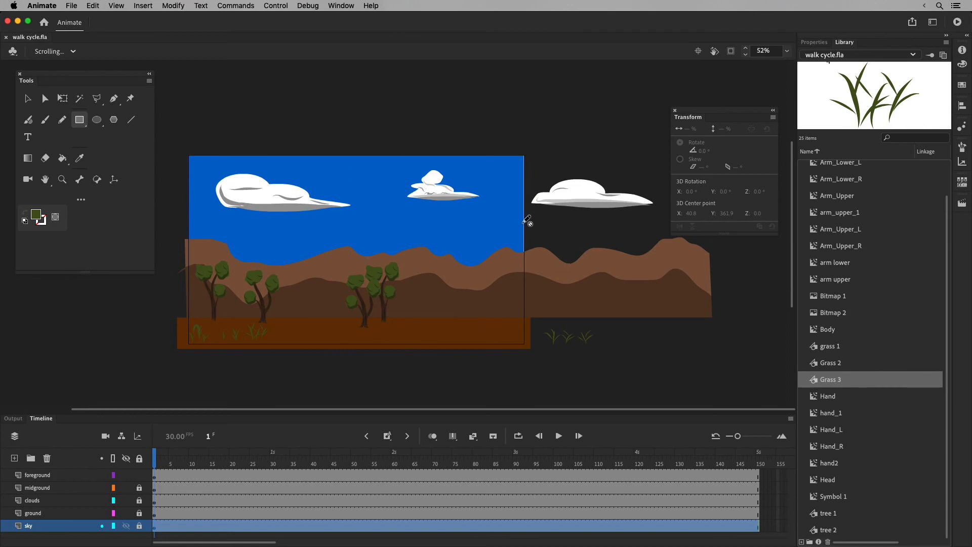
pyautogui.click(57, 514)
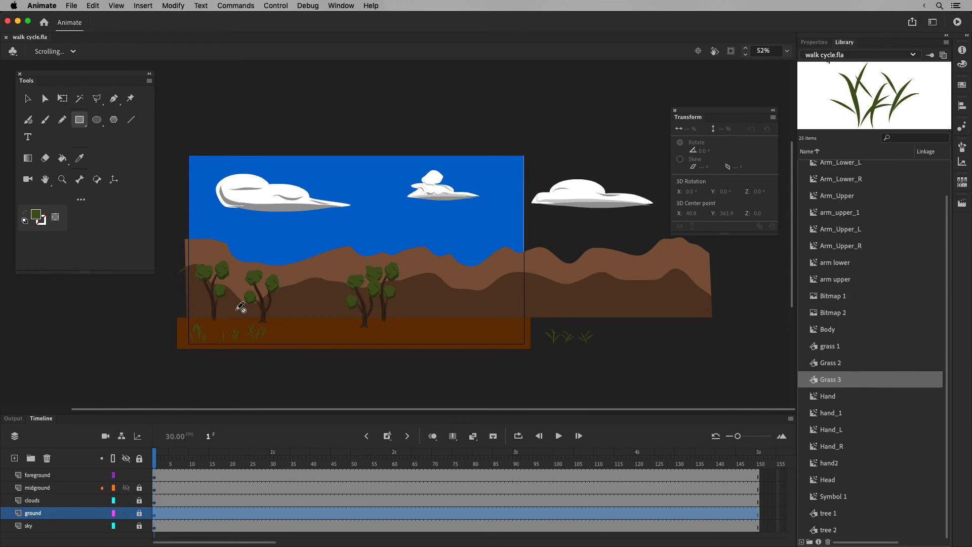
pyautogui.click(57, 503)
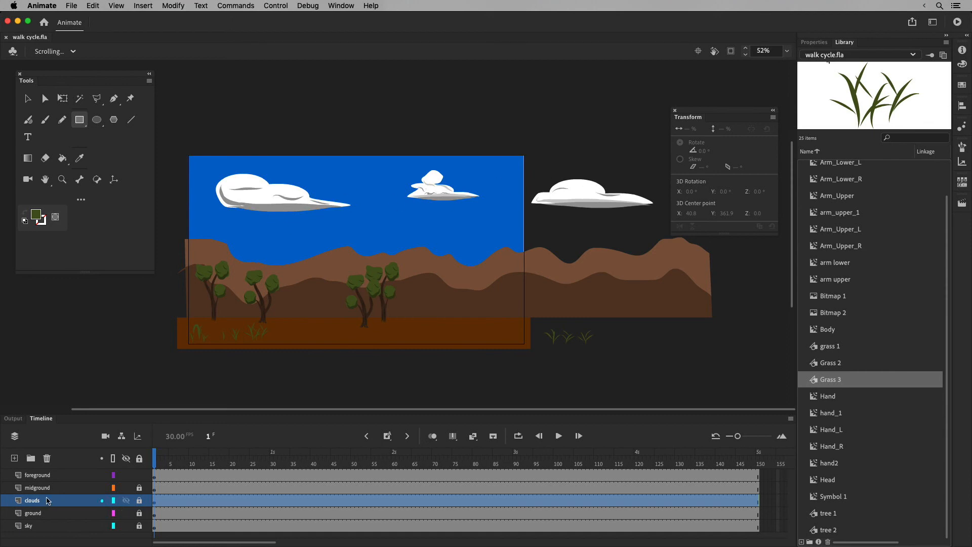
pyautogui.click(51, 490)
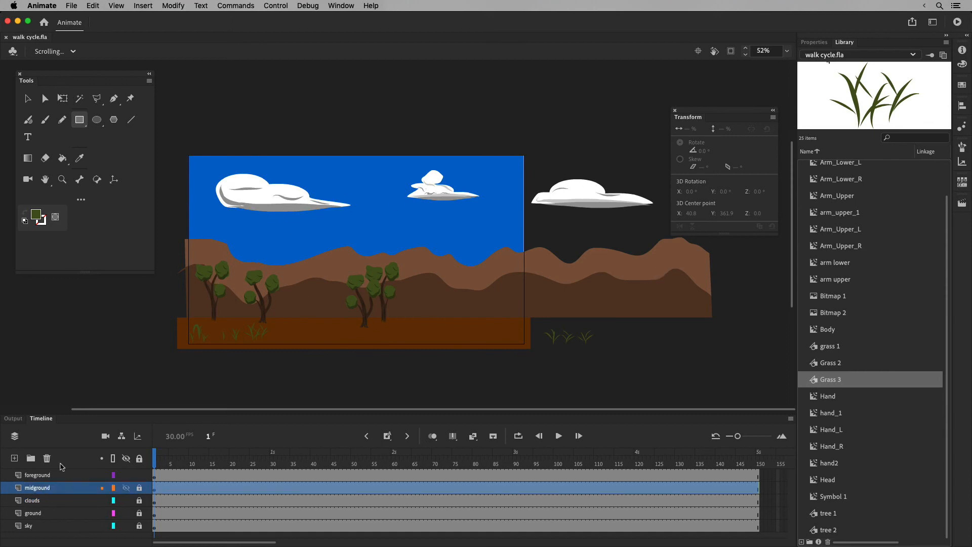
pyautogui.click(64, 475)
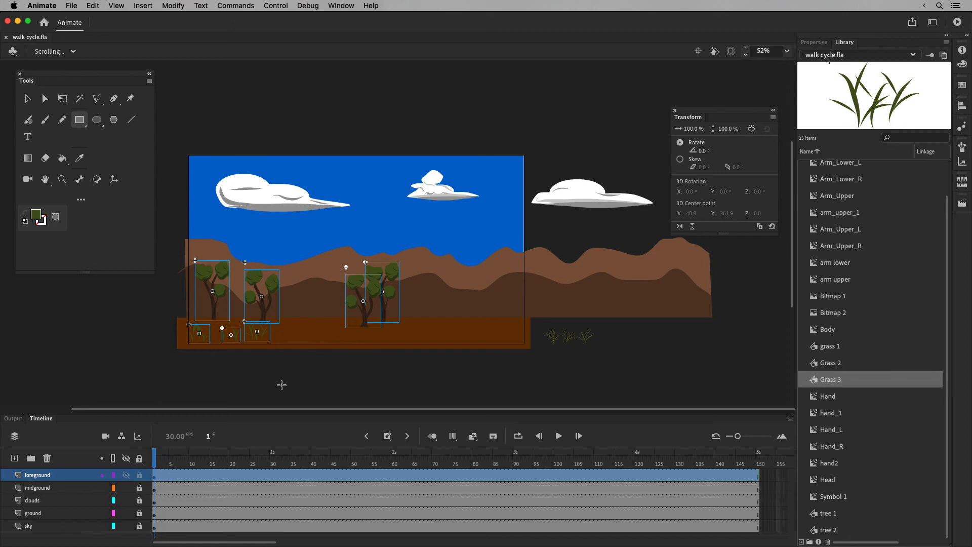
# Step: Hide the foreground layer, and briefly toggle the midground layer's visibility to check the mountains
pyautogui.click(29, 121)
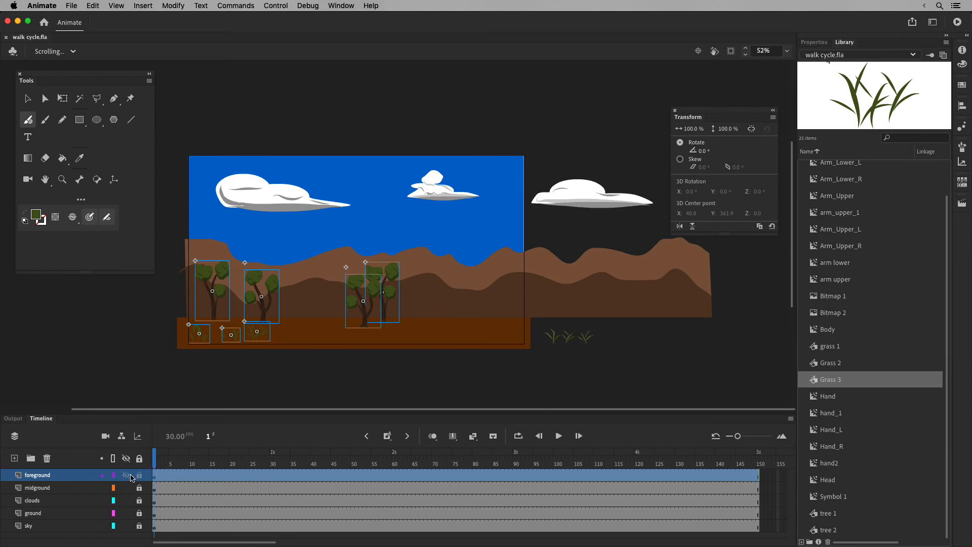
pyautogui.click(127, 476)
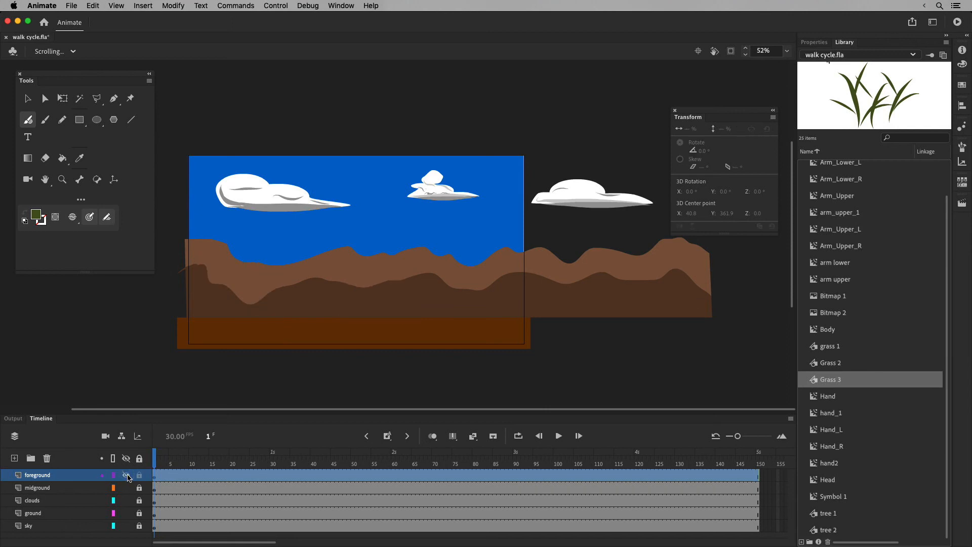
pyautogui.click(127, 489)
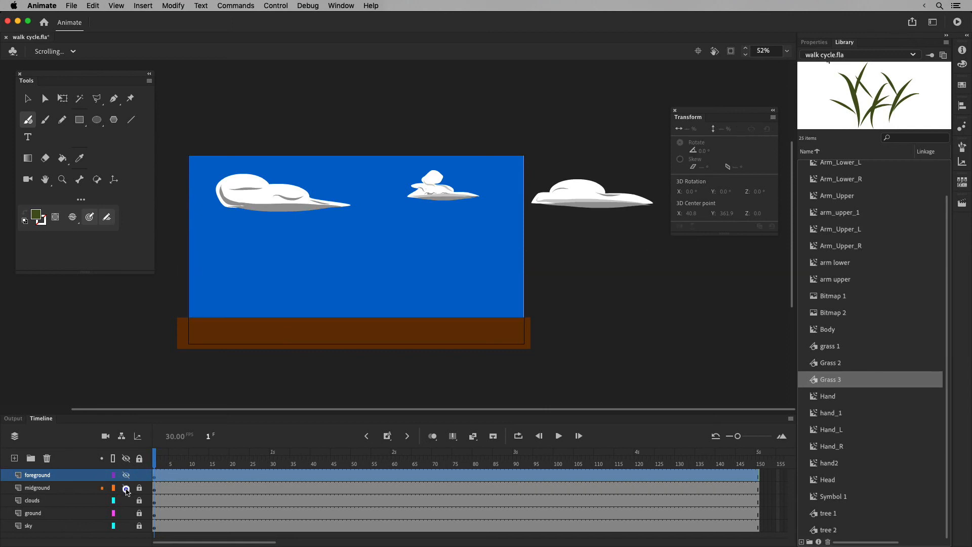
pyautogui.click(126, 488)
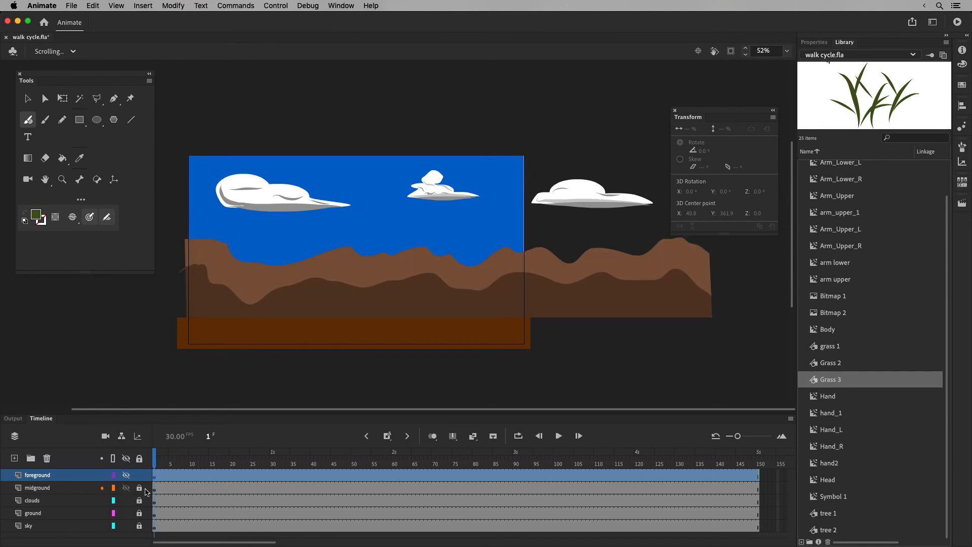
# Step: Unlock the midground layer and make its first frame active, leaving nothing on the stage selected
pyautogui.click(140, 489)
pyautogui.click(143, 476)
pyautogui.click(142, 478)
pyautogui.click(155, 489)
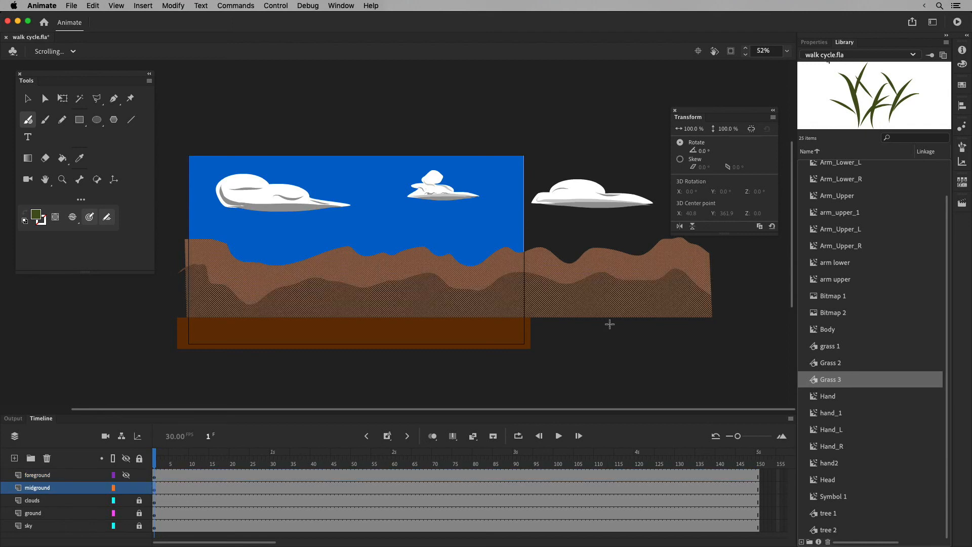
pyautogui.press('v')
pyautogui.click(126, 342)
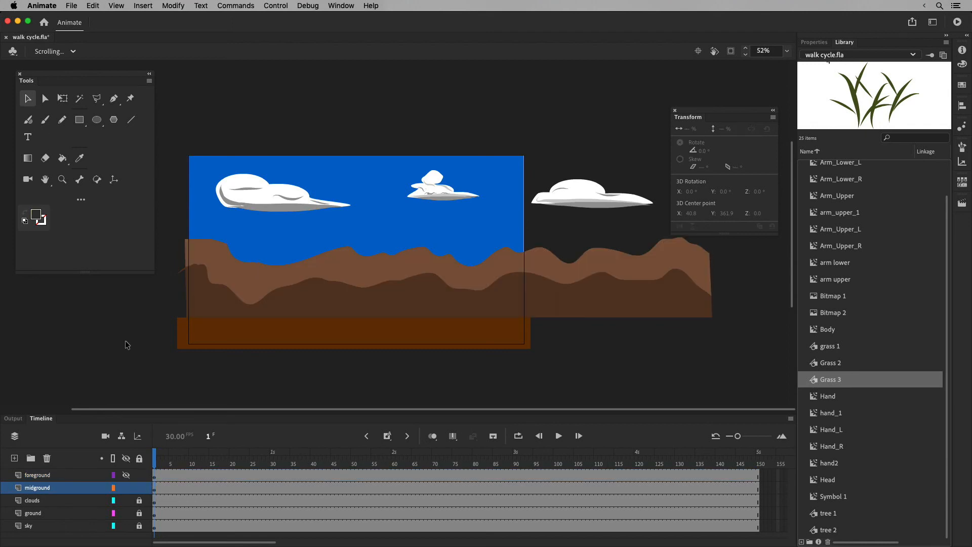
# Step: Sample the dark brown of the lower mountains as the fill colour and activate the Fluid Brush tool
pyautogui.click(80, 158)
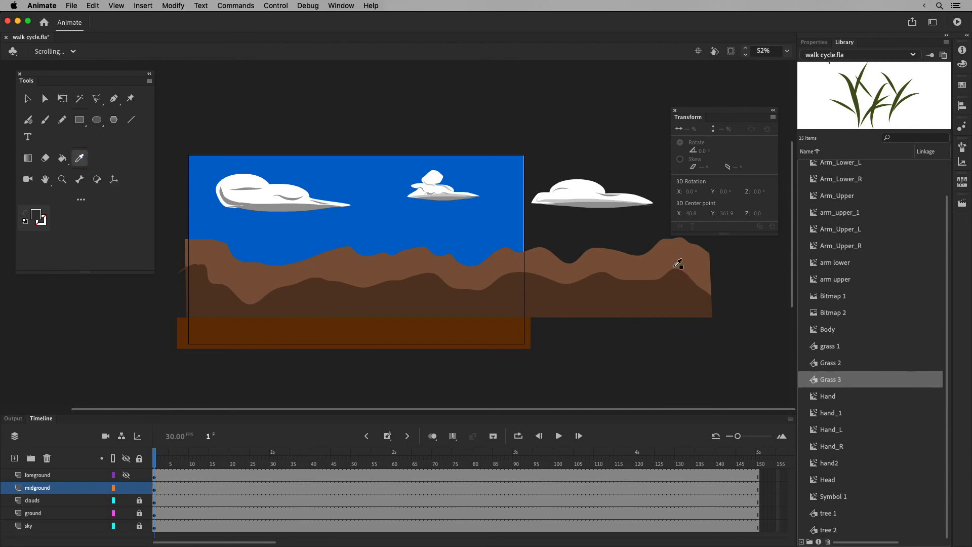
pyautogui.click(675, 290)
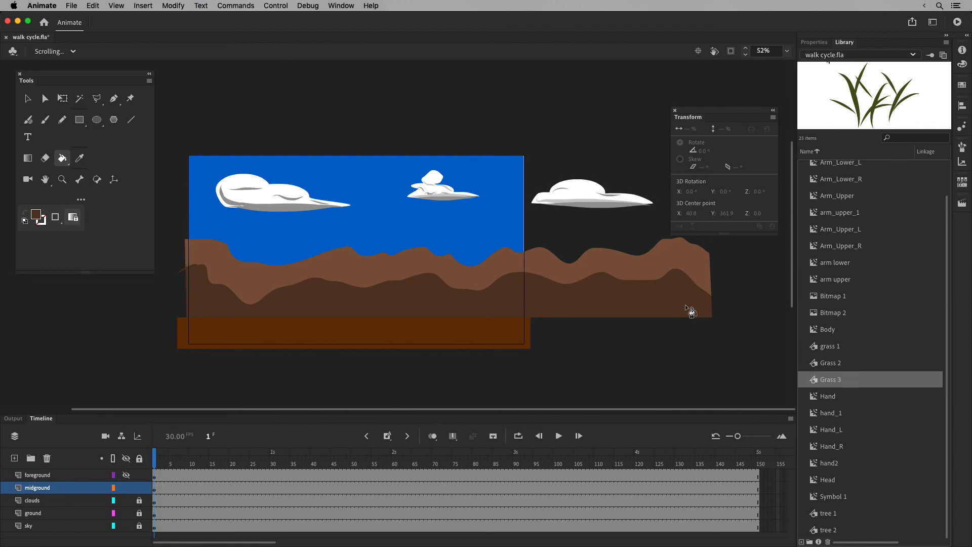
pyautogui.click(33, 121)
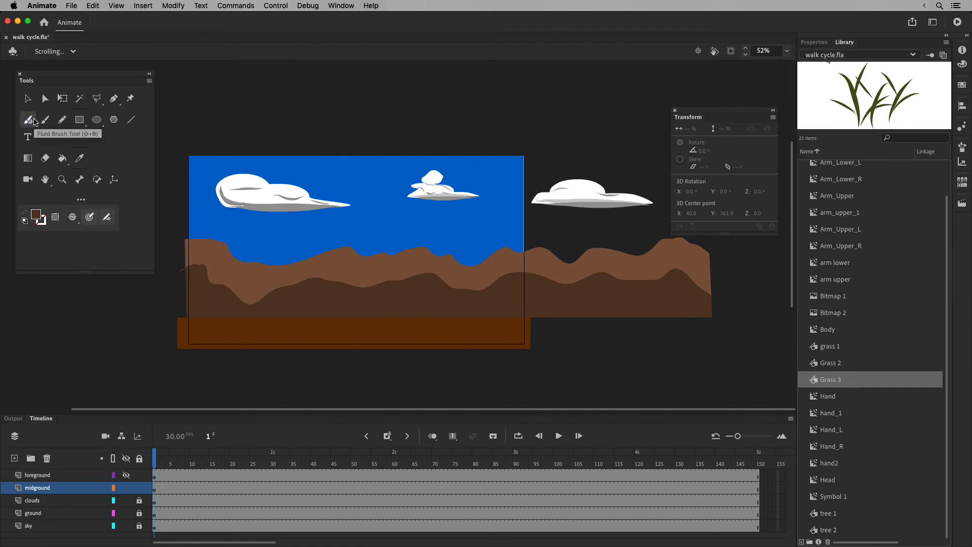
pyautogui.click(36, 215)
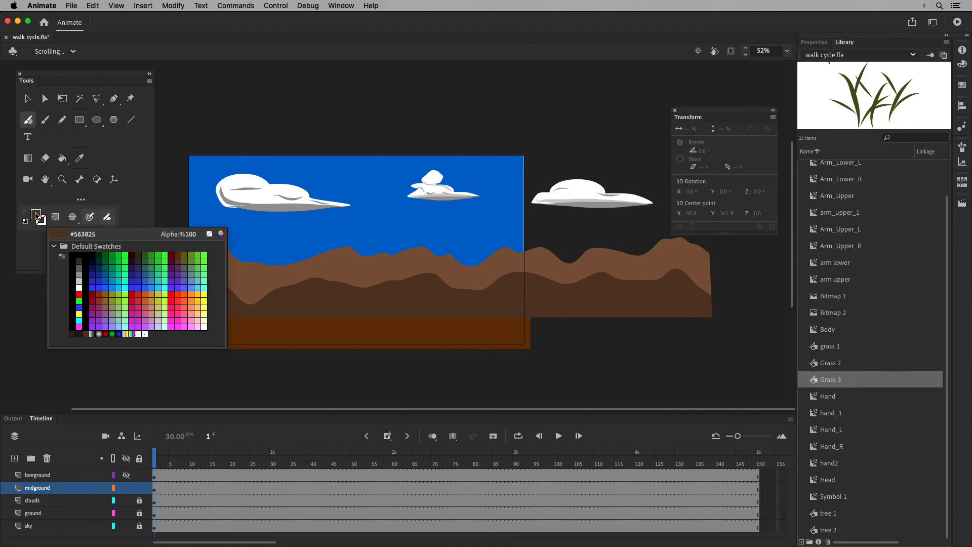
pyautogui.click(220, 233)
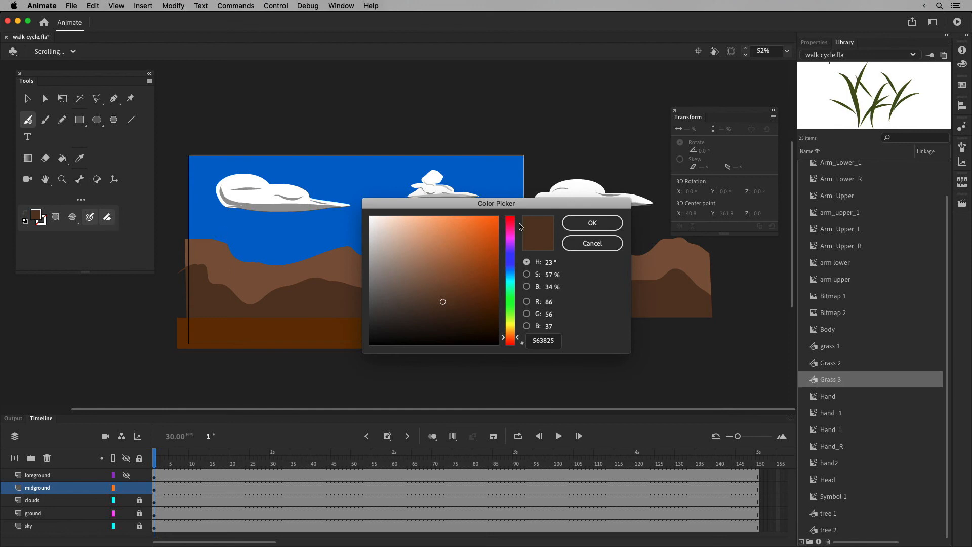
pyautogui.click(592, 243)
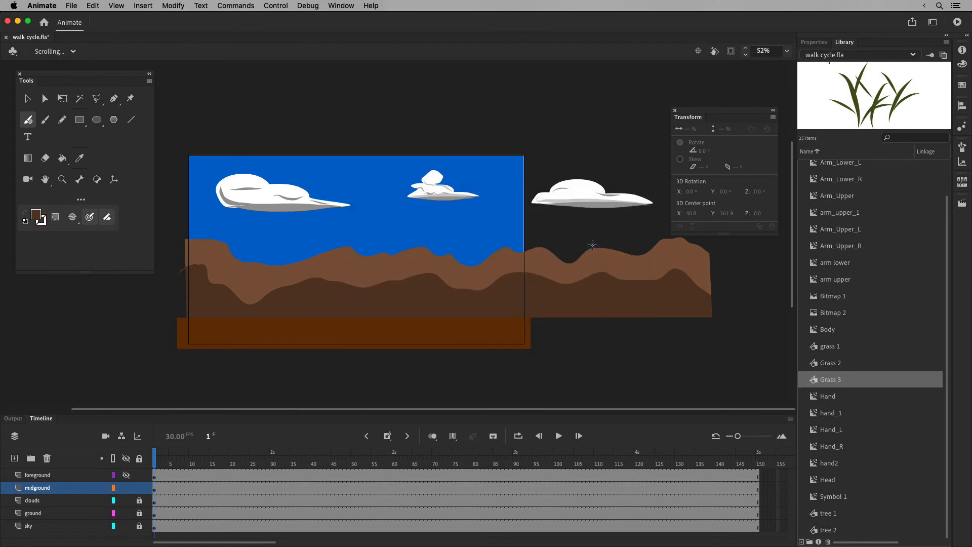
# Step: Set the fill colour to a darker shade of the sampled mountain brown
pyautogui.click(36, 215)
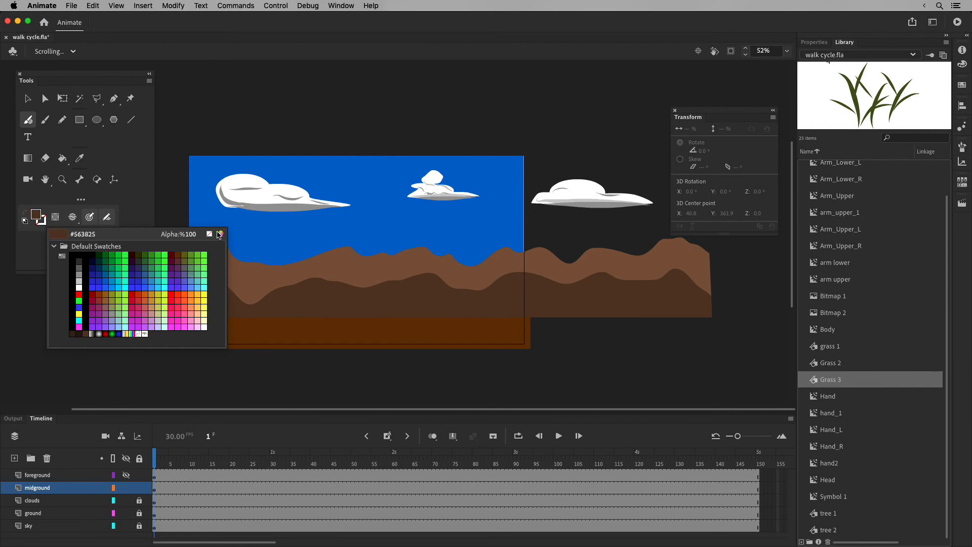
pyautogui.click(220, 234)
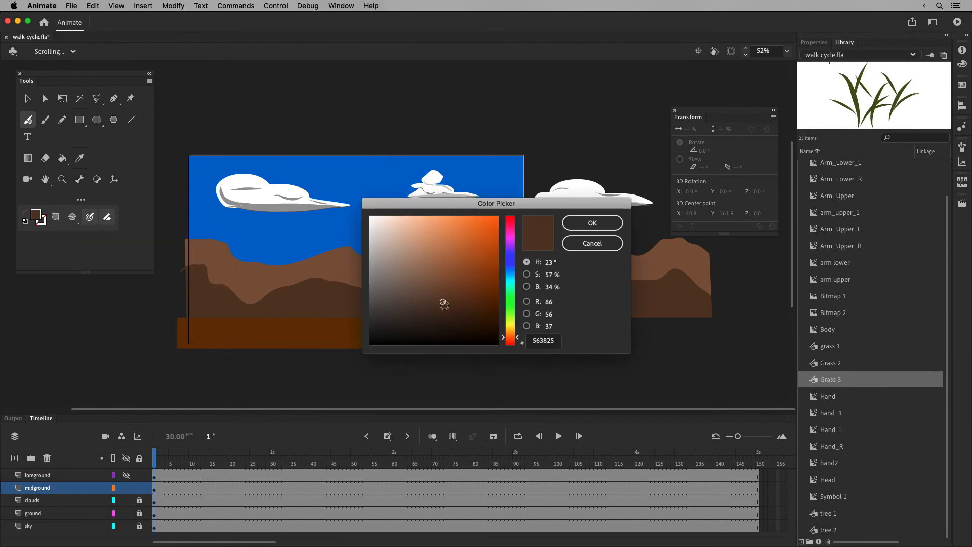
pyautogui.moveTo(443, 303); pyautogui.dragTo(442, 318)
pyautogui.click(611, 224)
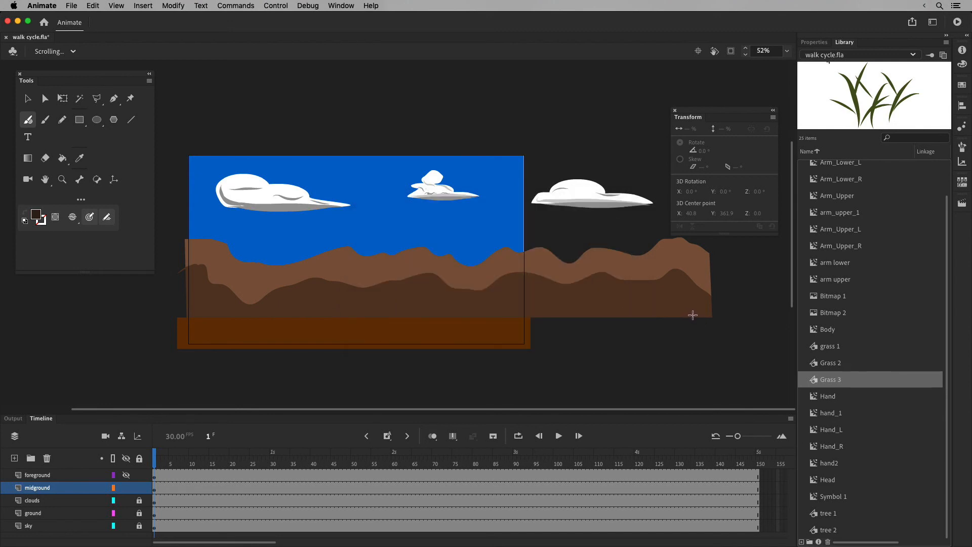
# Step: Paint a wavy dark band along the full length of the lower mountains, with extra downward strokes at the left end
pyautogui.moveTo(692, 315)
pyautogui.mouseDown()
pyautogui.moveTo(329, 303)
pyautogui.moveTo(172, 313)
pyautogui.mouseUp()
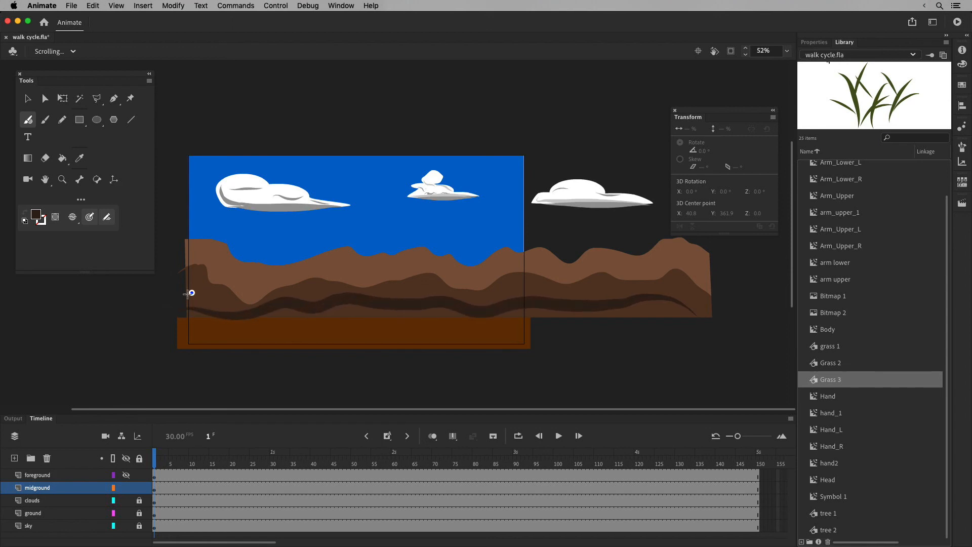
pyautogui.moveTo(189, 292); pyautogui.dragTo(220, 314)
pyautogui.moveTo(178, 290)
pyautogui.mouseDown()
pyautogui.moveTo(224, 316)
pyautogui.moveTo(198, 299)
pyautogui.moveTo(215, 317)
pyautogui.mouseUp()
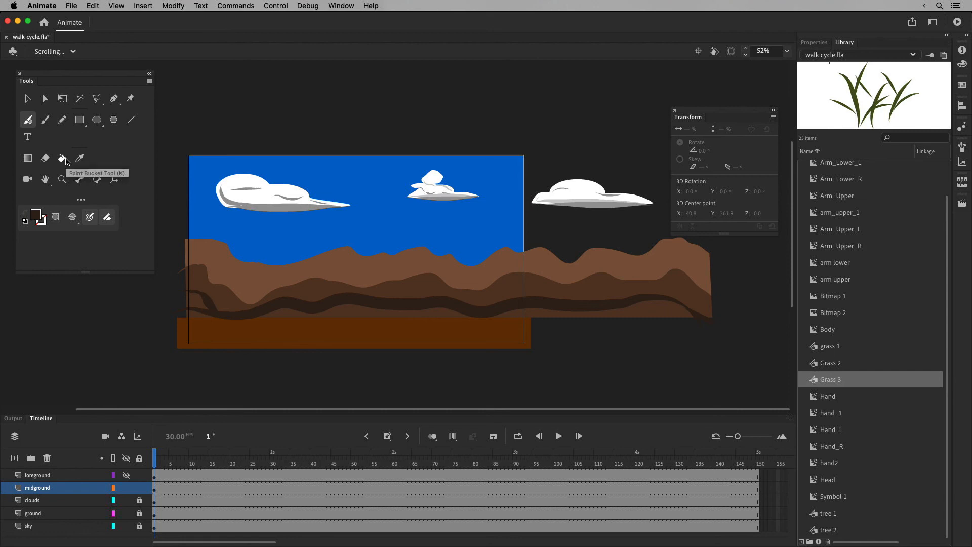
# Step: Fill the enclosed areas beneath the painted band with the same dark brown using the Paint Bucket
pyautogui.click(63, 159)
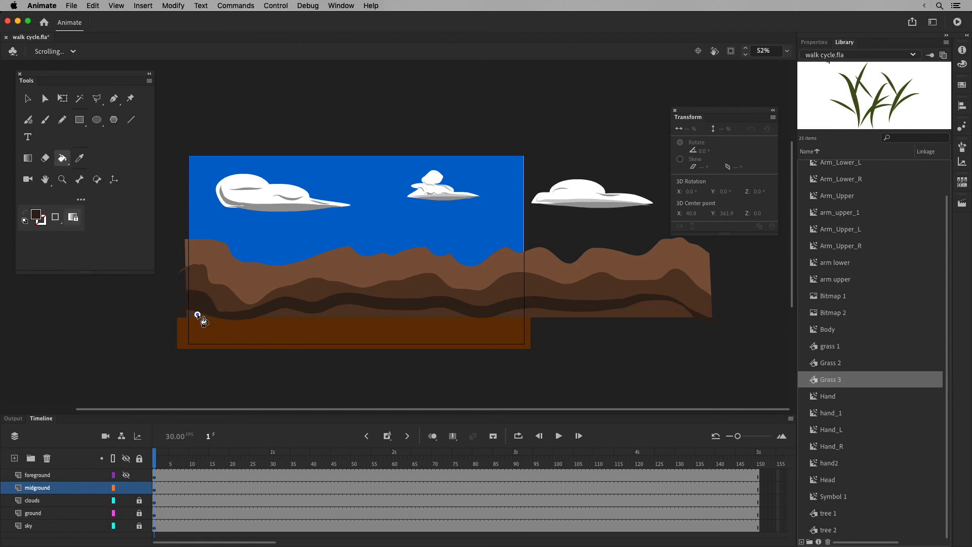
pyautogui.click(391, 314)
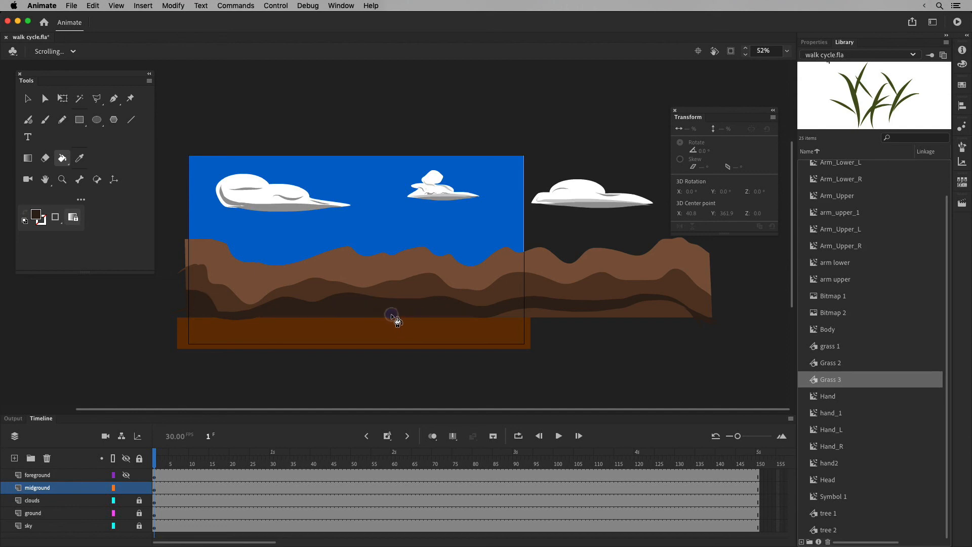
pyautogui.click(649, 311)
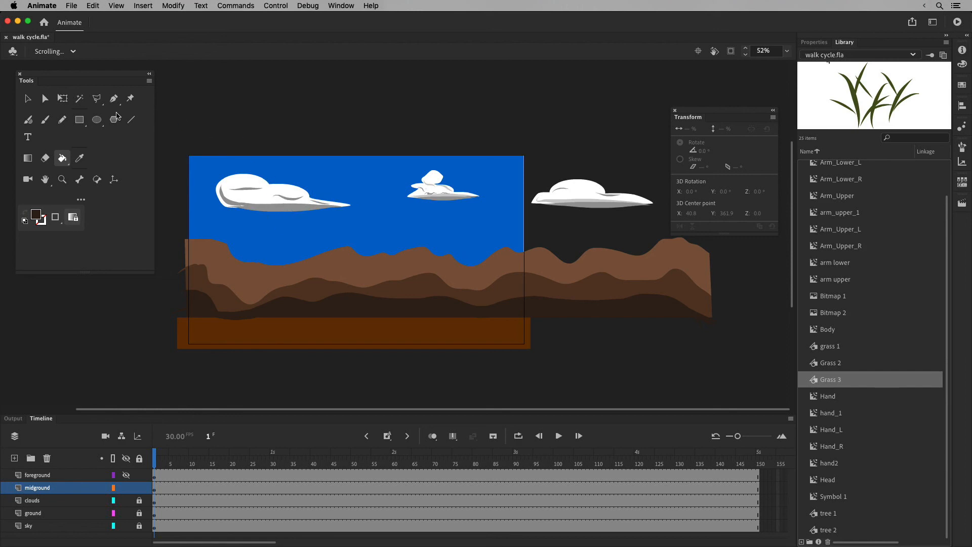
# Step: Show the foreground layer with its trees and grass, and activate the Selection tool
pyautogui.click(101, 122)
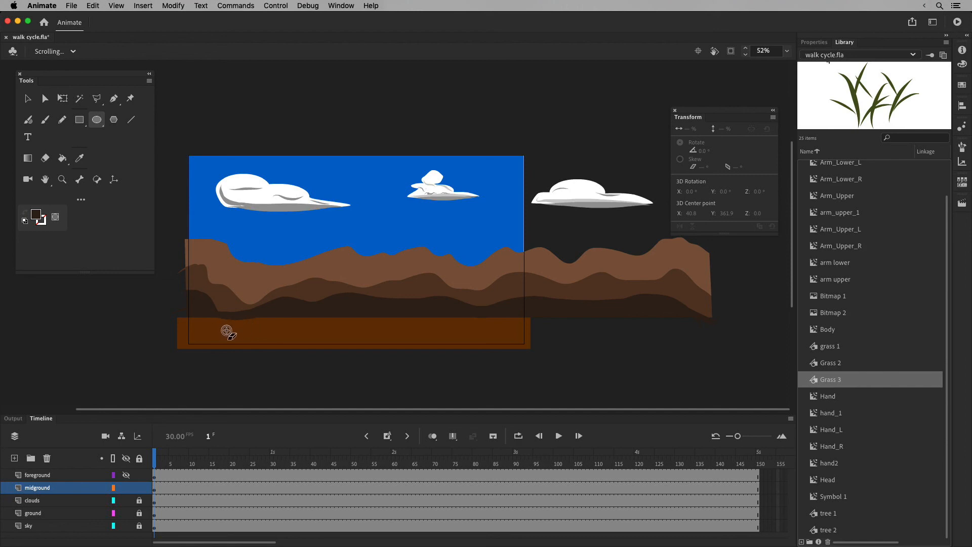
pyautogui.moveTo(226, 330)
pyautogui.mouseDown()
pyautogui.moveTo(248, 327)
pyautogui.moveTo(222, 322)
pyautogui.moveTo(261, 325)
pyautogui.moveTo(252, 322)
pyautogui.mouseUp()
pyautogui.click(127, 476)
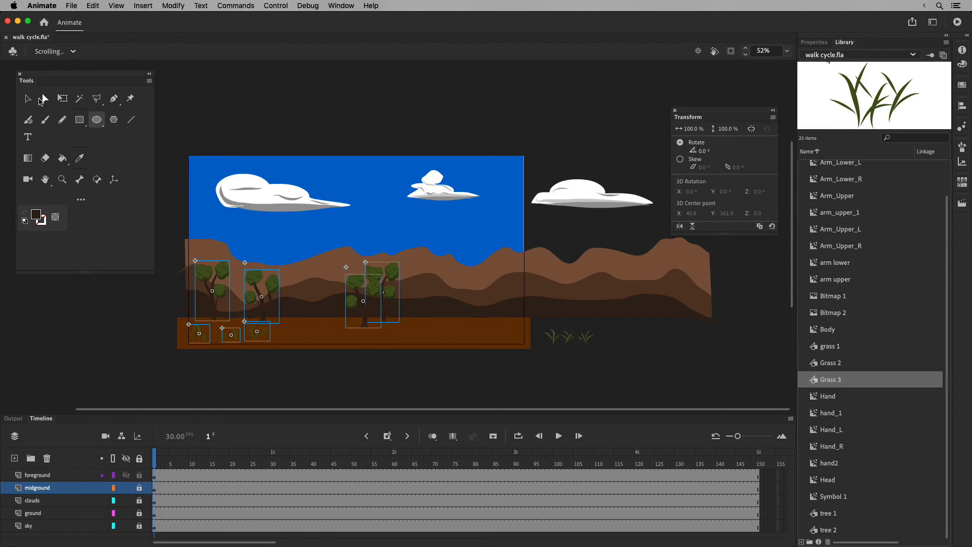
pyautogui.click(28, 98)
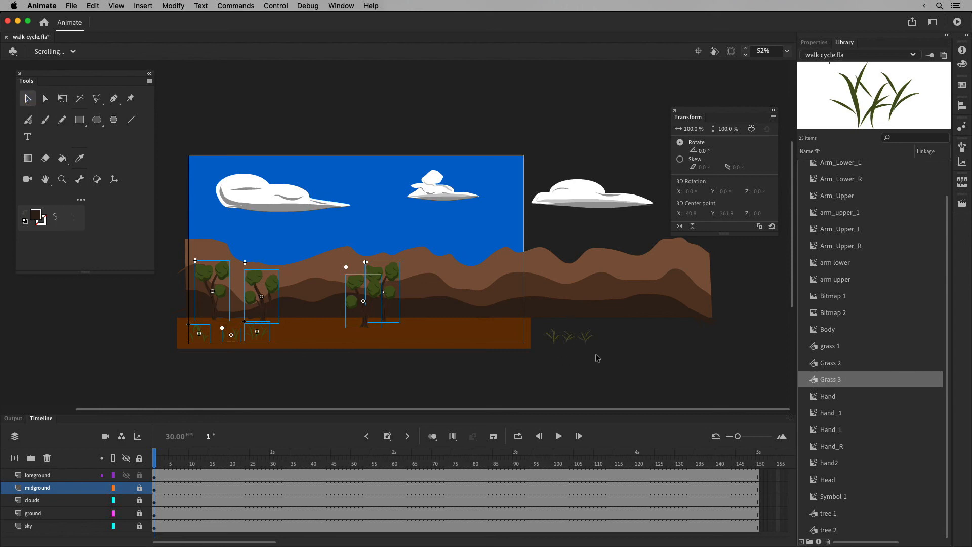
# Step: Select the three loose grass clumps beyond the stage's right edge and convert them to a graphic symbol named grass 4
pyautogui.moveTo(596, 354); pyautogui.dragTo(536, 322)
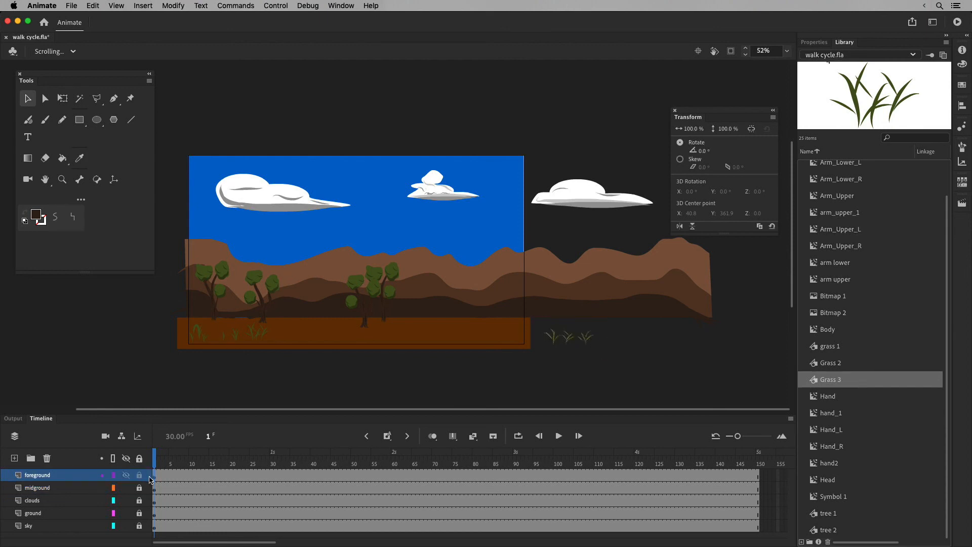
pyautogui.click(196, 335)
pyautogui.click(231, 331)
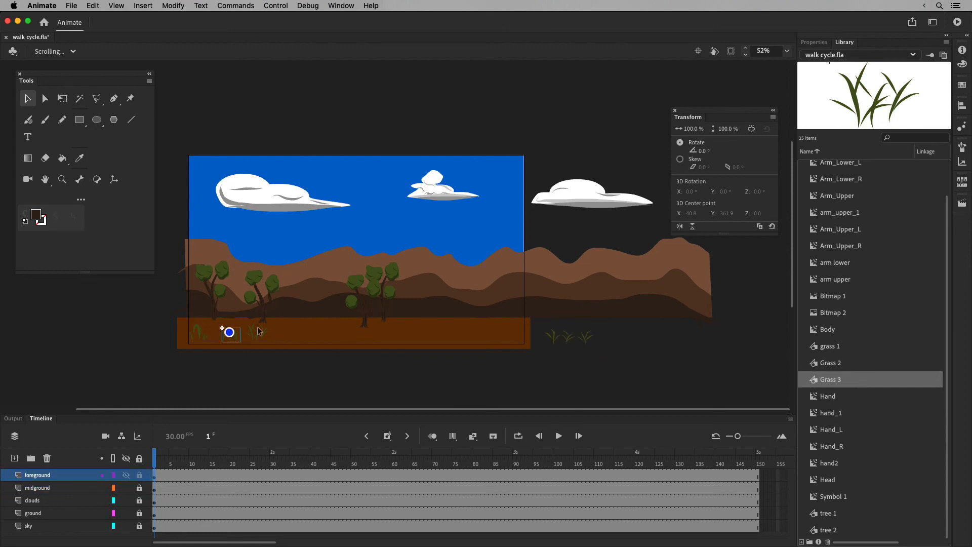
pyautogui.click(256, 333)
pyautogui.moveTo(604, 357); pyautogui.dragTo(543, 322)
pyautogui.rightClick(570, 334)
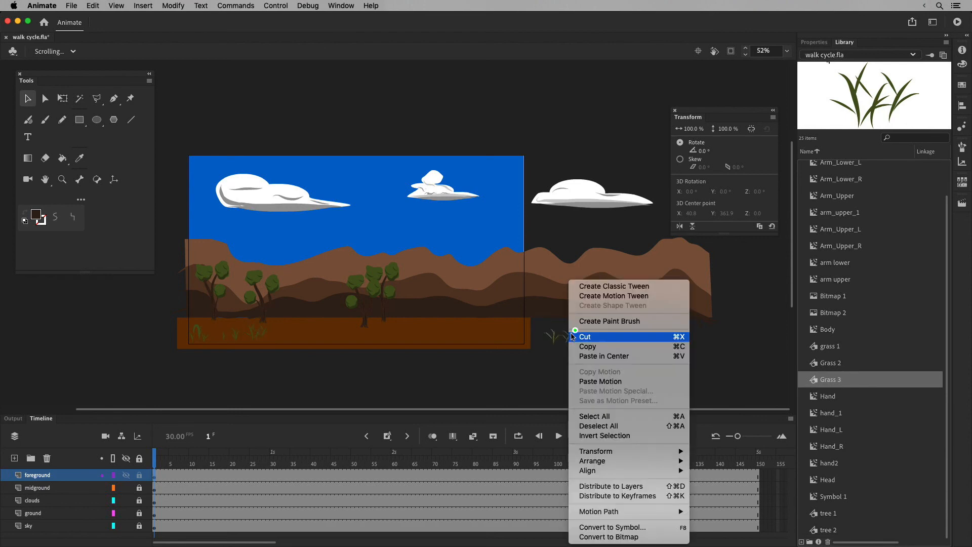
pyautogui.click(641, 528)
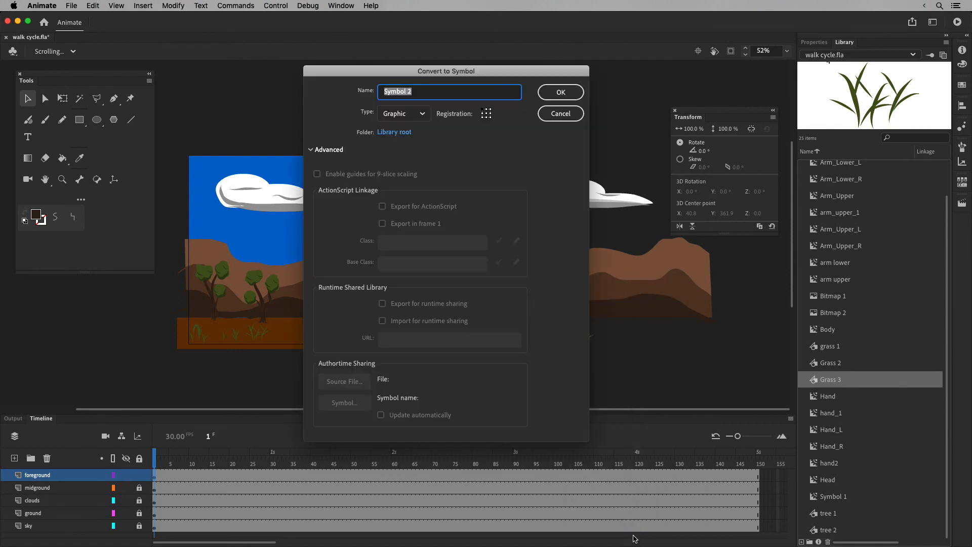
pyautogui.write('grass')
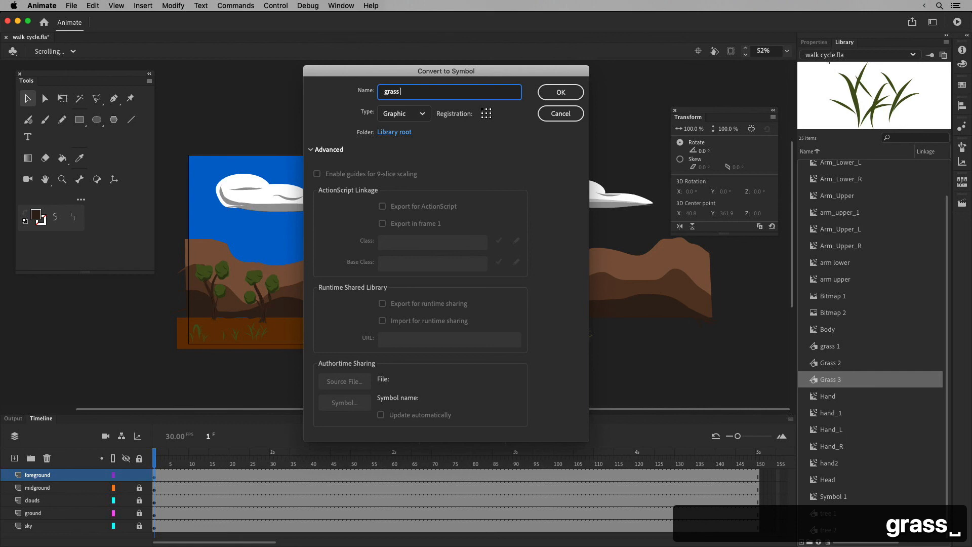
pyautogui.write(' 4')
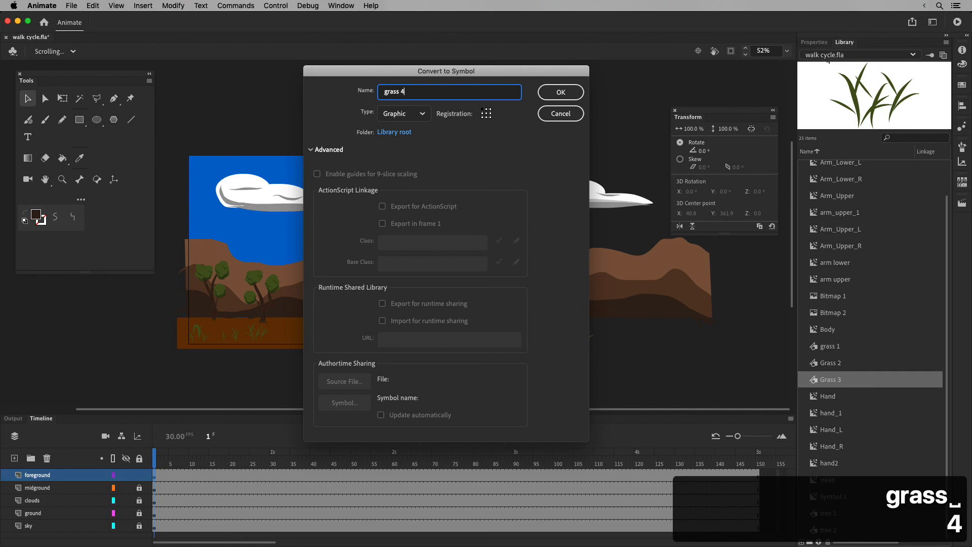
pyautogui.click(568, 93)
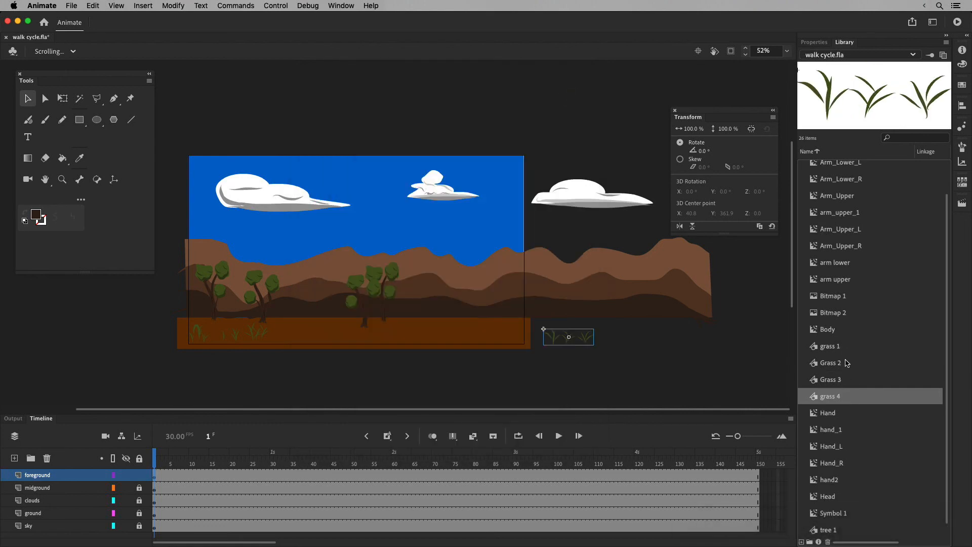
# Step: Move grass 4 onto the ground beside the existing grass, and continue the row with grass 1, Grass 2 and another grass 4
pyautogui.moveTo(574, 338); pyautogui.dragTo(299, 331)
pyautogui.click(830, 348)
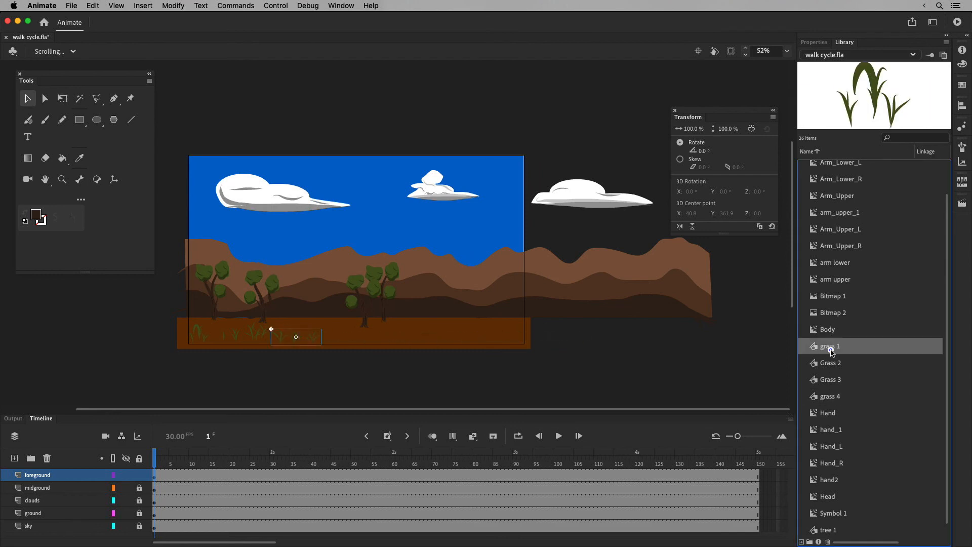
pyautogui.click(342, 337)
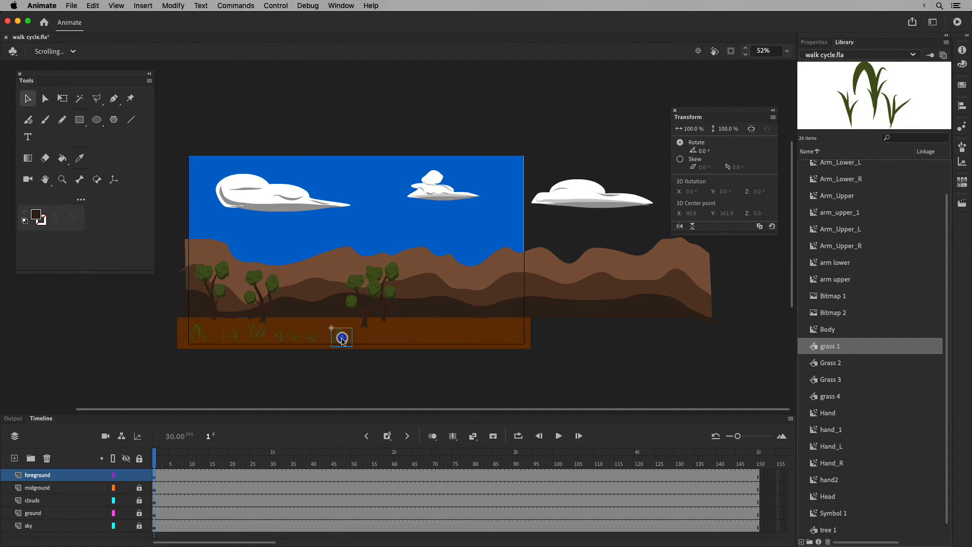
pyautogui.click(830, 362)
pyautogui.moveTo(830, 362); pyautogui.dragTo(373, 336)
pyautogui.moveTo(830, 379); pyautogui.dragTo(403, 339)
pyautogui.moveTo(820, 395); pyautogui.dragTo(407, 339)
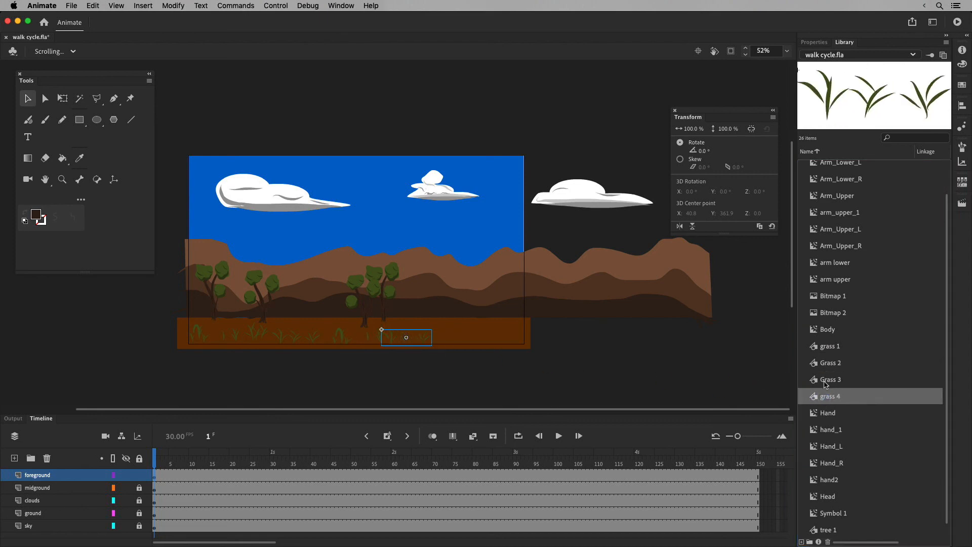
# Step: Extend the grass row toward the stage's right edge with another Grass 2 and another grass 1 instance
pyautogui.click(824, 381)
pyautogui.moveTo(825, 364); pyautogui.dragTo(445, 341)
pyautogui.moveTo(818, 344); pyautogui.dragTo(464, 331)
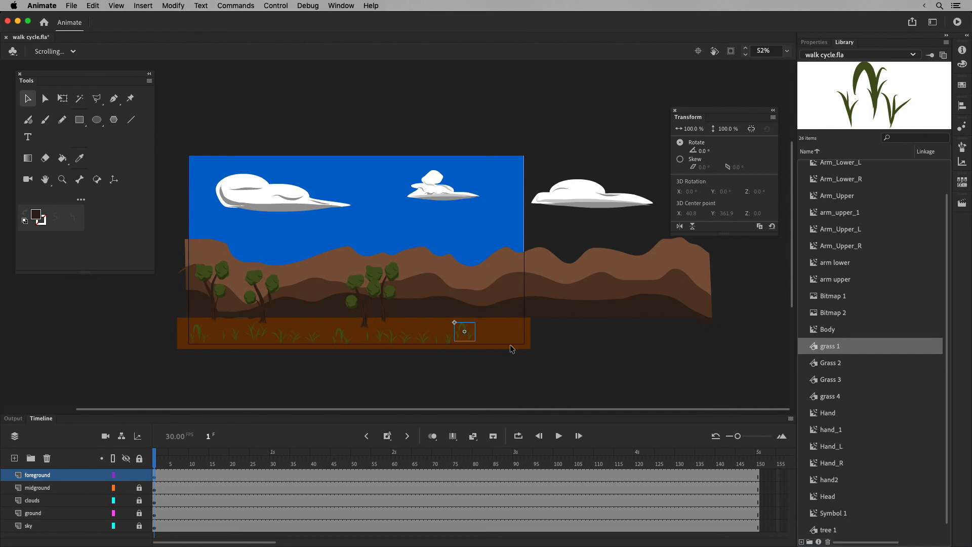
# Step: Raise the grass 4, Grass 2 and grass 1 instances at the right end of the row to vary their placement
pyautogui.press('super+equal')
pyautogui.press('super+equal')
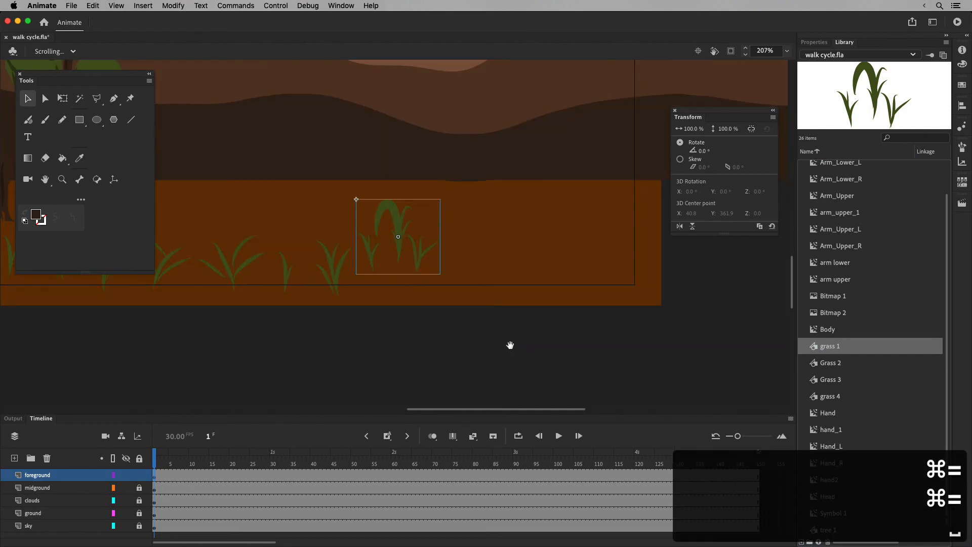
pyautogui.doubleClick(575, 260)
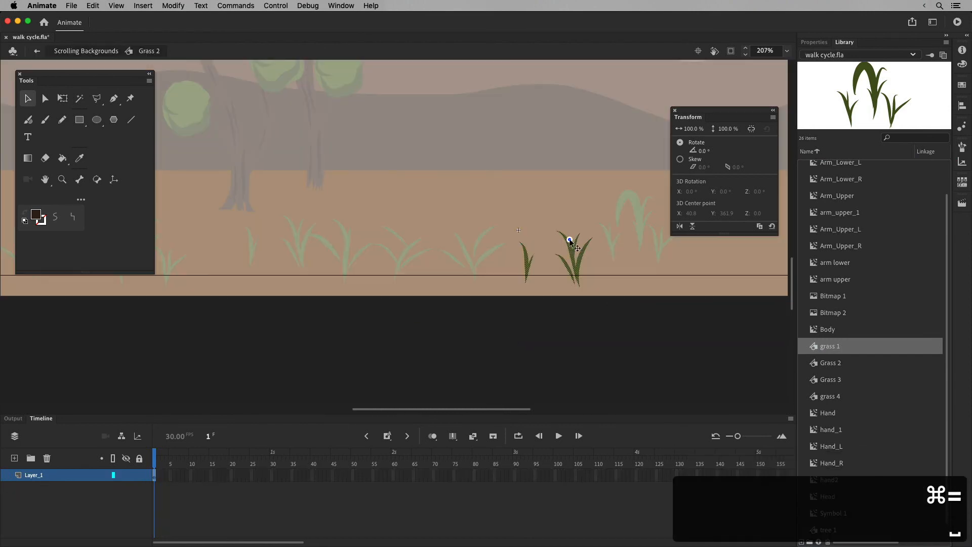
pyautogui.click(76, 50)
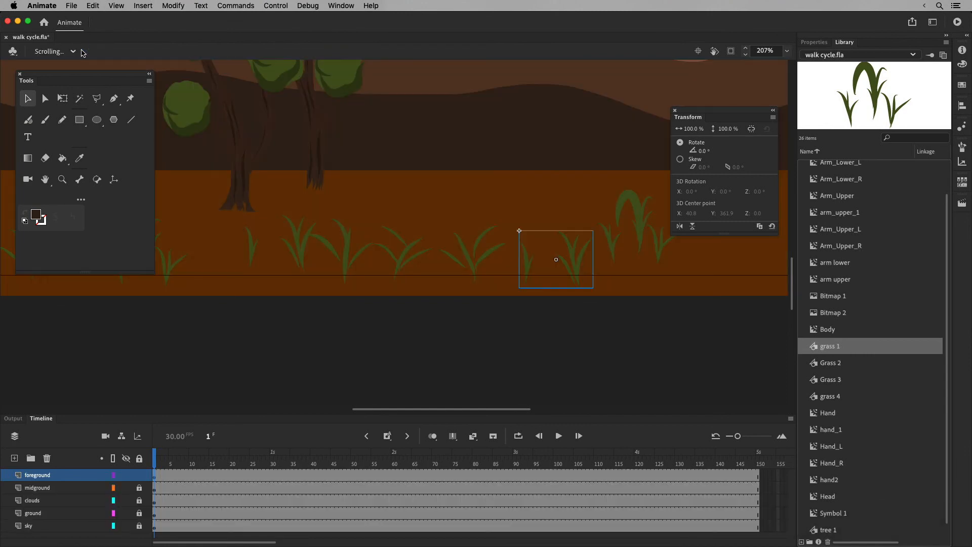
pyautogui.moveTo(577, 260); pyautogui.dragTo(654, 221)
pyautogui.moveTo(739, 112); pyautogui.dragTo(767, 81)
pyautogui.click(477, 251)
pyautogui.moveTo(468, 262); pyautogui.dragTo(486, 243)
# Step: Move the Grass 2 instance beside the base of the tree slightly lower on the ground
pyautogui.click(299, 245)
pyautogui.doubleClick(291, 261)
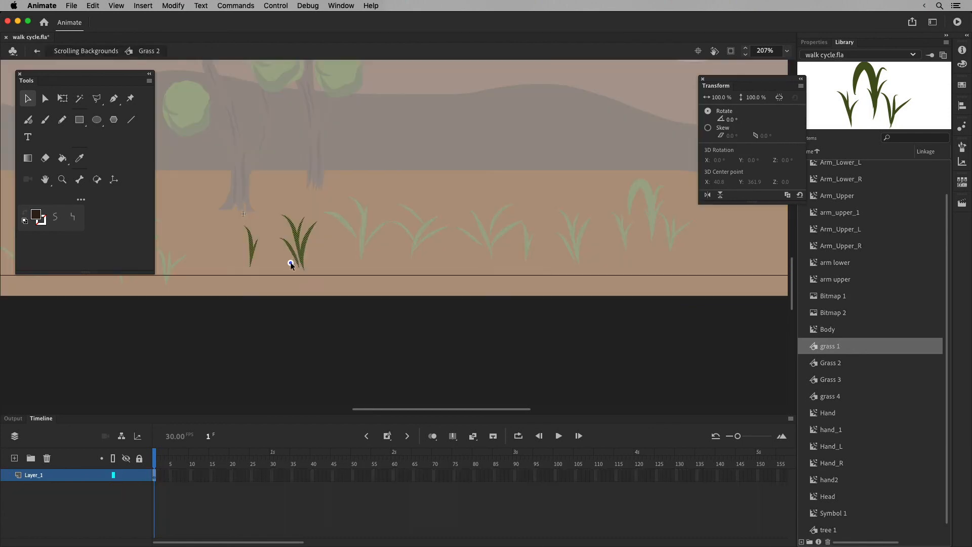
pyautogui.click(291, 263)
pyautogui.doubleClick(306, 247)
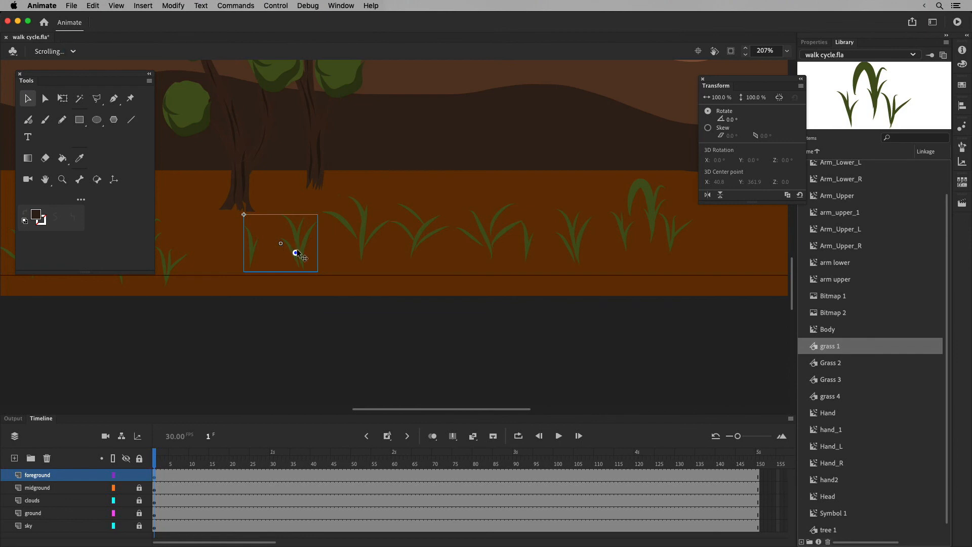
pyautogui.moveTo(297, 254); pyautogui.dragTo(291, 262)
pyautogui.hscroll(-8, 590, 277)
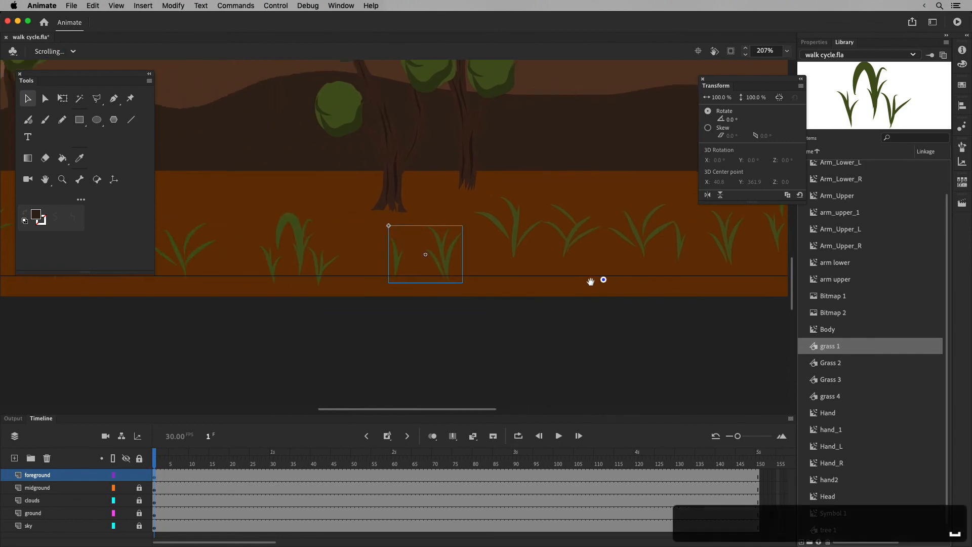
pyautogui.click(373, 259)
pyautogui.doubleClick(378, 253)
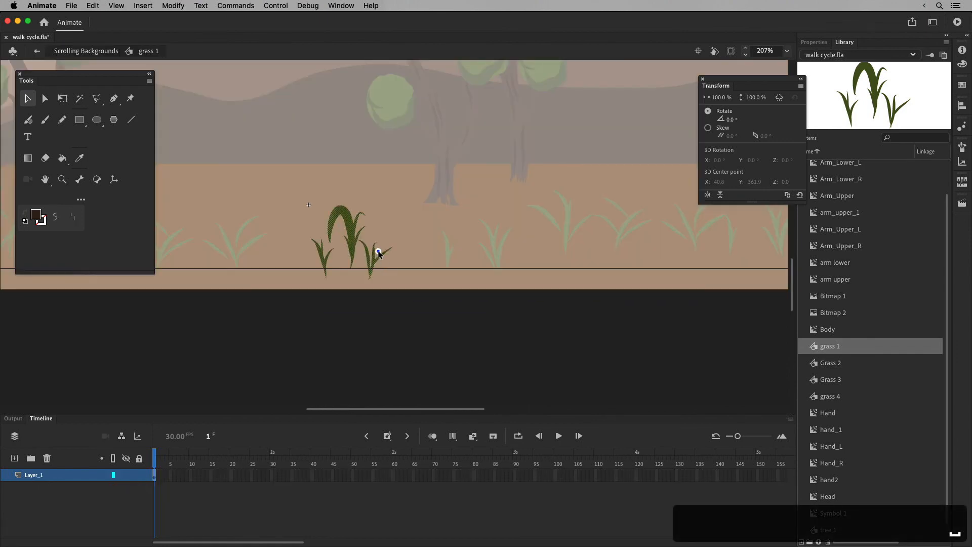
pyautogui.click(97, 51)
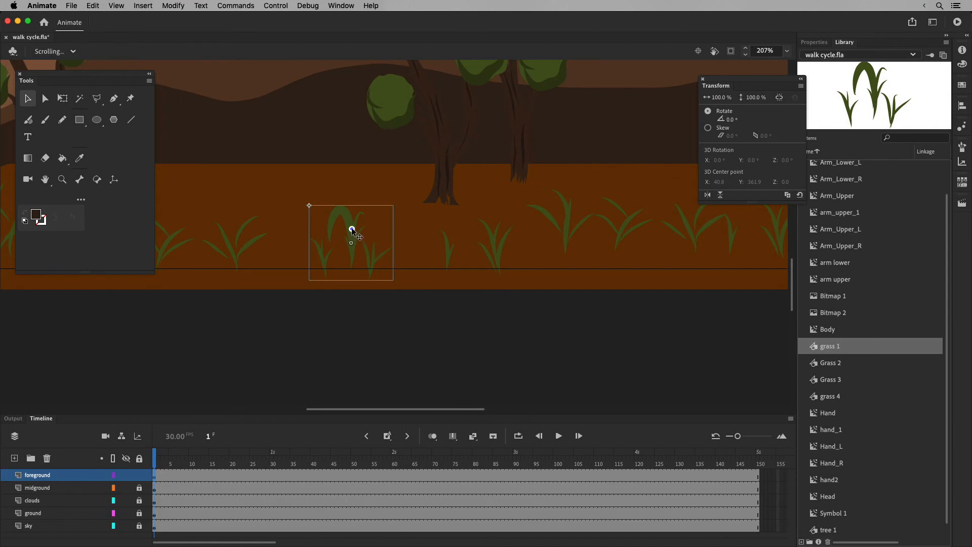
# Step: Move the grass 1 instance at the right end of the row slightly lower on the ground
pyautogui.moveTo(360, 222); pyautogui.dragTo(699, 330)
pyautogui.moveTo(331, 312); pyautogui.dragTo(414, 319)
pyautogui.moveTo(538, 333); pyautogui.dragTo(173, 308)
pyautogui.moveTo(632, 324); pyautogui.dragTo(179, 329)
pyautogui.click(489, 204)
pyautogui.moveTo(489, 203); pyautogui.dragTo(494, 230)
# Step: Place a Grass 3 instance after the last grass 1, just inside the stage's right edge, and nudge it slightly upward
pyautogui.click(826, 379)
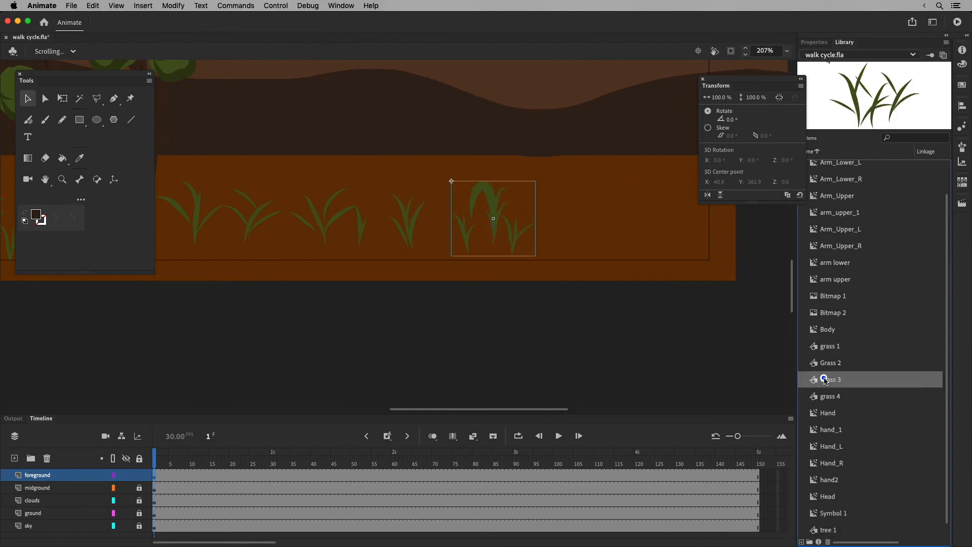
pyautogui.moveTo(827, 379); pyautogui.dragTo(624, 232)
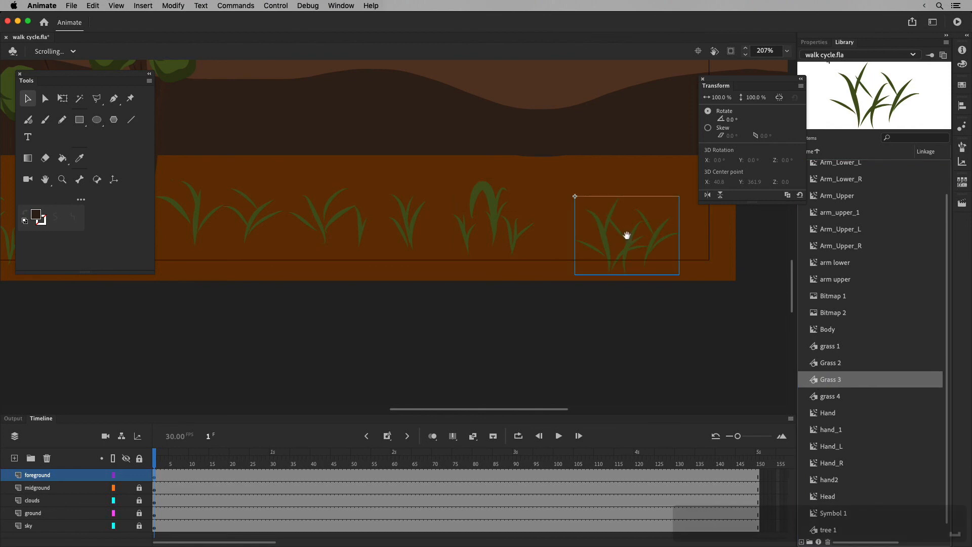
pyautogui.hscroll(5, 379, 340)
pyautogui.moveTo(380, 245); pyautogui.dragTo(378, 230)
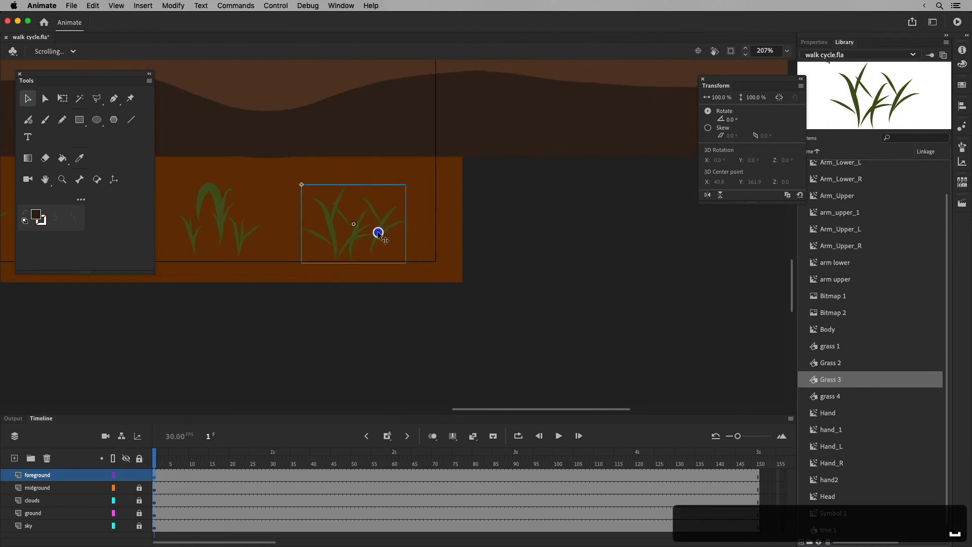
# Step: Continue the grass row past the stage's right edge with a grass 1 instance followed by a grass 4 instance
pyautogui.click(826, 346)
pyautogui.moveTo(826, 347); pyautogui.dragTo(475, 221)
pyautogui.click(828, 380)
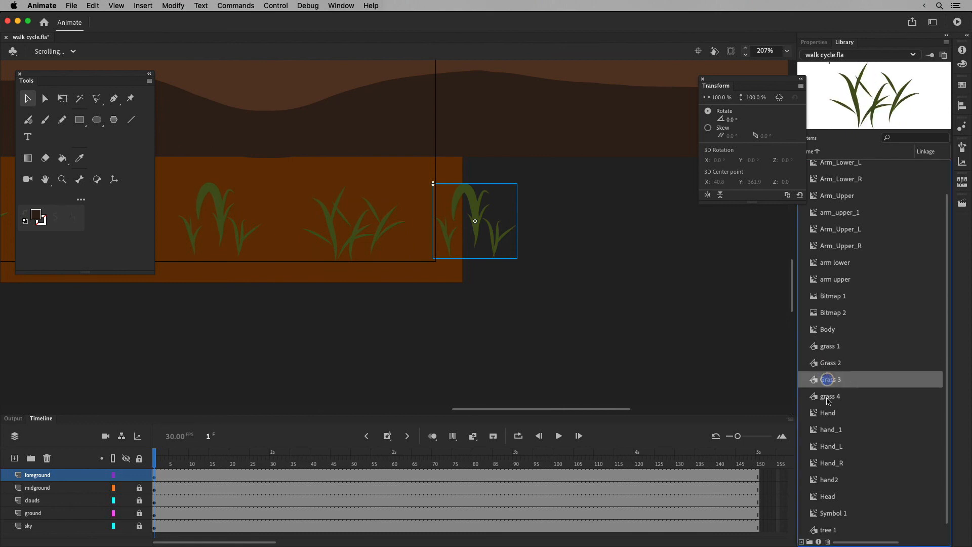
pyautogui.click(827, 396)
pyautogui.moveTo(826, 396); pyautogui.dragTo(607, 225)
# Step: Add a Grass 2 instance after the off-stage grass 4, in line with the row
pyautogui.moveTo(645, 339); pyautogui.dragTo(307, 313)
pyautogui.click(828, 362)
pyautogui.moveTo(829, 362); pyautogui.dragTo(439, 210)
pyautogui.click(451, 222)
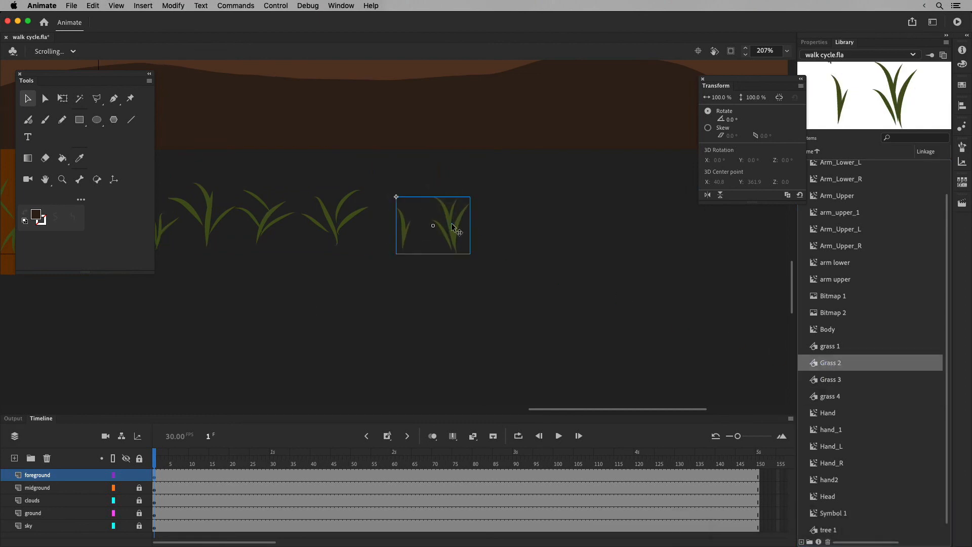
# Step: Review the full background artwork and check each of the placed tree instances on the stage
pyautogui.press('super+minus')
pyautogui.press('super+minus')
pyautogui.moveTo(427, 280); pyautogui.dragTo(460, 317)
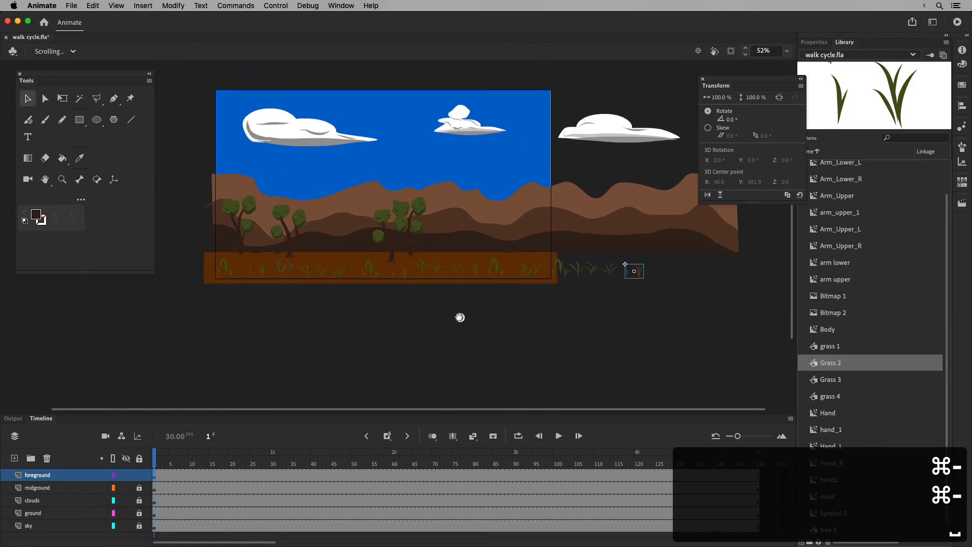
pyautogui.moveTo(543, 303); pyautogui.dragTo(518, 321)
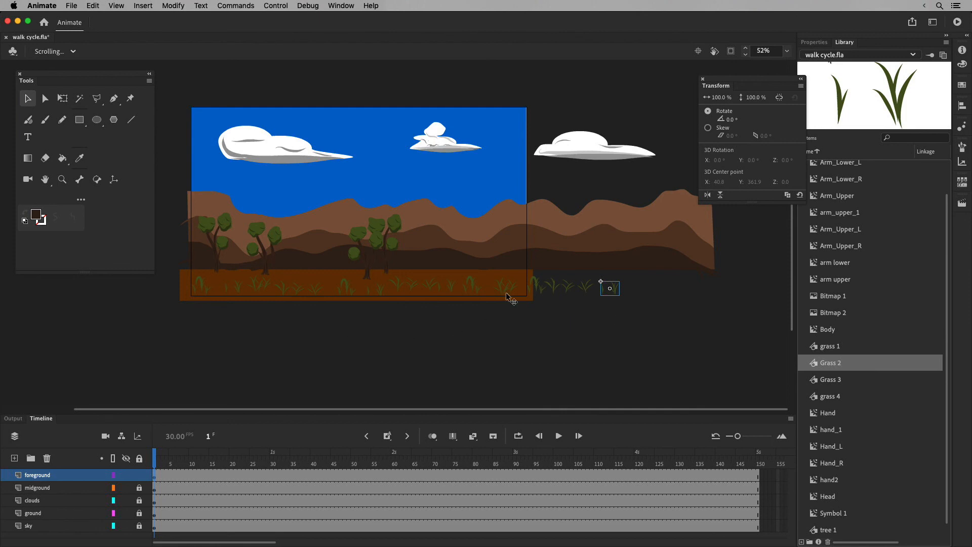
pyautogui.click(215, 227)
pyautogui.click(253, 246)
pyautogui.click(361, 249)
pyautogui.click(393, 238)
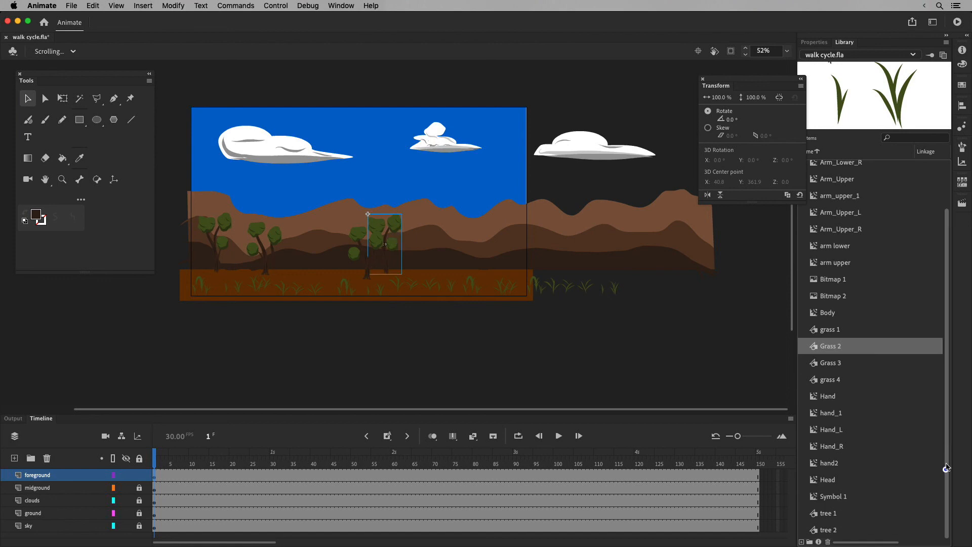
# Step: Inspect the artwork inside the tree 1 and tree 2 symbols and return to the Scrolling Backgrounds scene
pyautogui.scroll(-1, 941, 455)
pyautogui.doubleClick(828, 513)
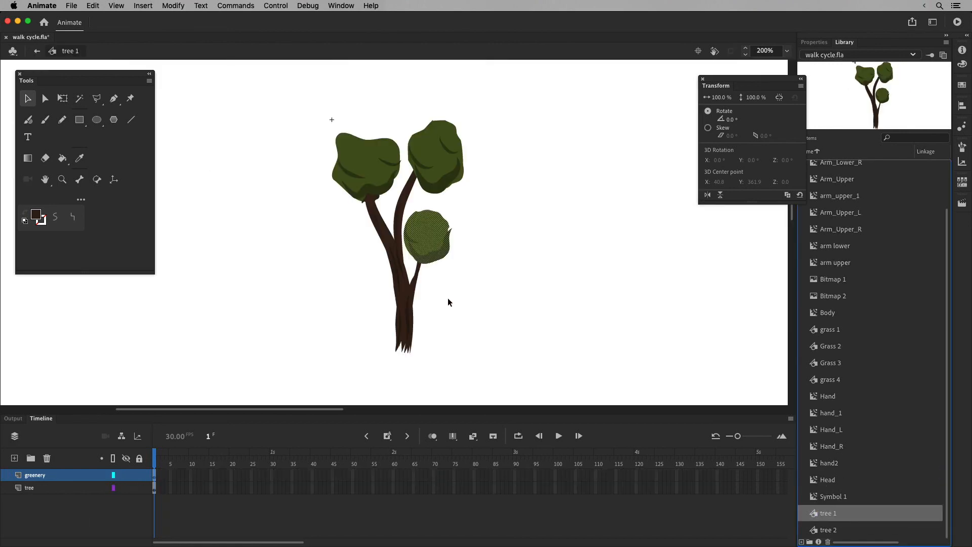
pyautogui.doubleClick(828, 529)
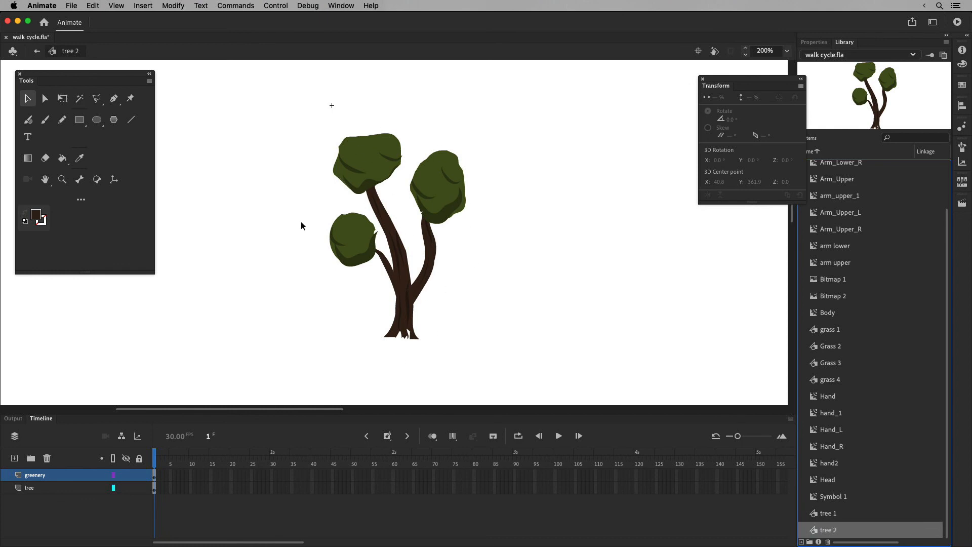
pyautogui.click(36, 53)
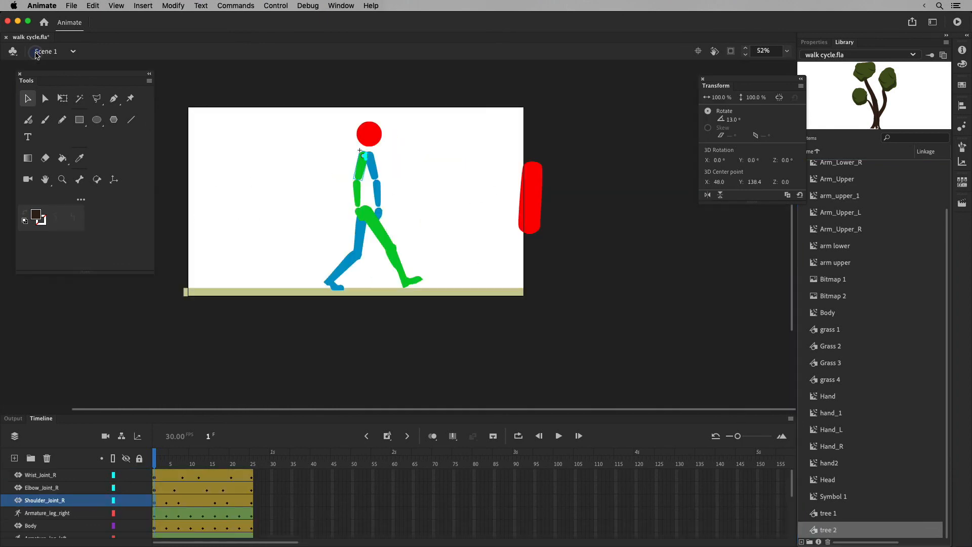
pyautogui.click(75, 53)
pyautogui.click(96, 167)
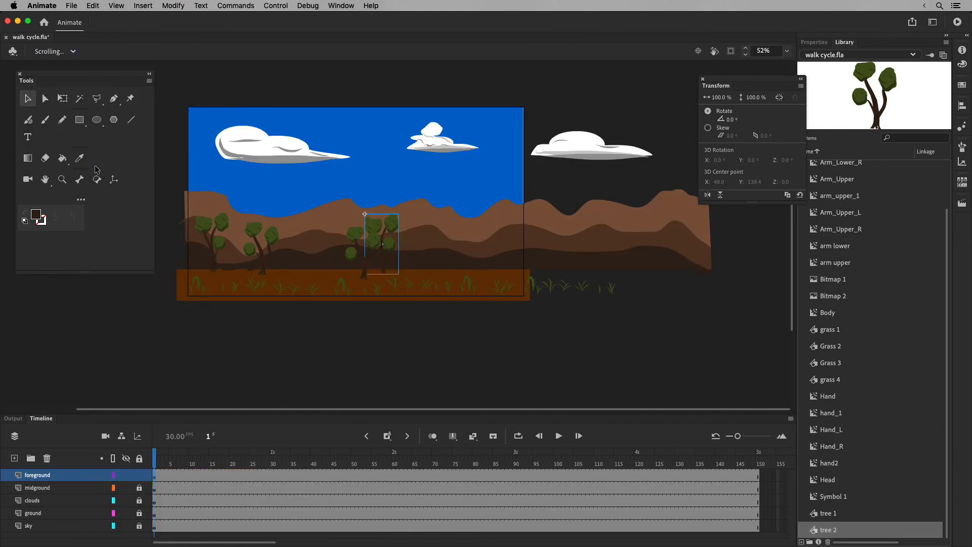
pyautogui.click(585, 341)
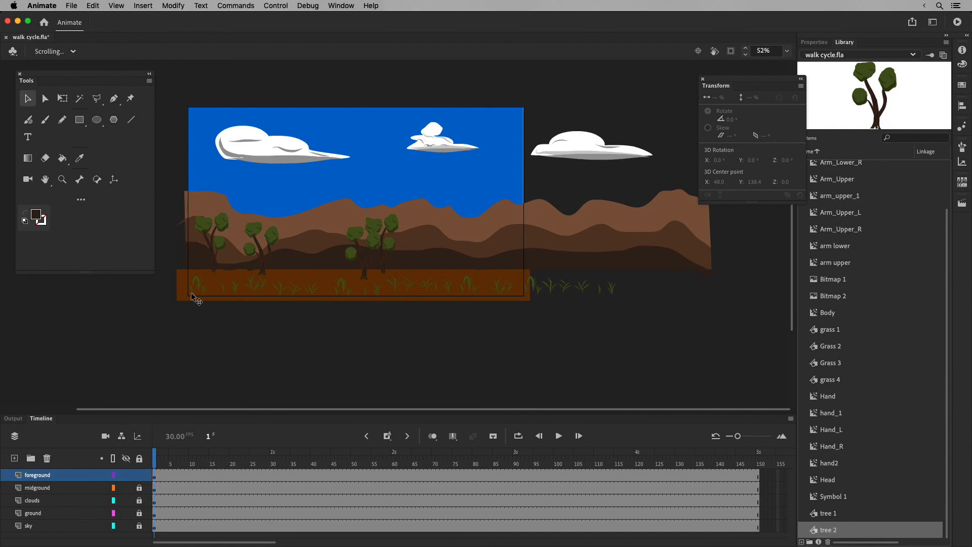
# Step: Switch to the Walk Cycle - Parenting scene and preview its walking animation
pyautogui.click(73, 51)
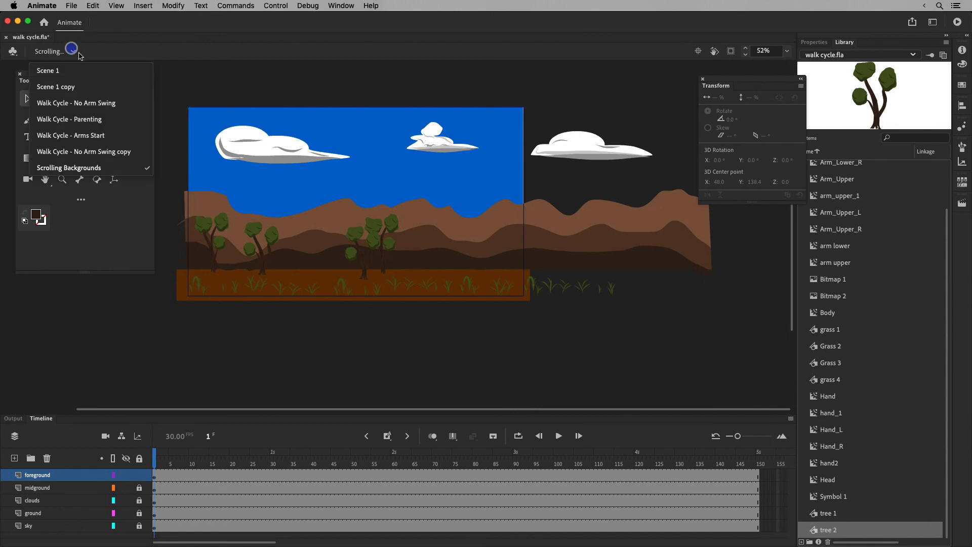
pyautogui.click(89, 119)
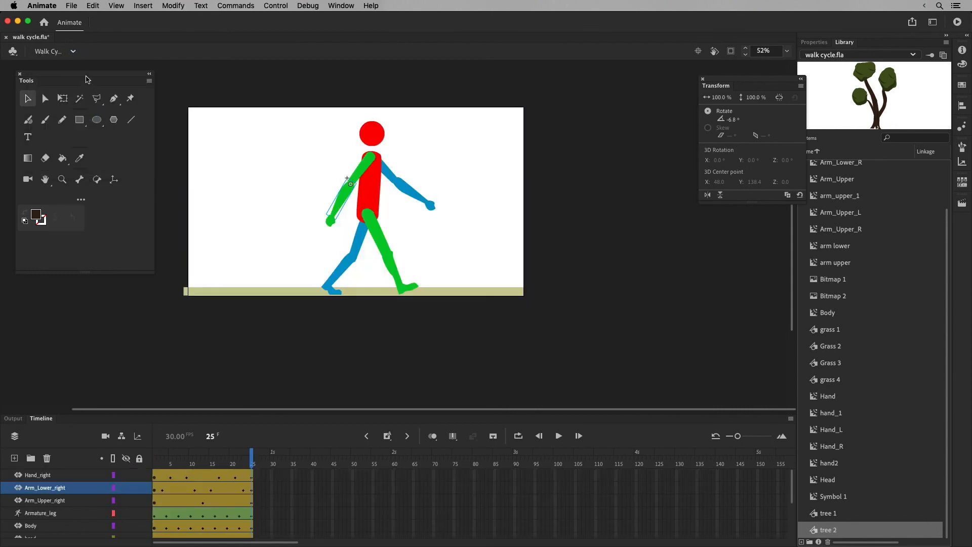
pyautogui.click(559, 435)
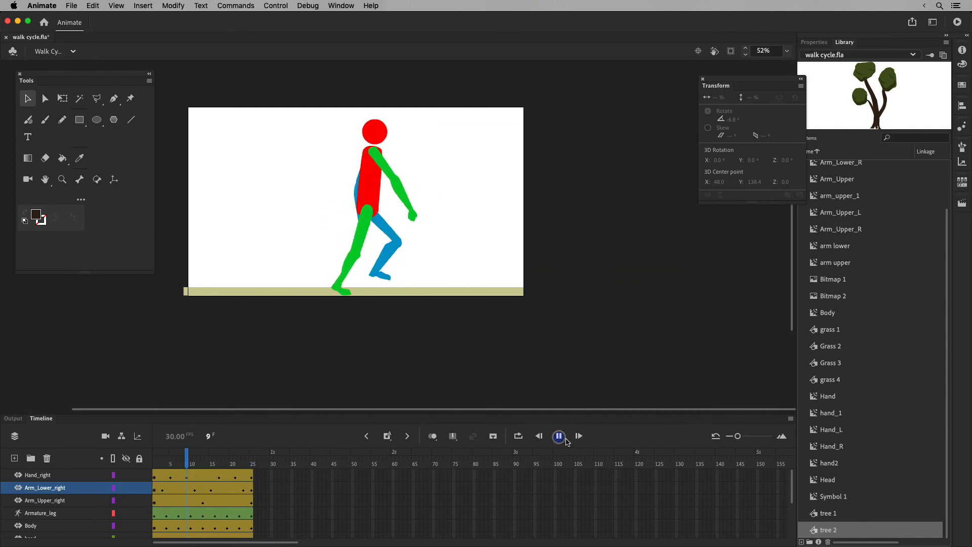
pyautogui.click(558, 436)
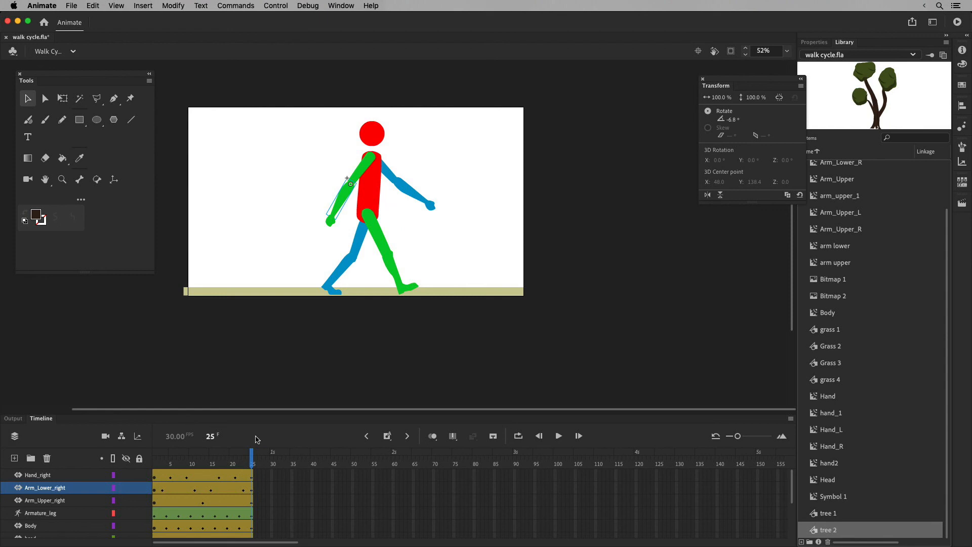
# Step: Copy all the character layers from Hand_right through Arm_Upper_left, leaving out the Floor layer
pyautogui.click(59, 476)
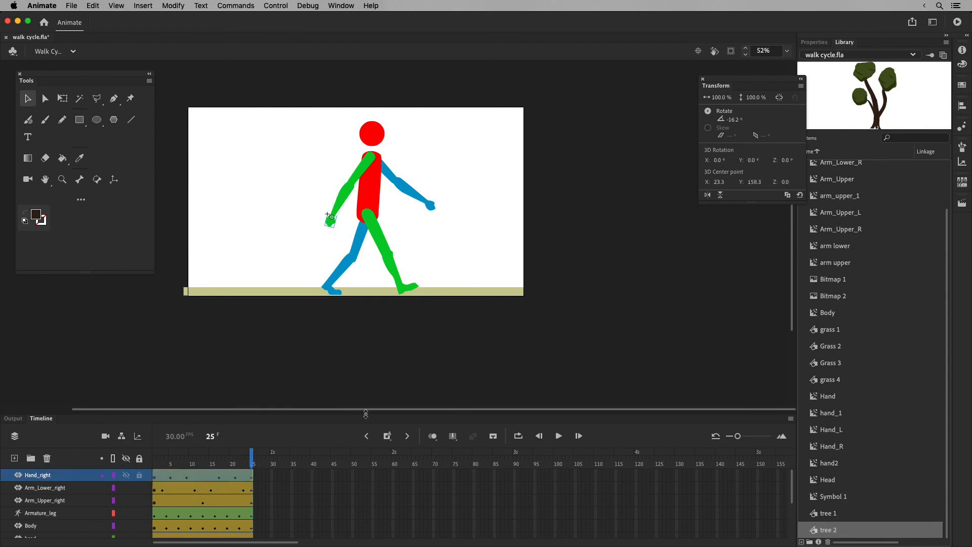
pyautogui.moveTo(367, 416); pyautogui.dragTo(390, 306)
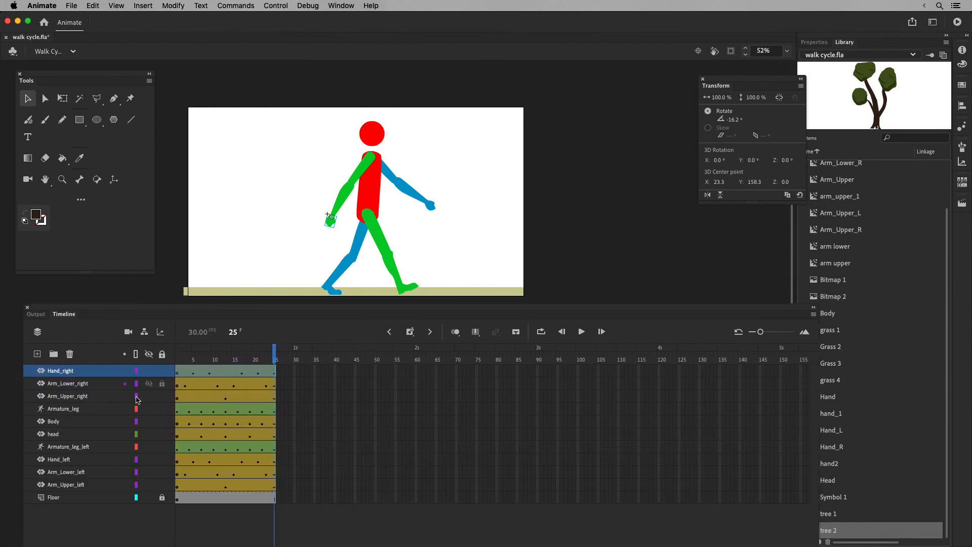
pyautogui.keyDown('shift'); pyautogui.click(73, 500); pyautogui.keyUp('shift')
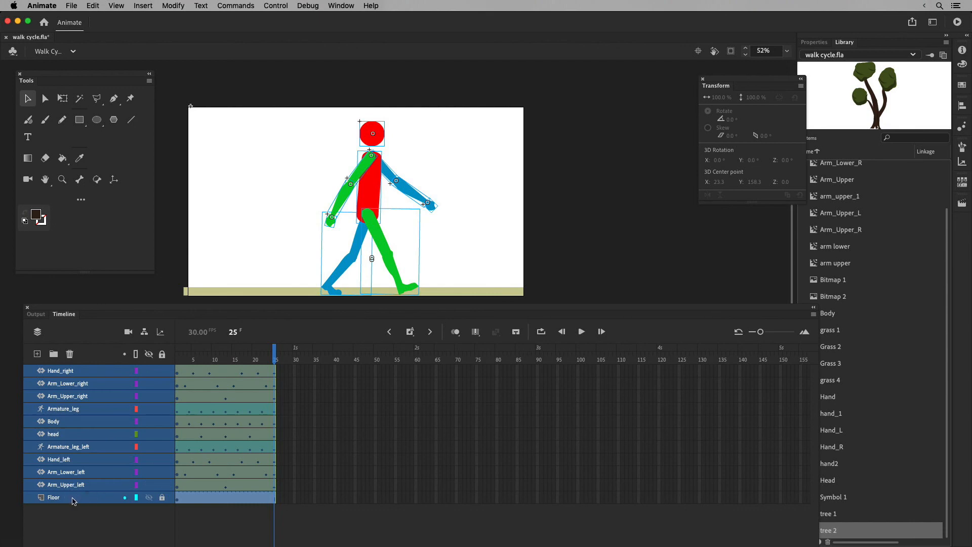
pyautogui.keyDown('super'); pyautogui.click(72, 499); pyautogui.keyUp('super')
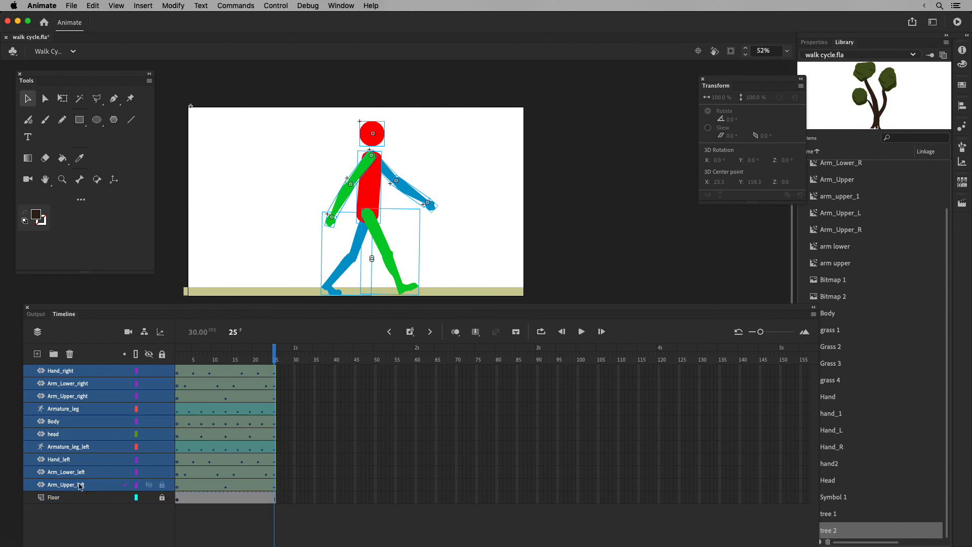
pyautogui.rightClick(97, 396)
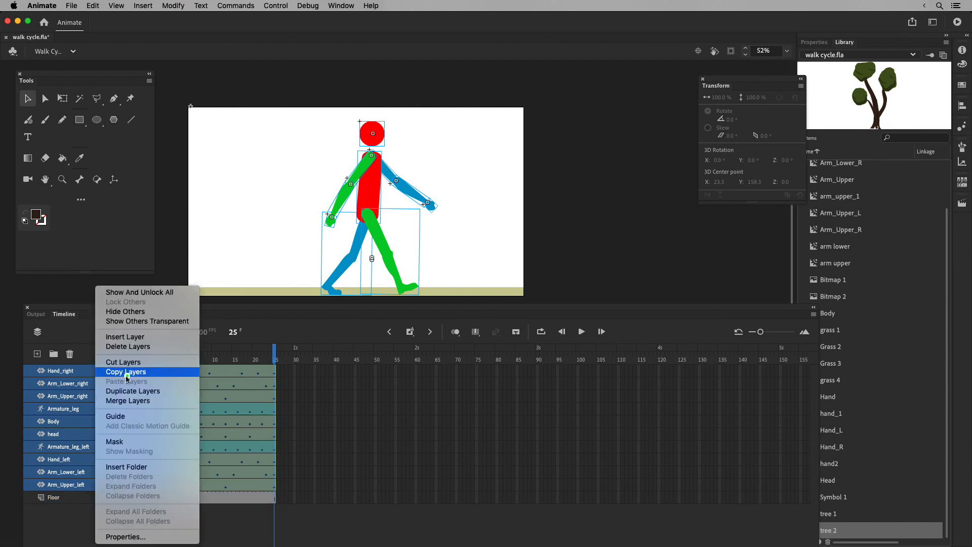
pyautogui.click(152, 372)
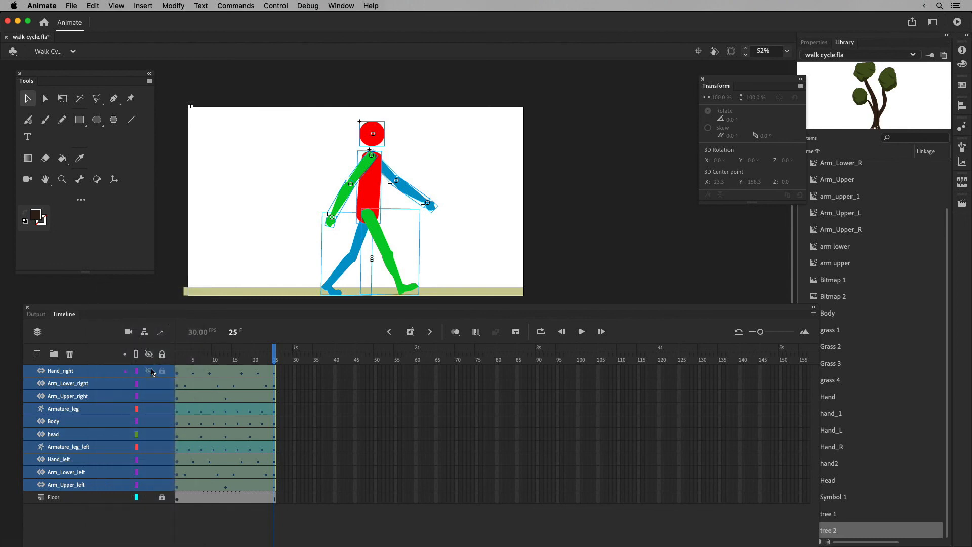
# Step: Dock the timeline back below the stage at a reduced height and move the Transform panel clear of the Library
pyautogui.moveTo(72, 310); pyautogui.dragTo(53, 544)
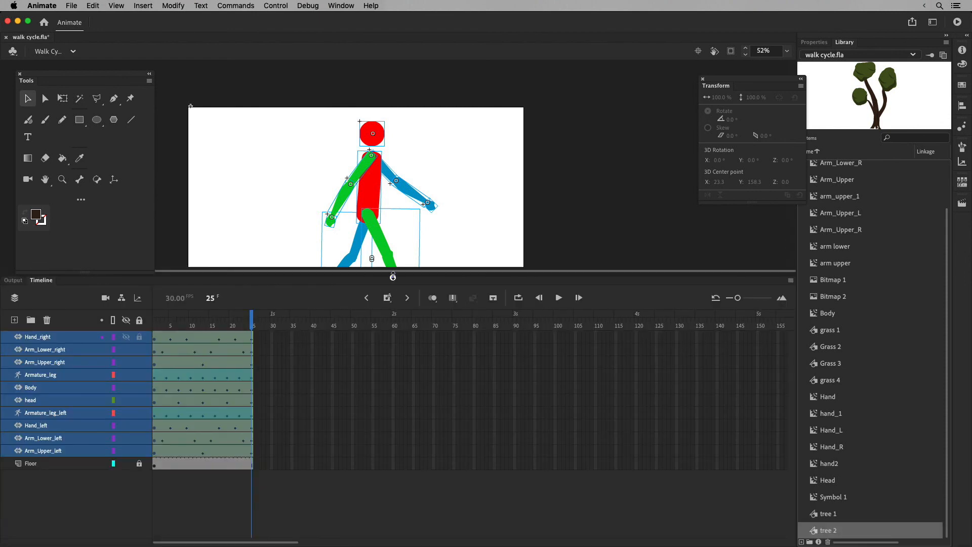
pyautogui.moveTo(393, 276); pyautogui.dragTo(388, 424)
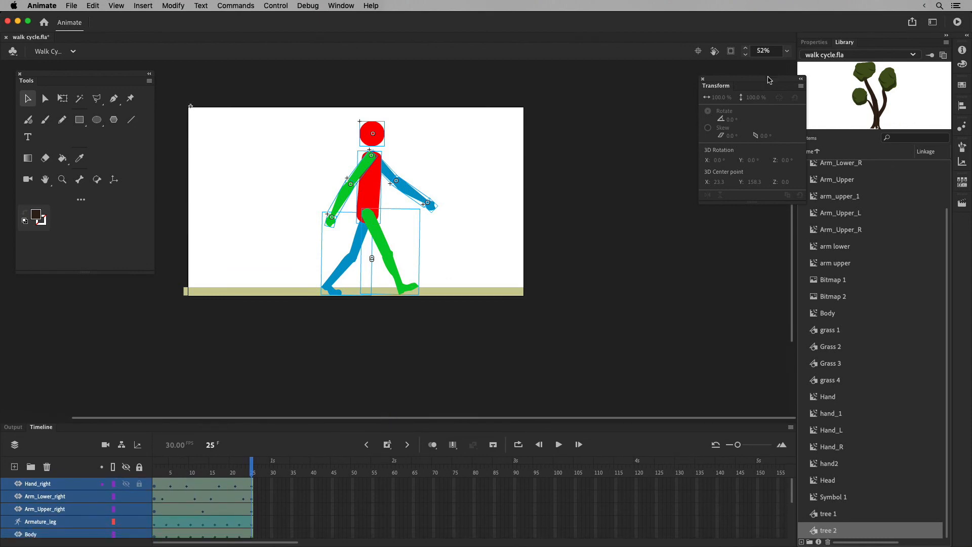
pyautogui.moveTo(768, 80); pyautogui.dragTo(704, 75)
pyautogui.scroll(3, 942, 380)
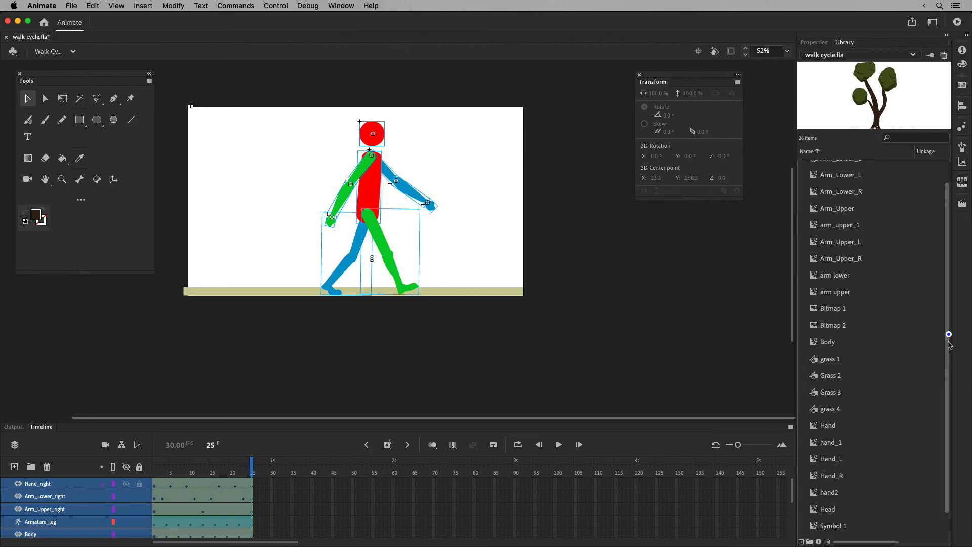
pyautogui.moveTo(945, 323); pyautogui.dragTo(943, 398)
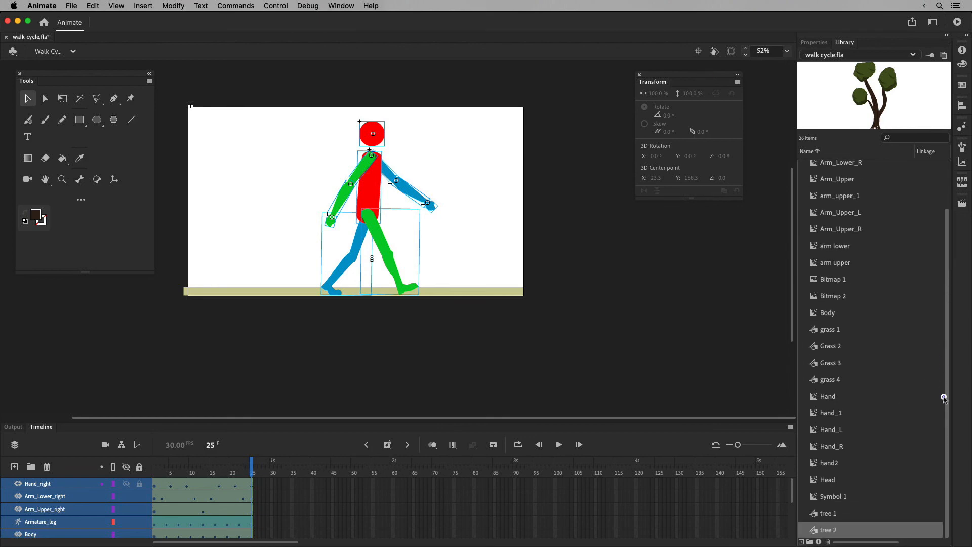
pyautogui.click(828, 512)
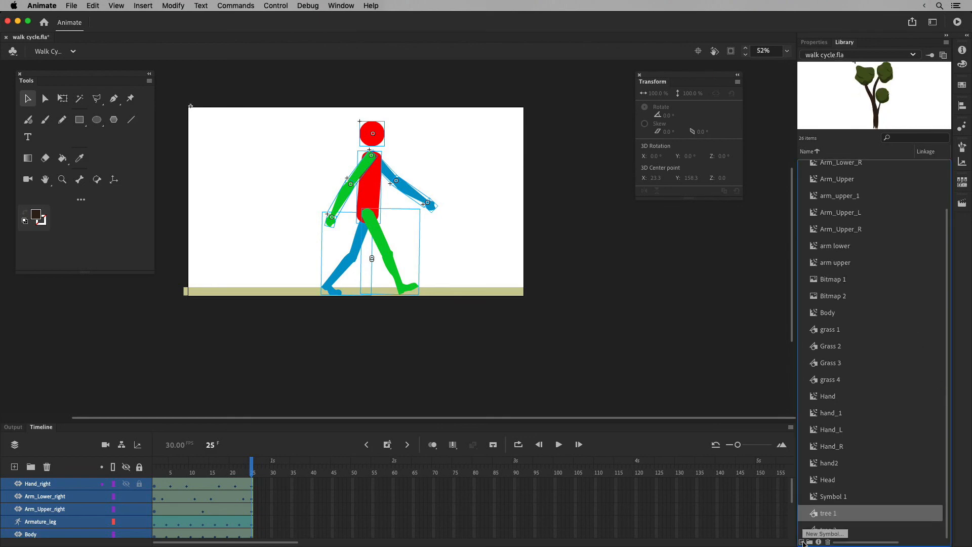
# Step: Create a new symbol of type Graphic named walk cycle
pyautogui.click(802, 541)
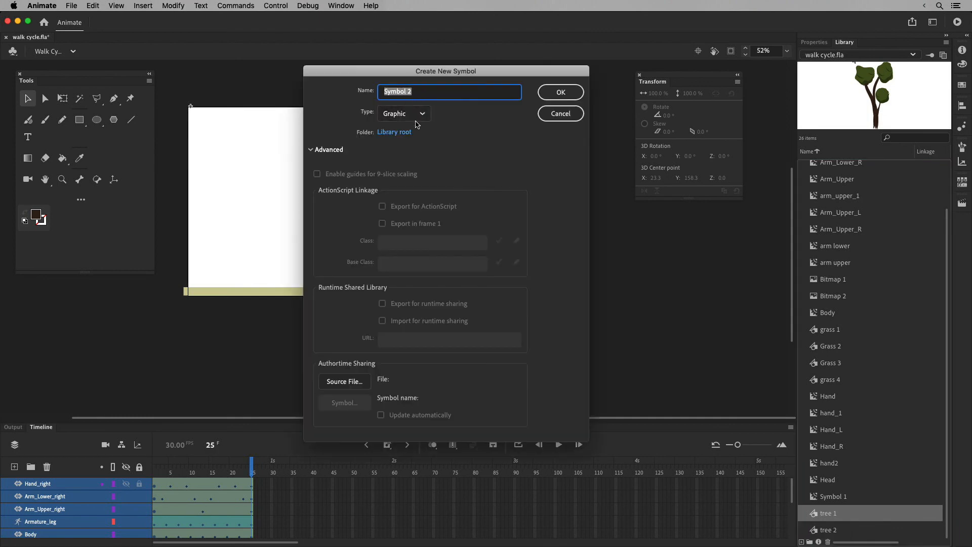
pyautogui.click(418, 114)
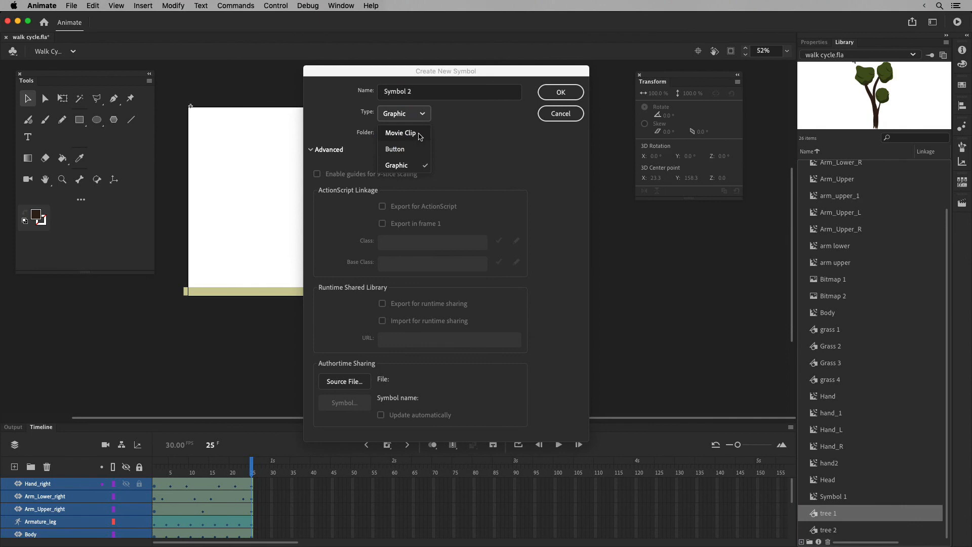
pyautogui.click(419, 135)
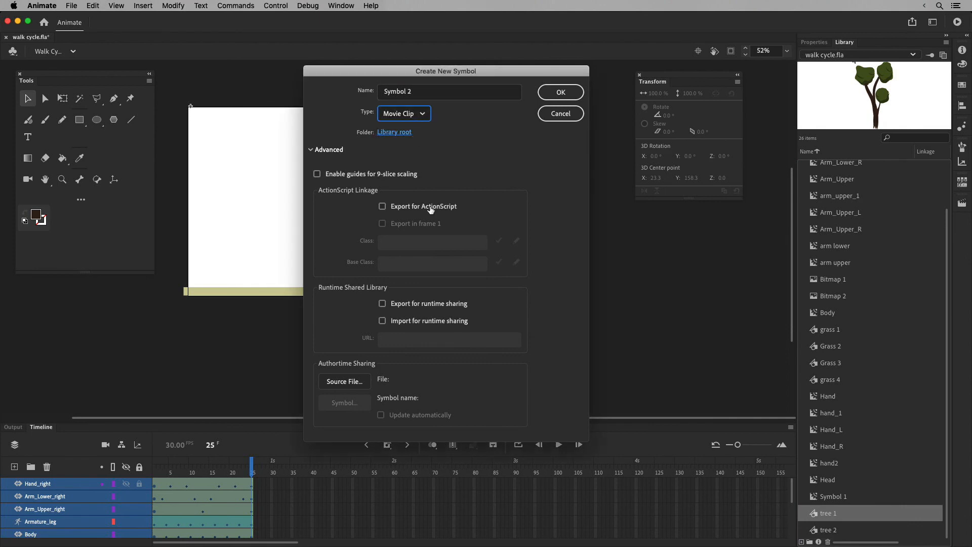
pyautogui.click(419, 112)
pyautogui.click(419, 111)
pyautogui.click(399, 123)
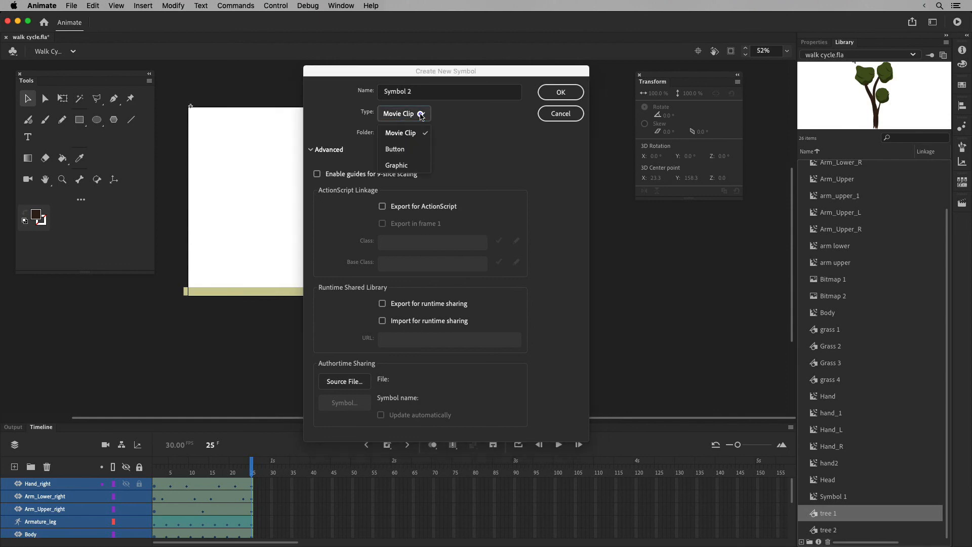
pyautogui.click(416, 162)
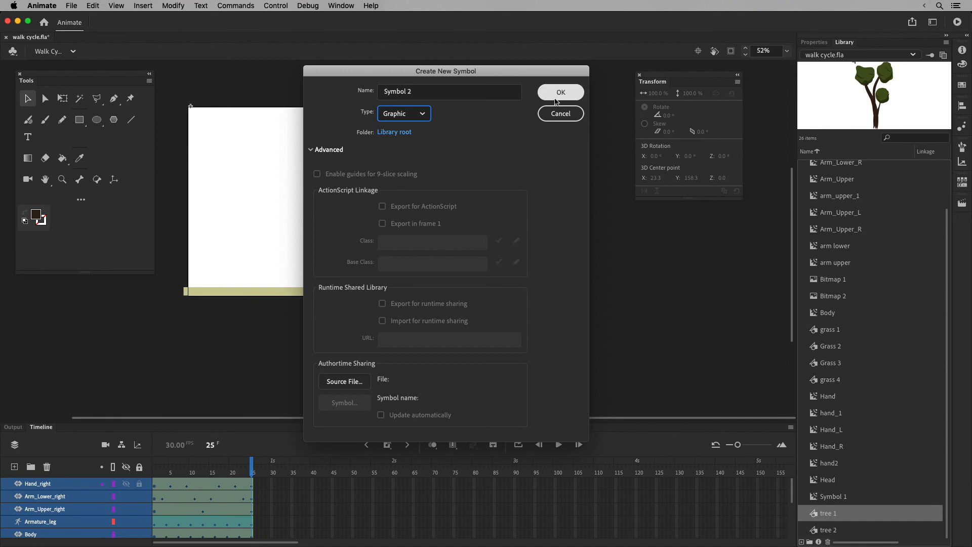
pyautogui.moveTo(410, 92); pyautogui.dragTo(368, 92)
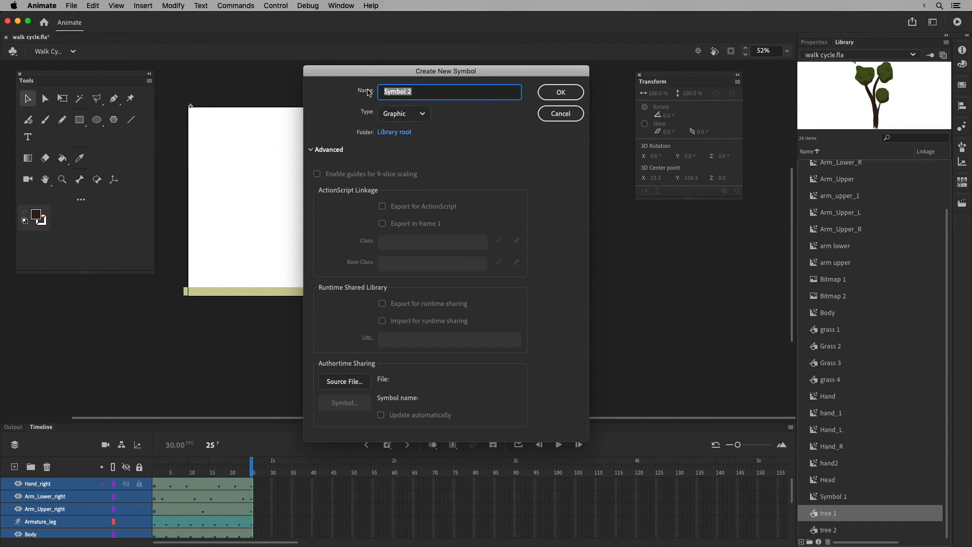
pyautogui.write('walk cycle')
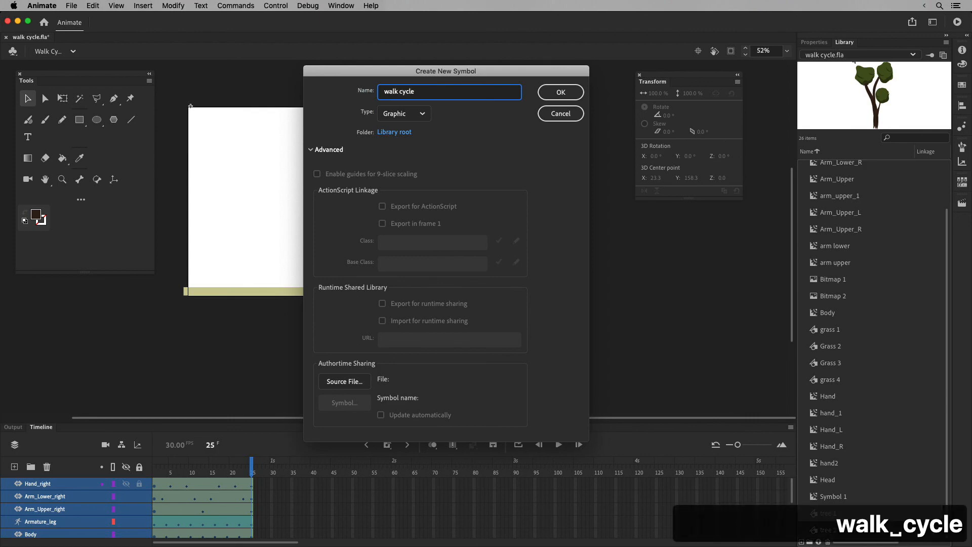
pyautogui.click(561, 92)
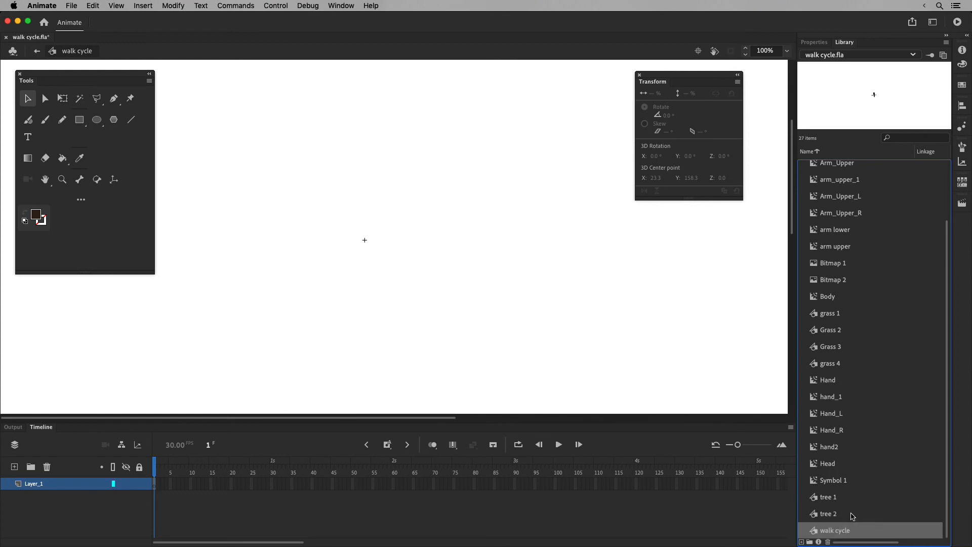
# Step: Paste the copied character layers into the walk cycle symbol and enlarge the timeline to show them
pyautogui.rightClick(36, 485)
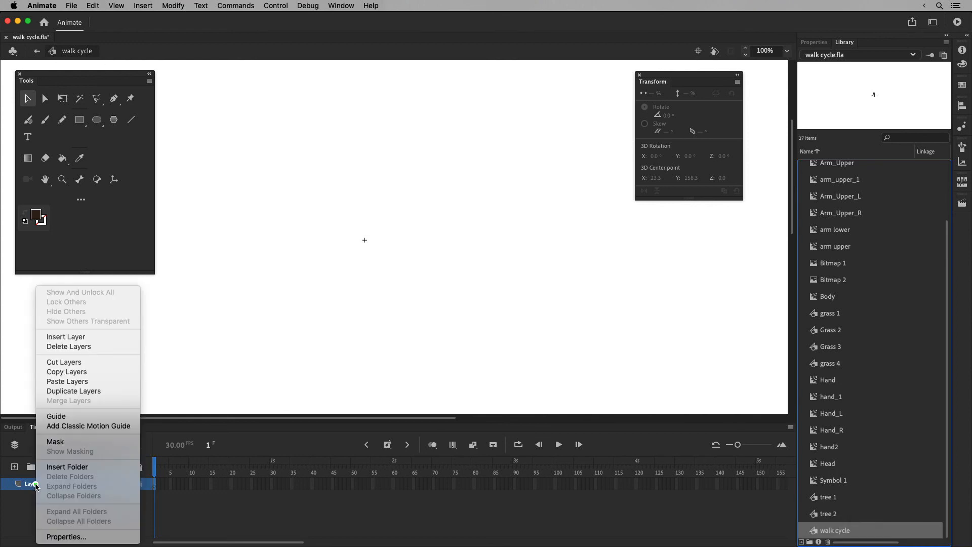
pyautogui.click(98, 382)
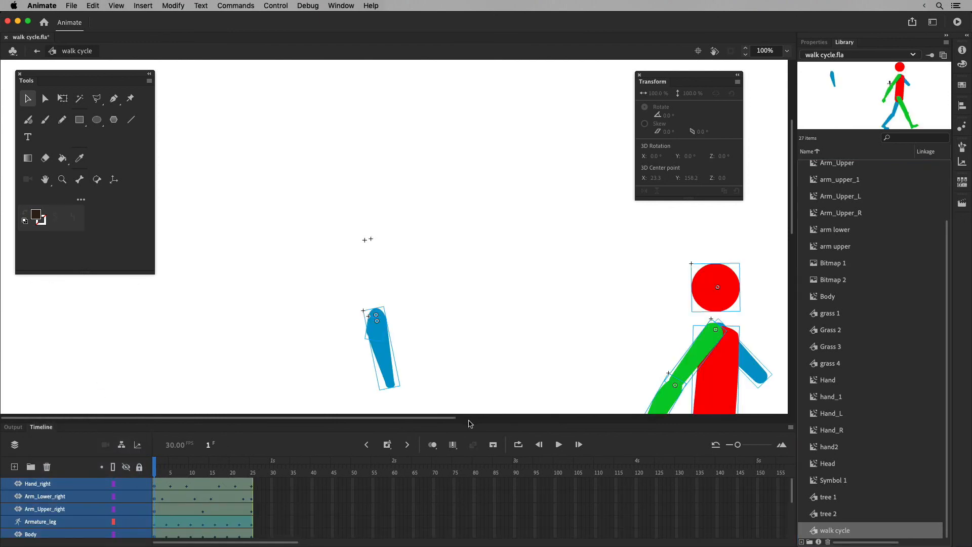
pyautogui.moveTo(471, 422); pyautogui.dragTo(476, 346)
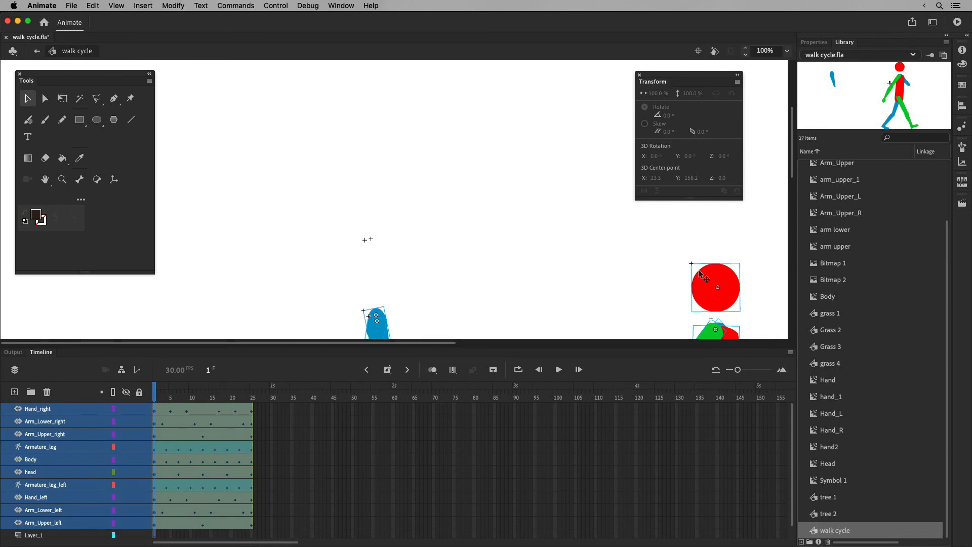
# Step: Examine the pasted walking figure and the placement of its blue arm parts inside the walk cycle symbol
pyautogui.moveTo(791, 148); pyautogui.dragTo(789, 204)
pyautogui.press('space')
pyautogui.moveTo(587, 246); pyautogui.dragTo(426, 275)
pyautogui.moveTo(646, 245); pyautogui.dragTo(620, 255)
pyautogui.moveTo(215, 185); pyautogui.dragTo(236, 197)
pyautogui.moveTo(591, 207); pyautogui.dragTo(567, 158)
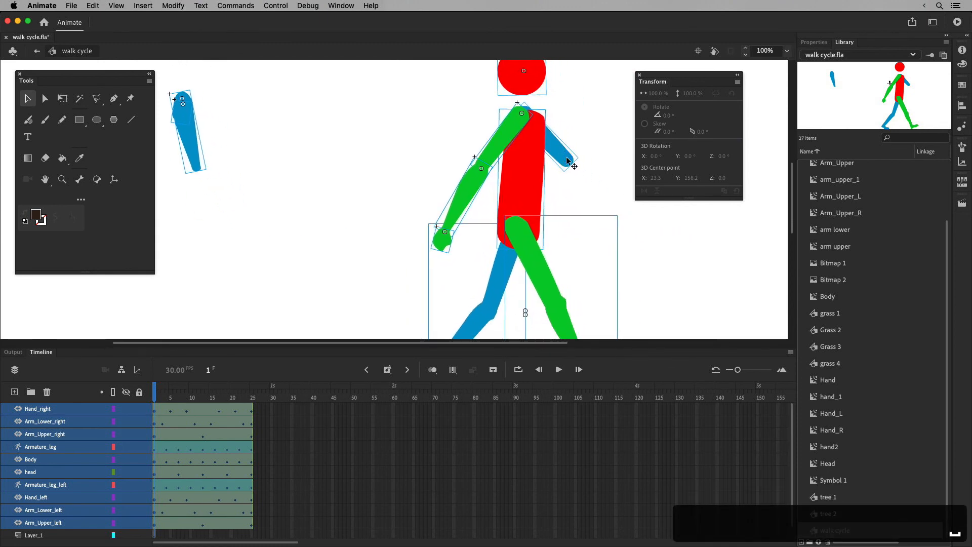
# Step: Play back the walk animation inside the walk cycle symbol to check how the detached blue arm parts move
pyautogui.press('super+minus')
pyautogui.press('super+minus')
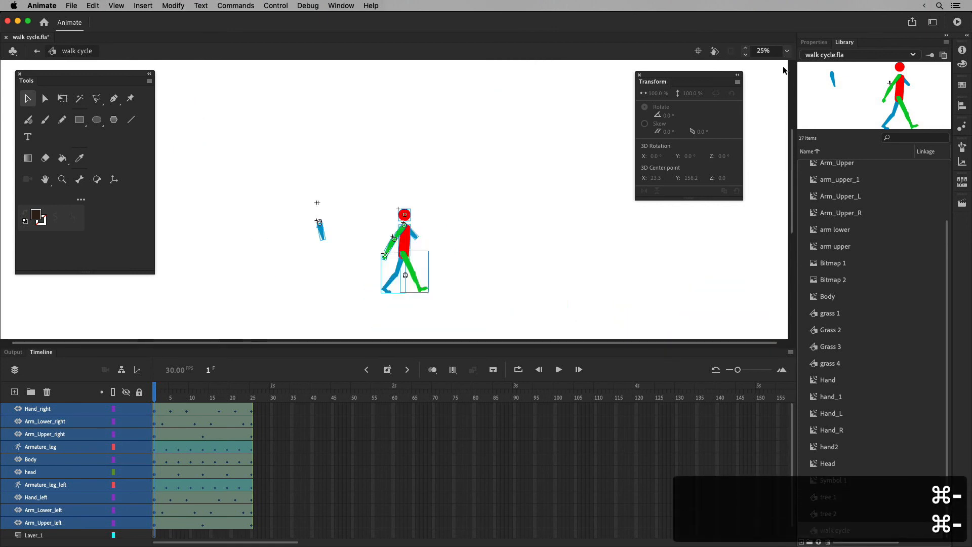
pyautogui.press('super+equal')
pyautogui.press('super+equal')
pyautogui.press('super+equal')
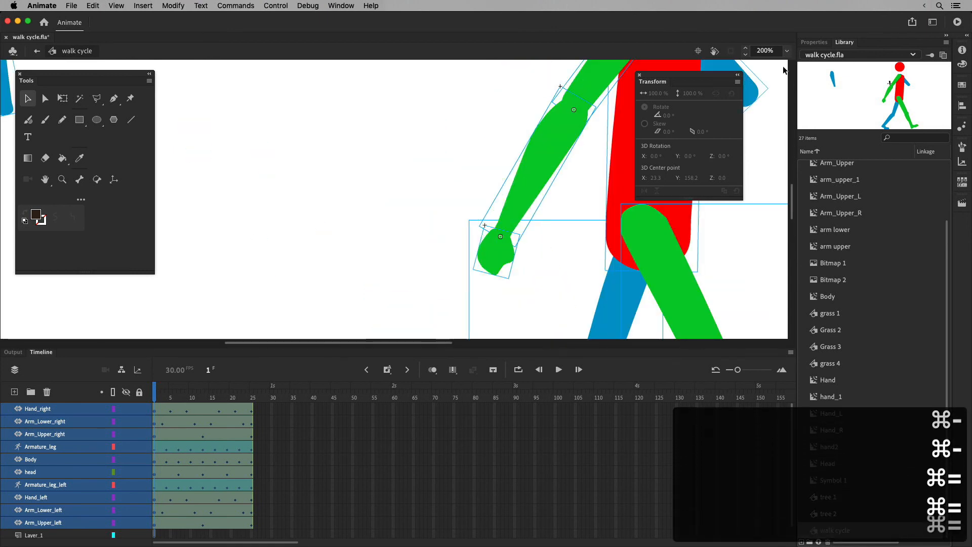
pyautogui.press('super+minus')
pyautogui.press('super+minus')
pyautogui.press('space')
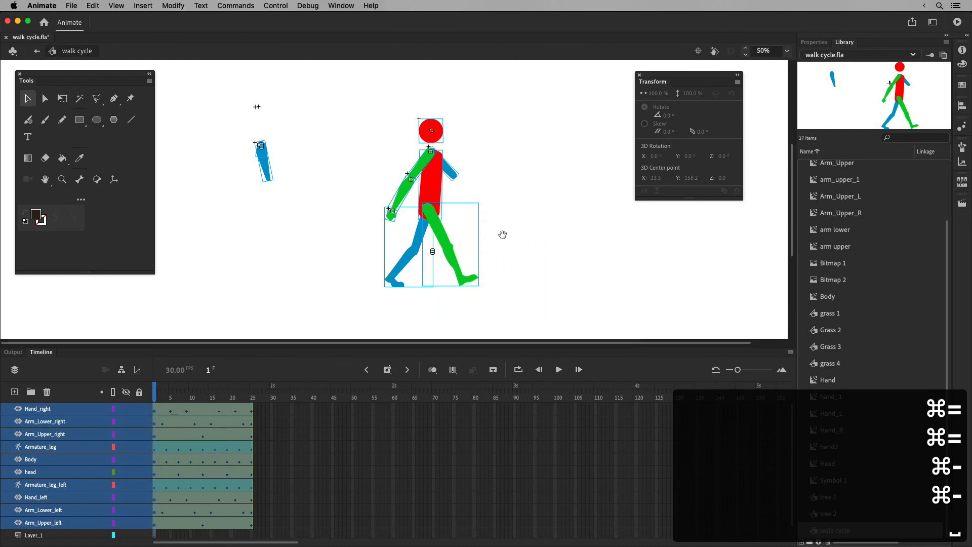
pyautogui.moveTo(504, 235); pyautogui.dragTo(505, 246)
pyautogui.click(560, 370)
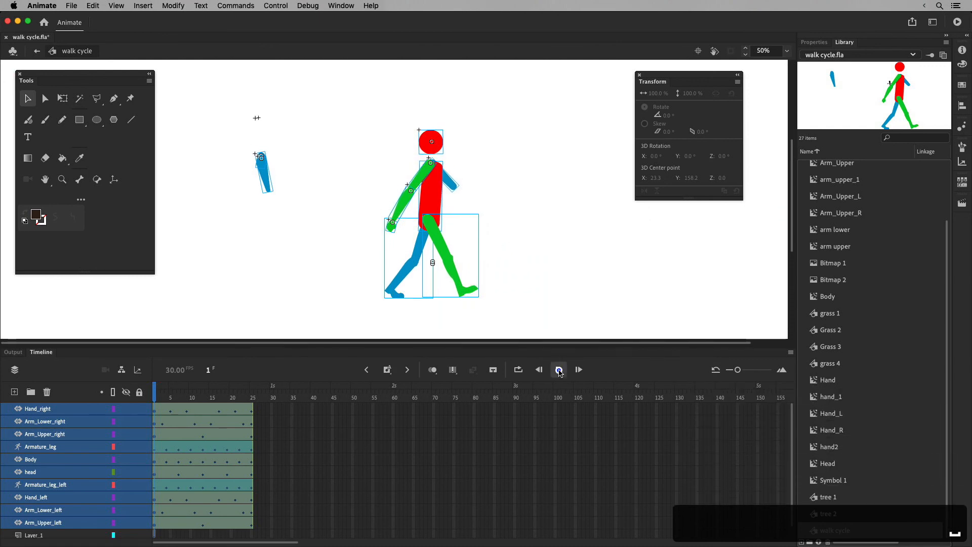
pyautogui.click(560, 370)
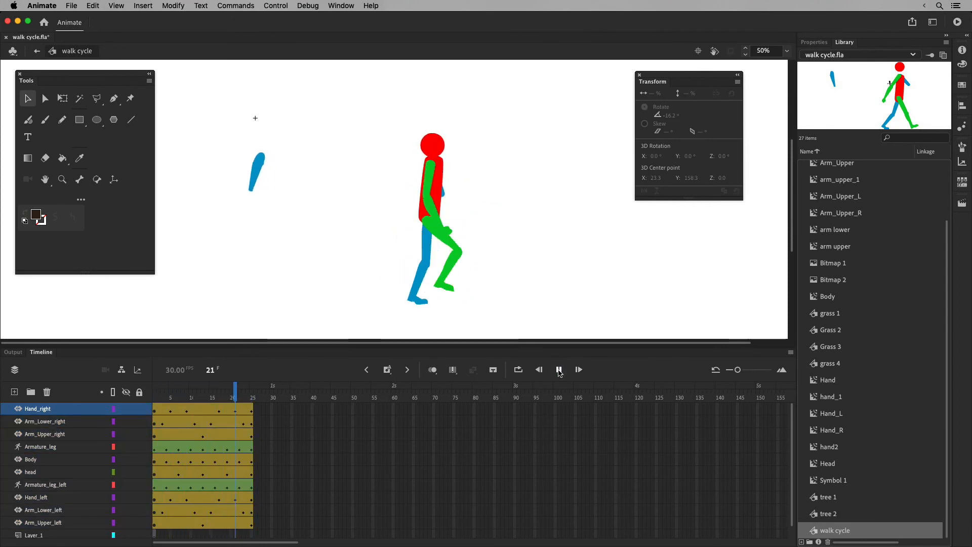
# Step: Show the layer parenting view and parent Arm_Upper_right, head and both leg armature layers to Body
pyautogui.click(121, 370)
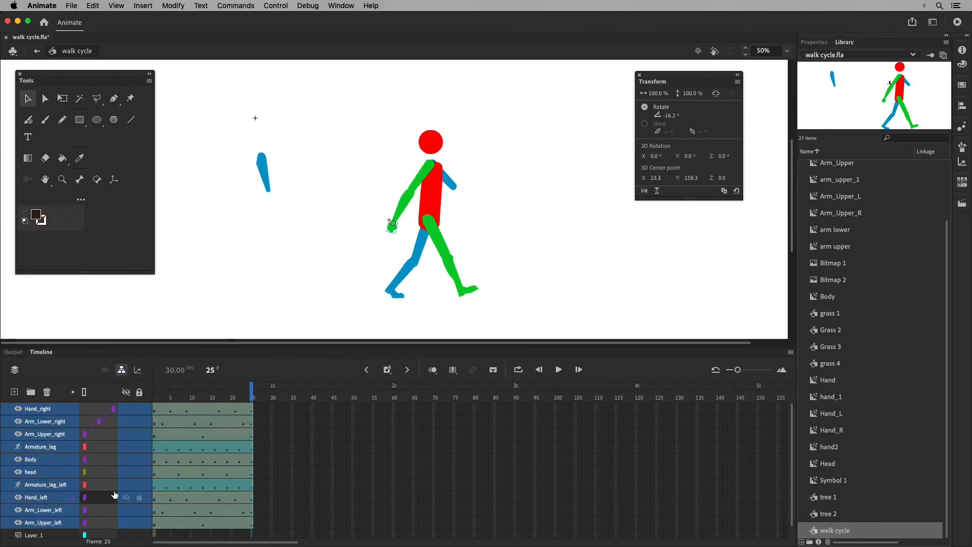
pyautogui.click(329, 459)
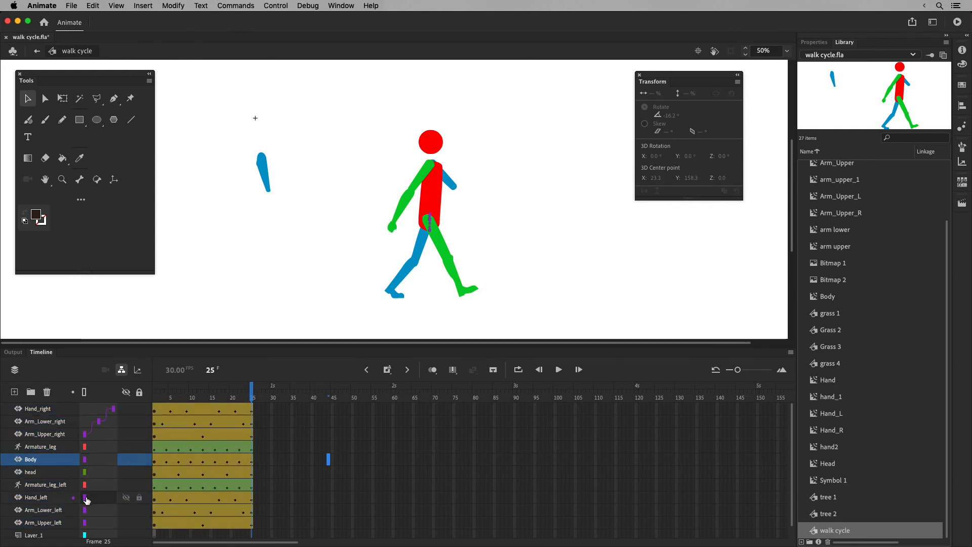
pyautogui.click(44, 496)
pyautogui.click(45, 510)
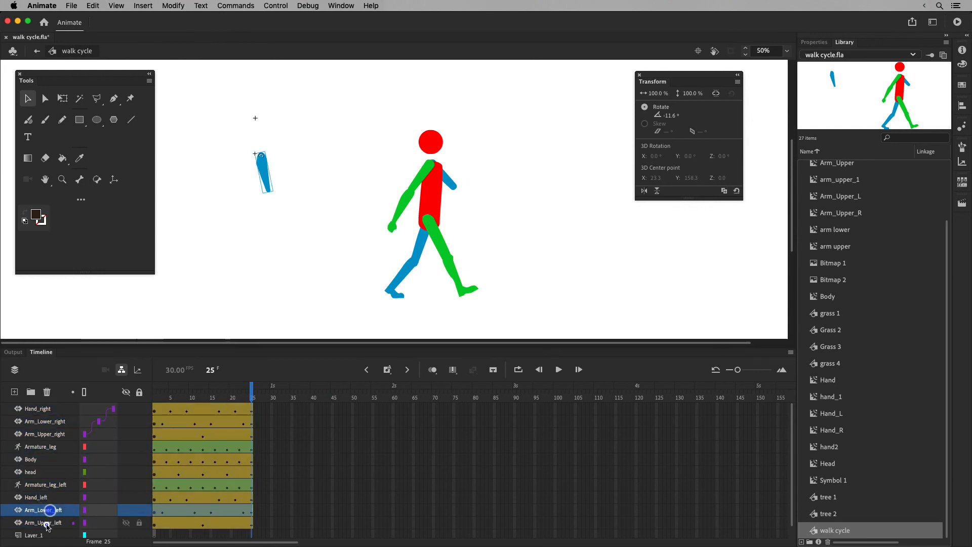
pyautogui.click(90, 497)
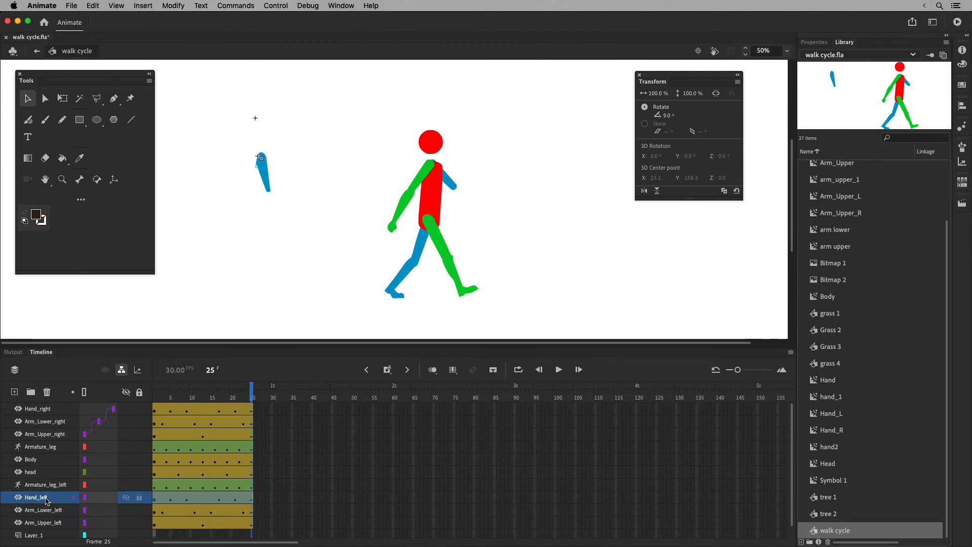
pyautogui.click(558, 371)
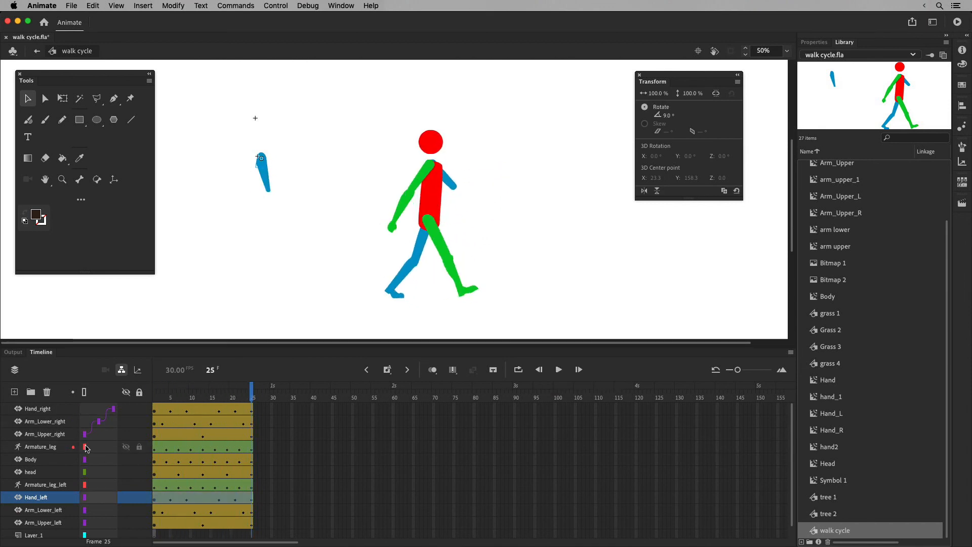
pyautogui.moveTo(86, 448)
pyautogui.mouseDown()
pyautogui.moveTo(87, 471)
pyautogui.moveTo(87, 459)
pyautogui.mouseUp()
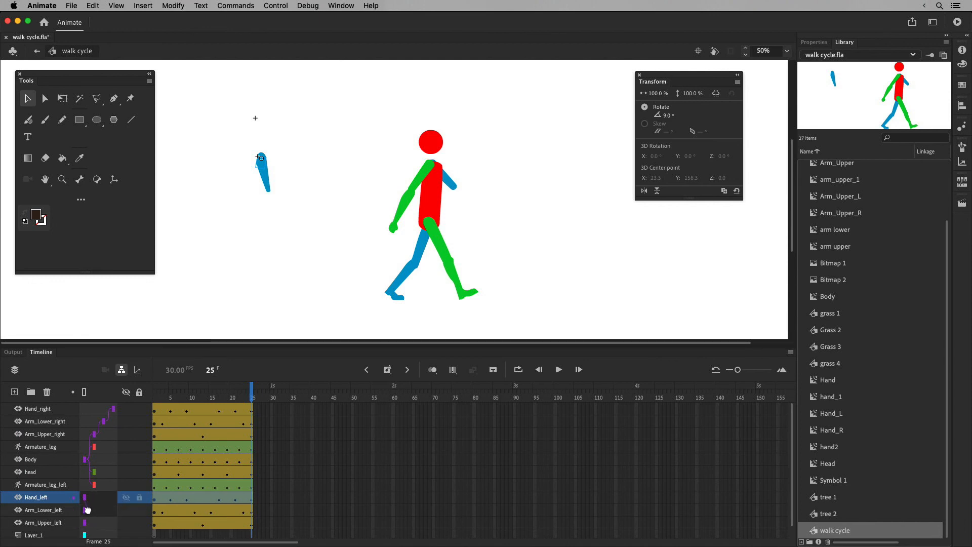
# Step: Parent Hand_left to Arm_Lower_left, Arm_Lower_left to Arm_Upper_left and Arm_Upper_left to Body, and play the result
pyautogui.moveTo(88, 510); pyautogui.dragTo(88, 510)
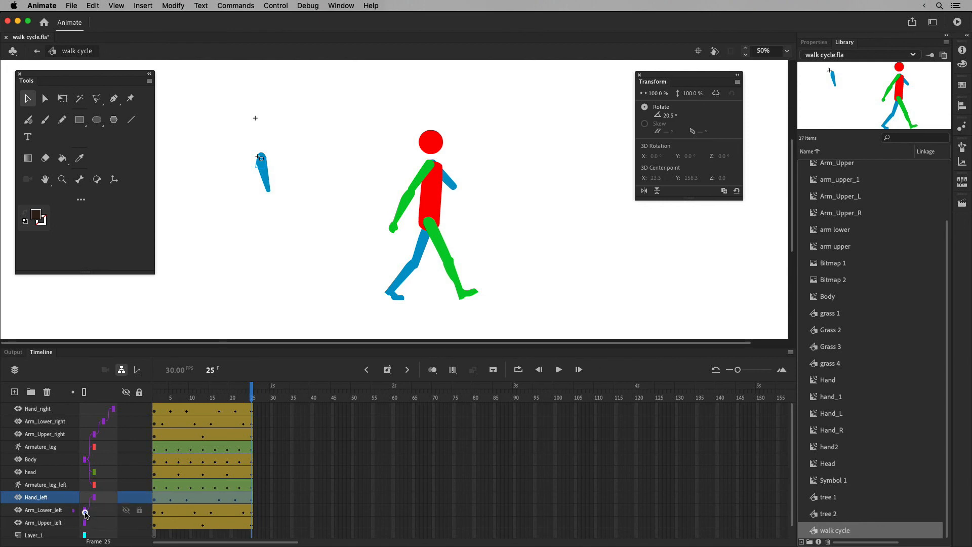
pyautogui.moveTo(85, 526); pyautogui.dragTo(88, 462)
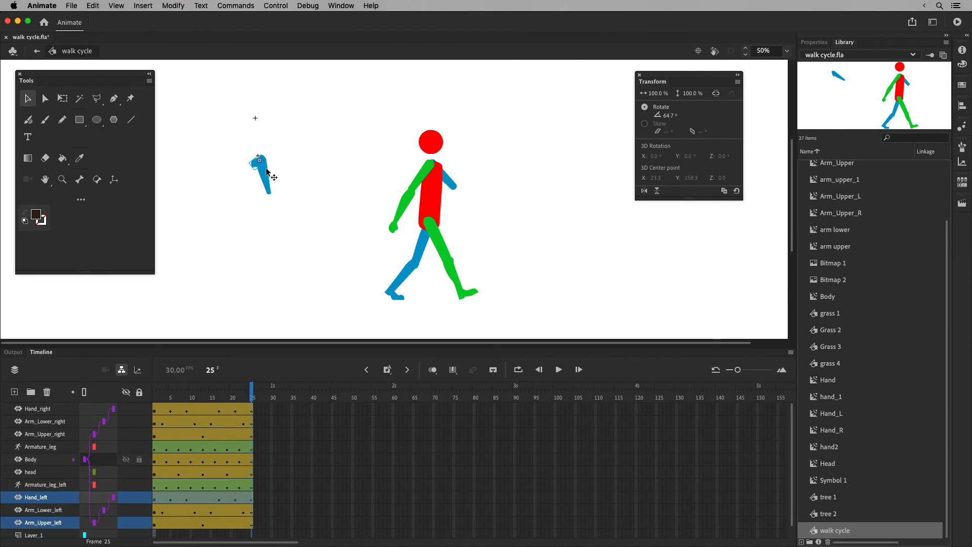
pyautogui.click(559, 370)
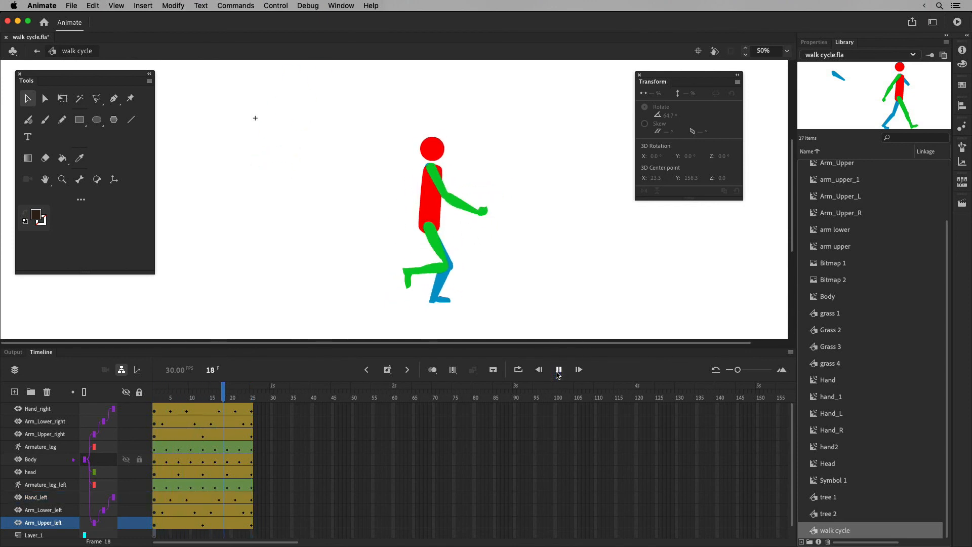
pyautogui.click(179, 497)
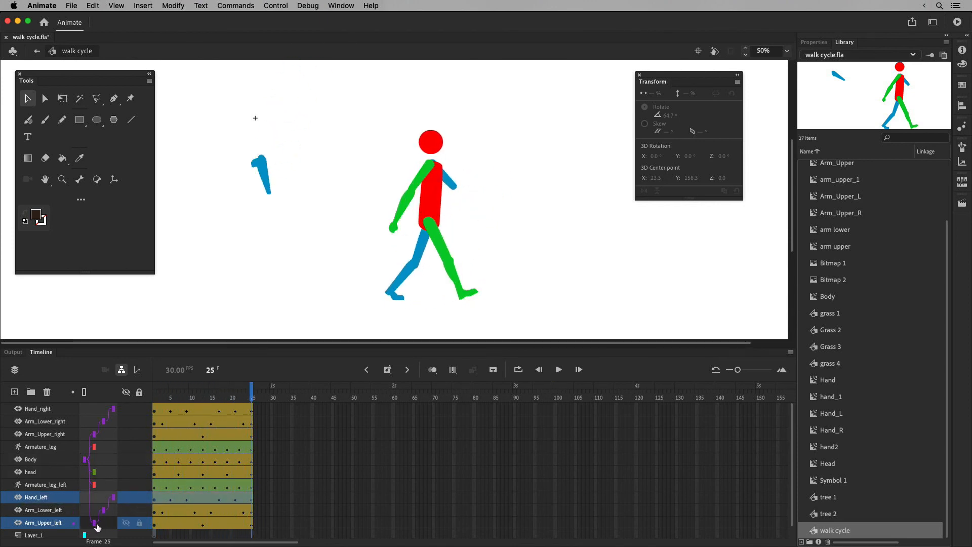
# Step: Remove the parent links from Arm_Lower_left and Hand_left
pyautogui.moveTo(104, 512)
pyautogui.mouseDown()
pyautogui.moveTo(113, 522)
pyautogui.moveTo(113, 506)
pyautogui.moveTo(116, 520)
pyautogui.mouseUp()
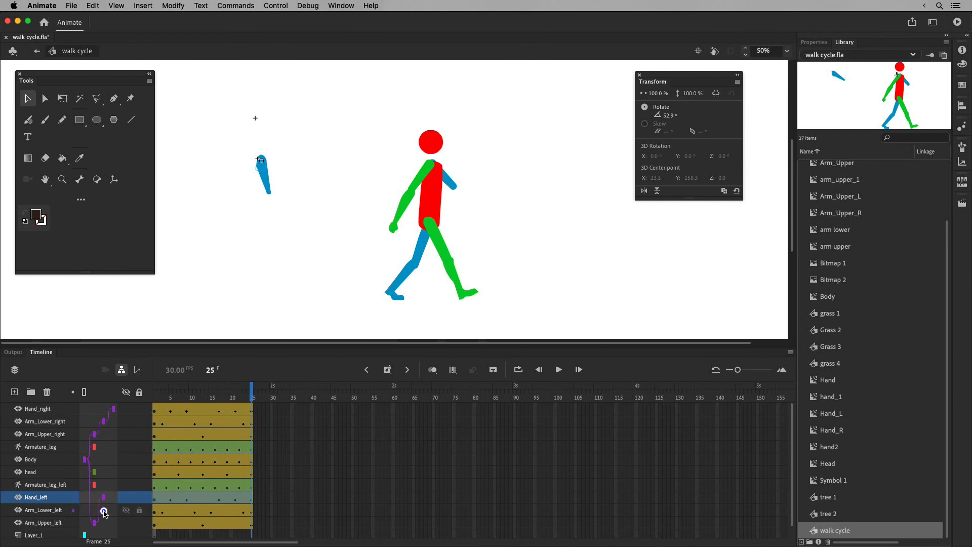
pyautogui.click(104, 510)
pyautogui.rightClick(105, 513)
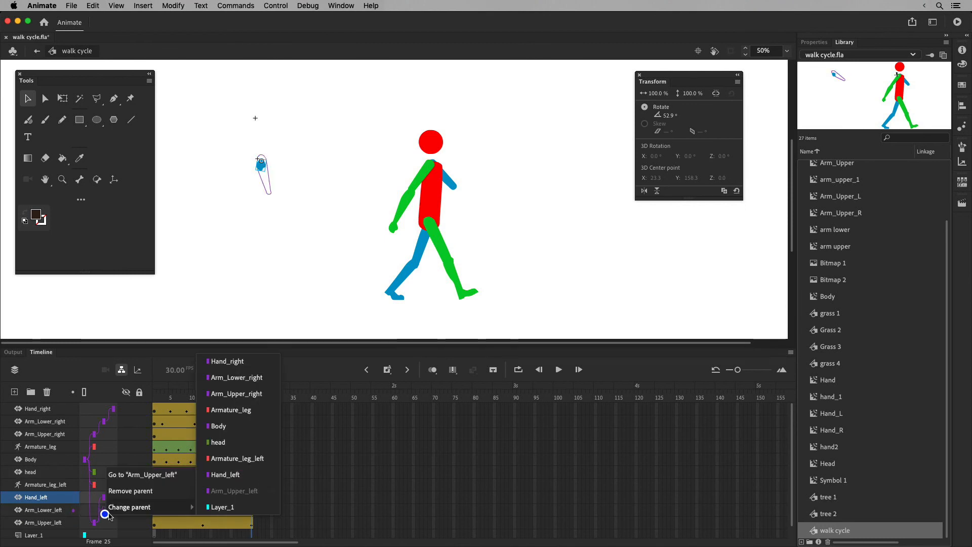
pyautogui.click(153, 490)
pyautogui.rightClick(105, 500)
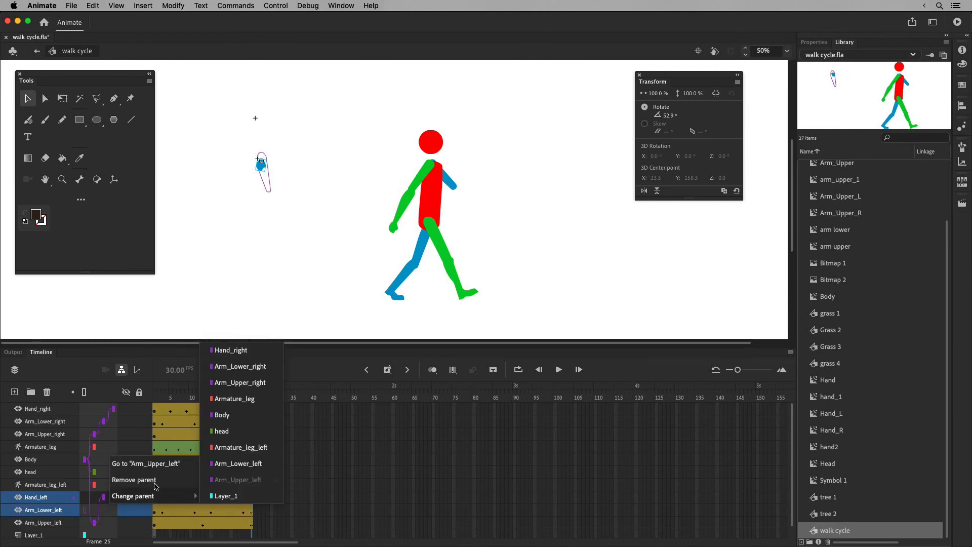
pyautogui.click(154, 481)
pyautogui.click(87, 511)
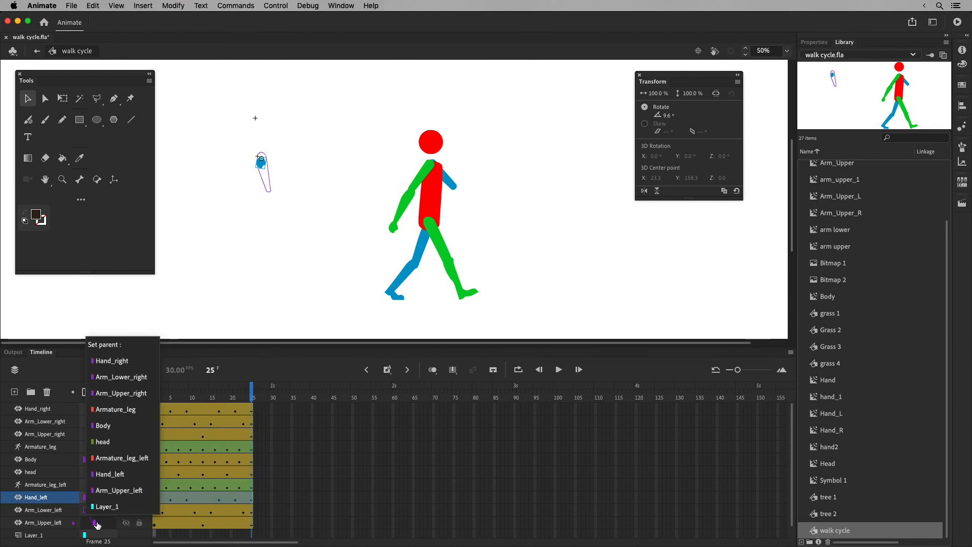
pyautogui.click(71, 517)
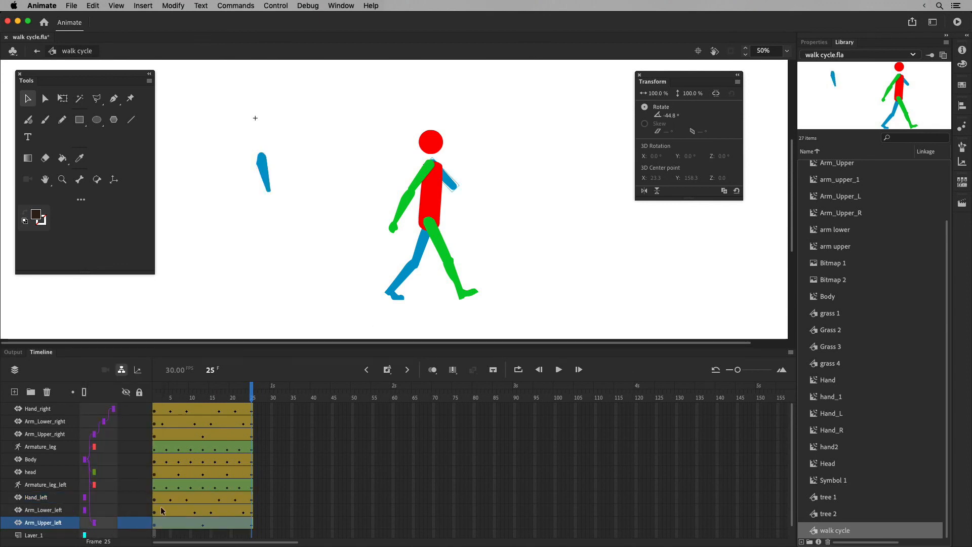
# Step: Move the detached Arm_Lower_left onto the elbow of the blue upper arm at frame 1
pyautogui.click(151, 397)
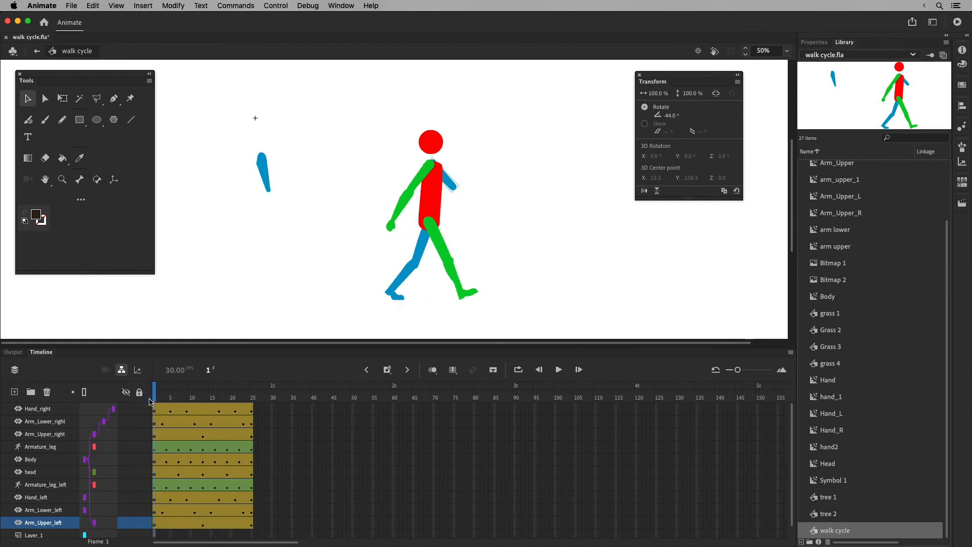
pyautogui.click(264, 170)
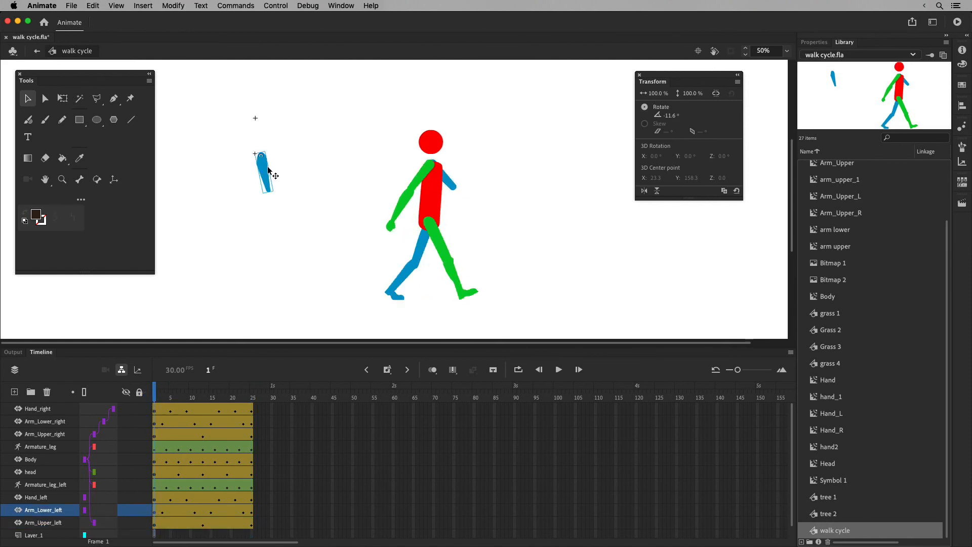
pyautogui.moveTo(270, 169); pyautogui.dragTo(459, 200)
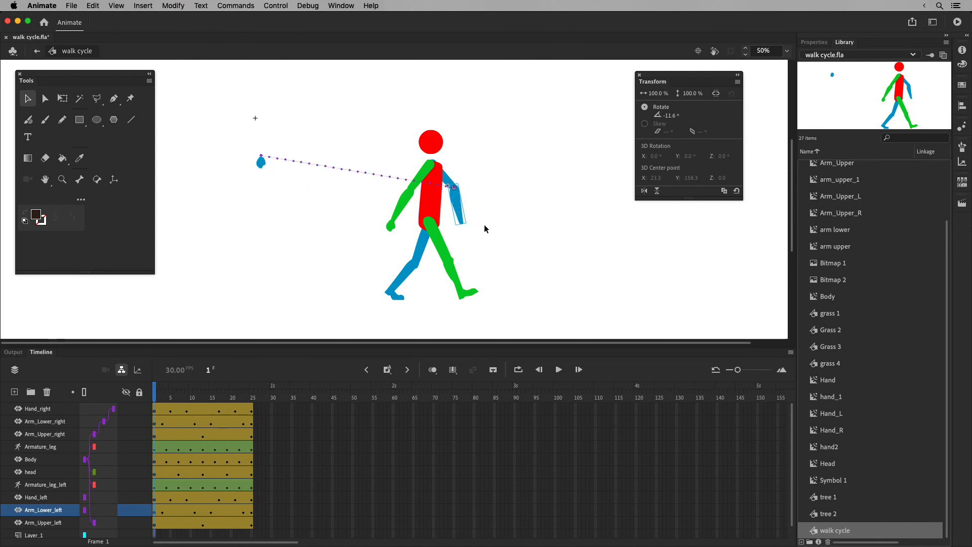
# Step: Clear the position keyframes from the Arm_Lower_left motion tween
pyautogui.click(164, 514)
pyautogui.rightClick(165, 514)
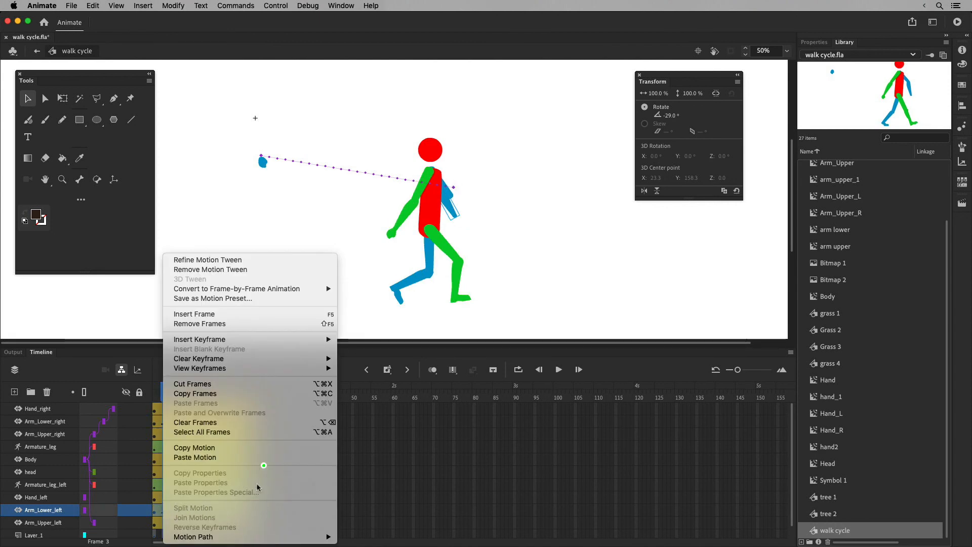
pyautogui.moveTo(298, 358)
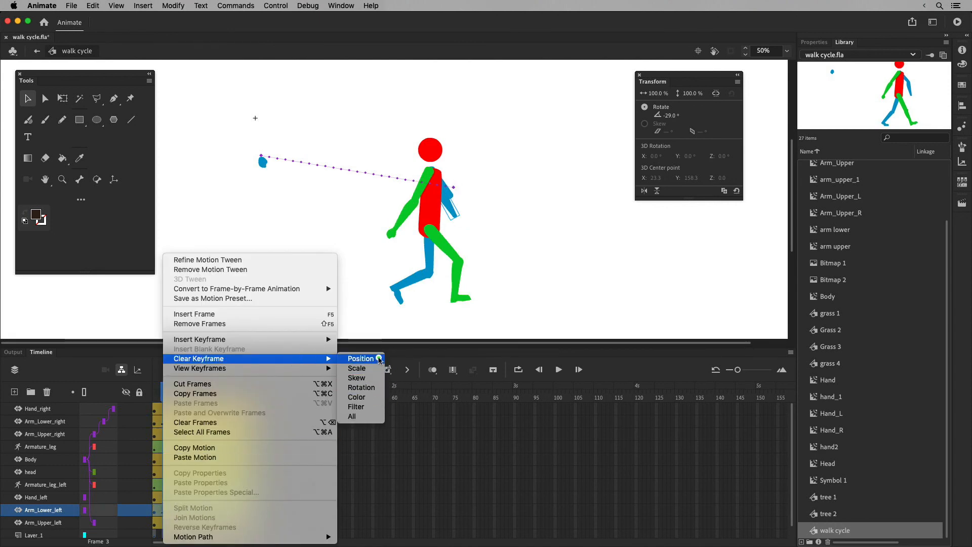
pyautogui.click(378, 359)
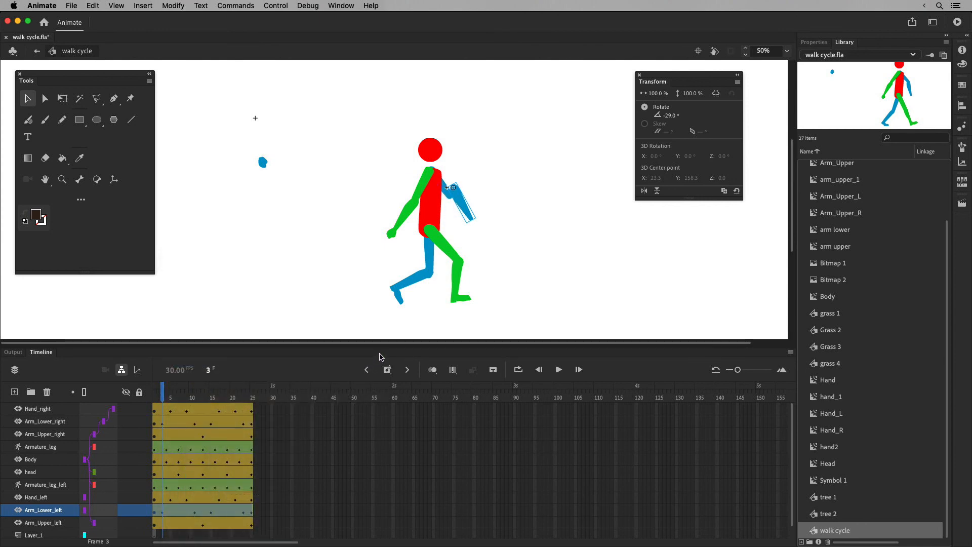
# Step: Check how Arm_Lower_left lines up with the elbow at frame 1
pyautogui.click(154, 395)
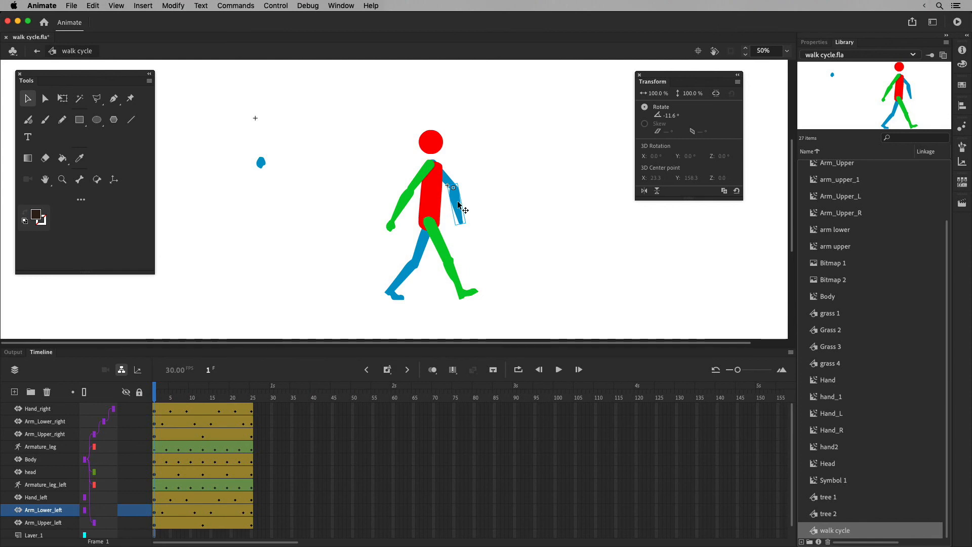
pyautogui.press('super+equal')
pyautogui.moveTo(407, 180)
pyautogui.mouseDown()
pyautogui.moveTo(404, 204)
pyautogui.moveTo(399, 197)
pyautogui.mouseUp()
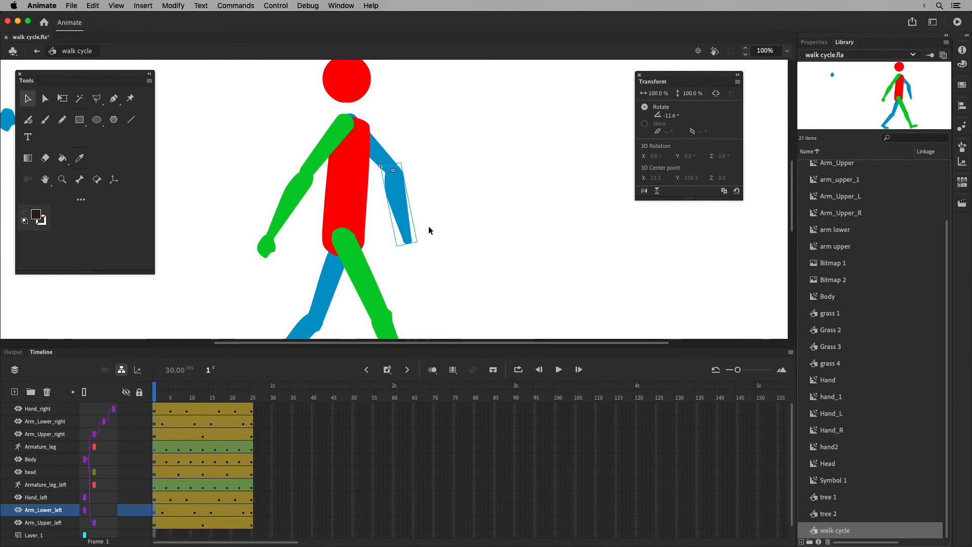
pyautogui.moveTo(414, 265); pyautogui.dragTo(522, 261)
pyautogui.press('super+minus')
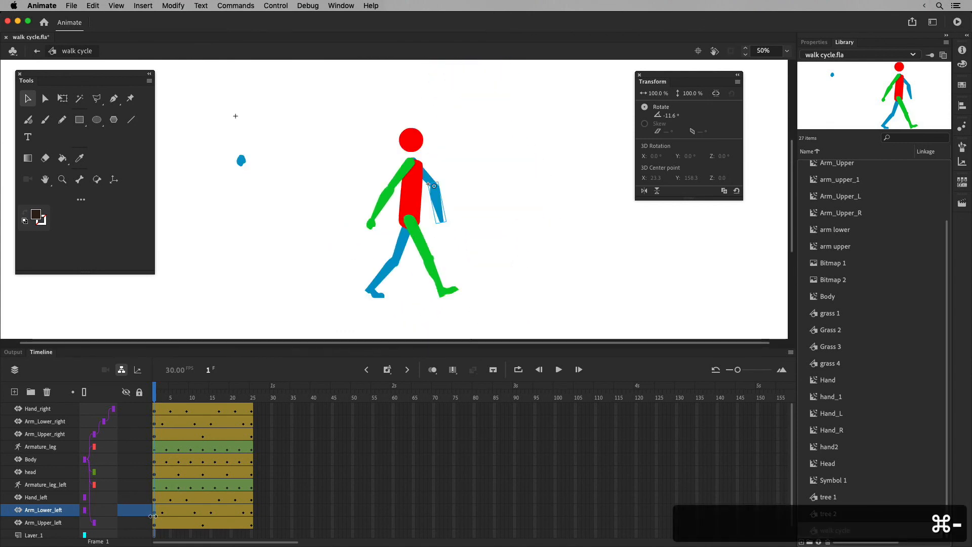
# Step: Move the detached blue Hand_left onto the wrist of the lower arm at frame 1
pyautogui.click(155, 498)
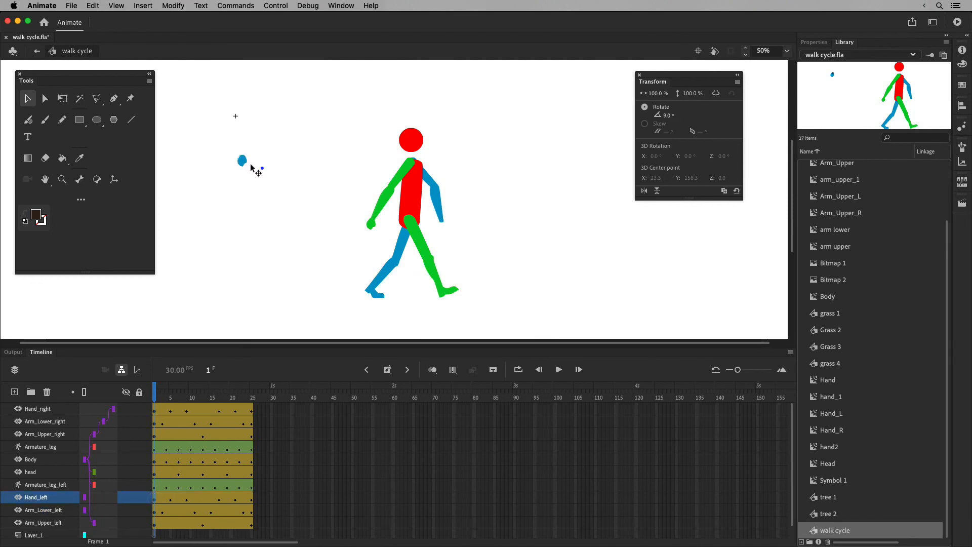
pyautogui.moveTo(241, 161); pyautogui.dragTo(442, 229)
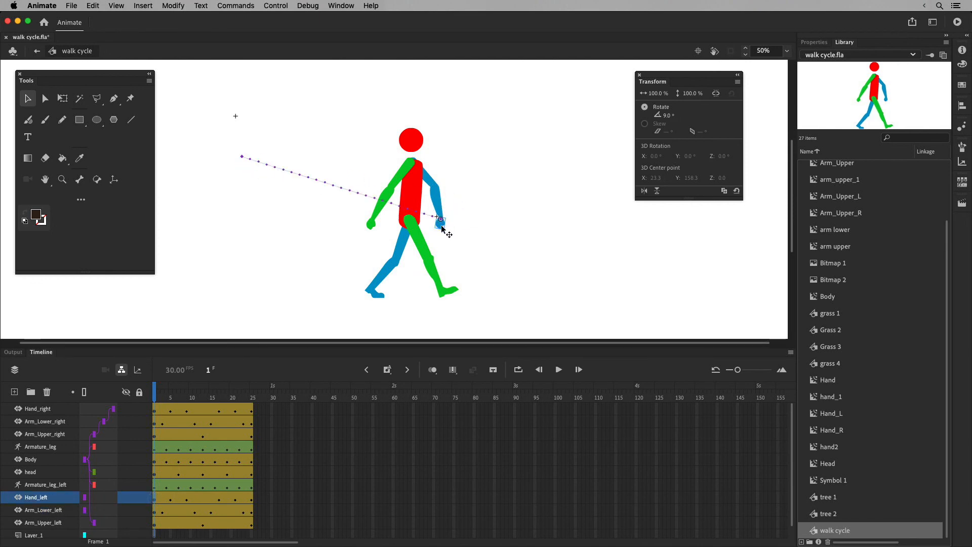
pyautogui.press('super+equal')
pyautogui.press('super+equal')
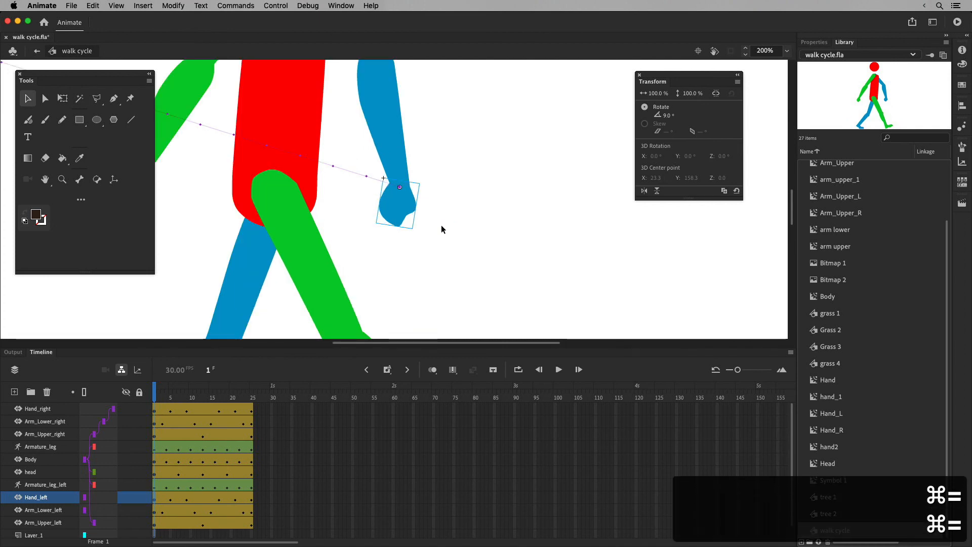
pyautogui.moveTo(401, 221); pyautogui.dragTo(406, 214)
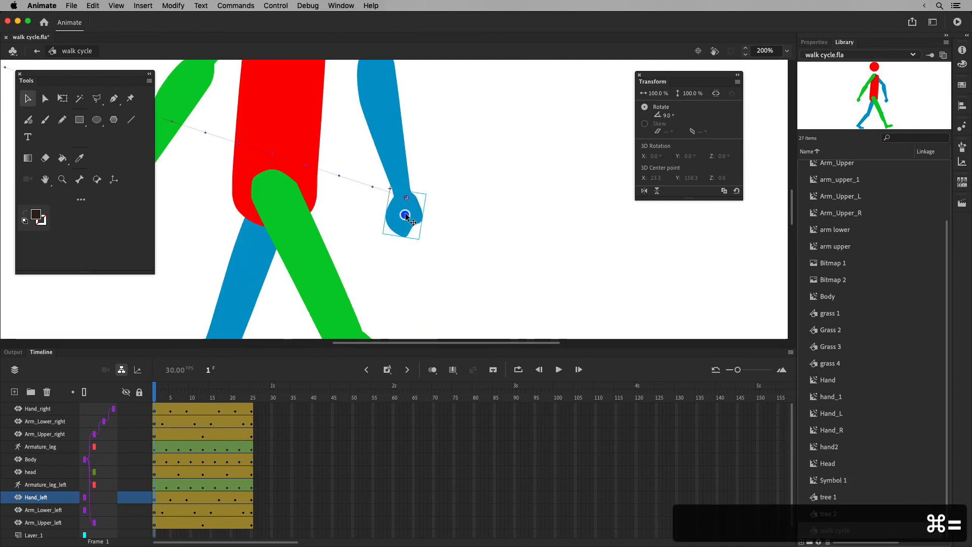
# Step: Clear the position keyframes from the Hand_left motion tween
pyautogui.rightClick(159, 501)
pyautogui.moveTo(282, 357)
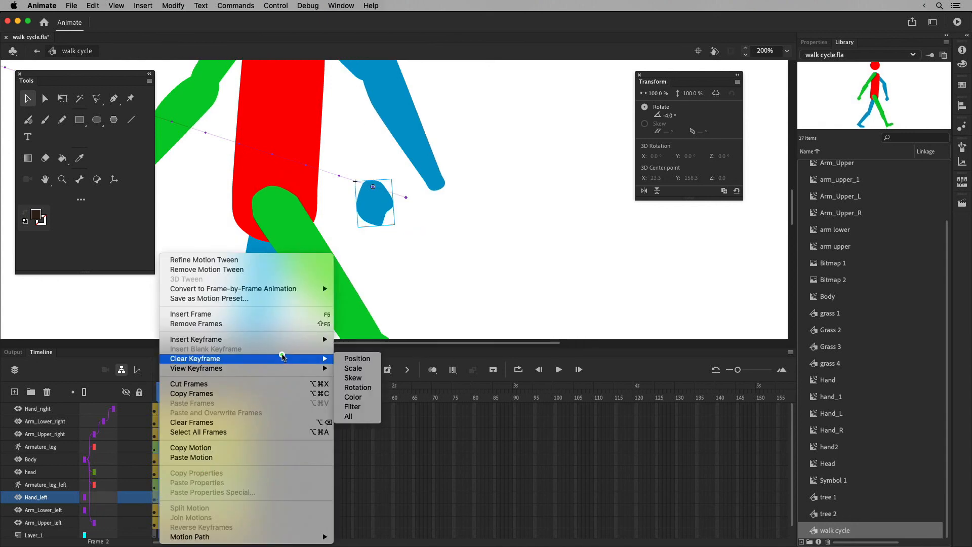
pyautogui.click(371, 358)
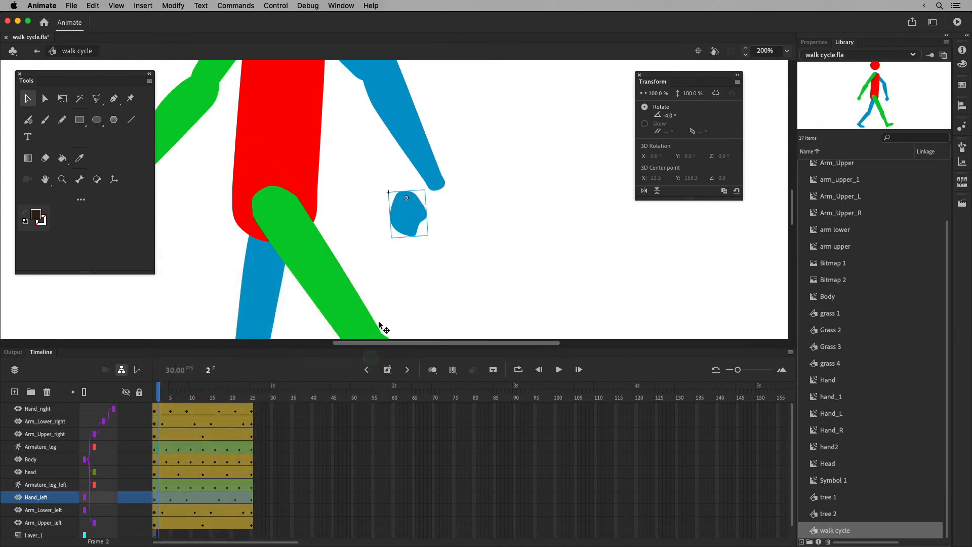
# Step: Try to move the detached Hand_left onto the left wrist at frame 2
pyautogui.moveTo(410, 218); pyautogui.dragTo(442, 207)
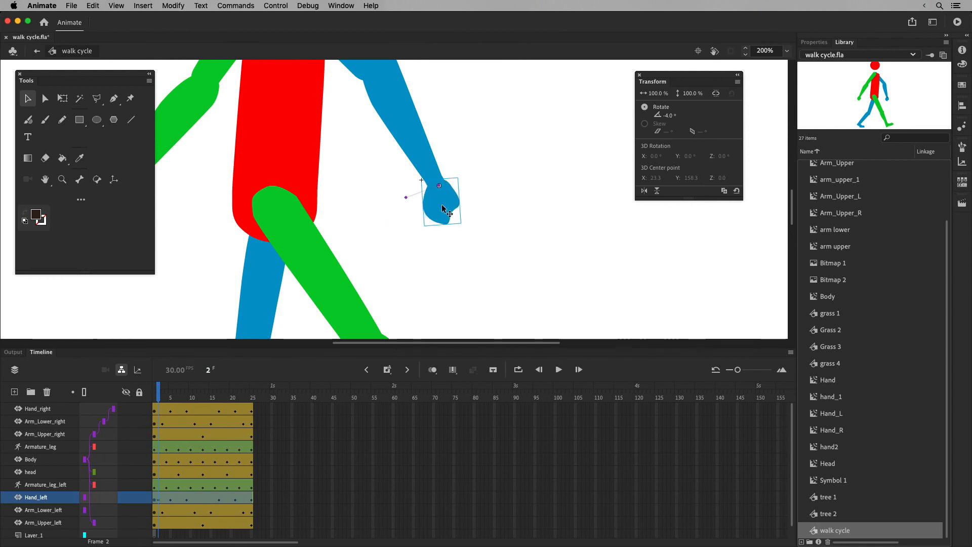
pyautogui.press('super+z')
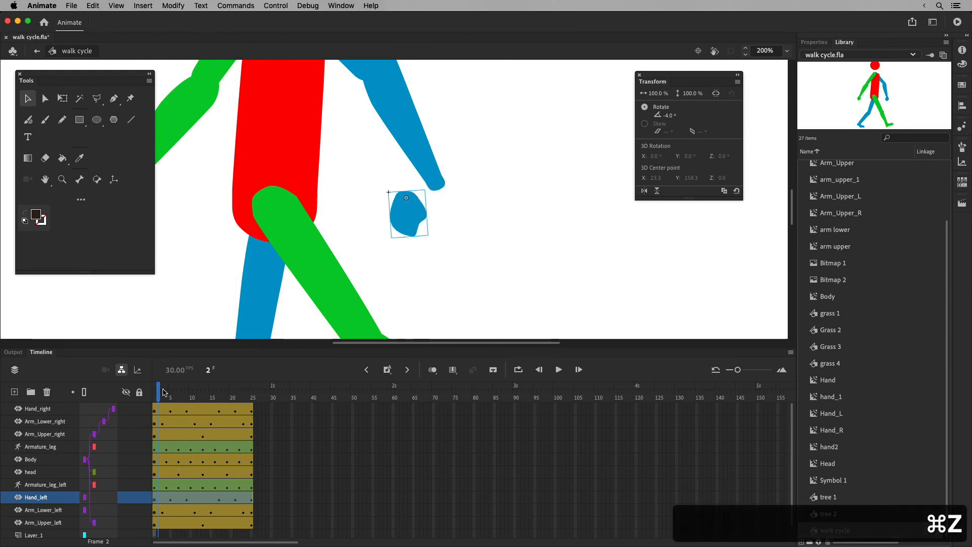
# Step: At frame 1, parent Hand_left to Arm_Lower_left and Arm_Lower_left to Arm_Upper_left
pyautogui.click(149, 395)
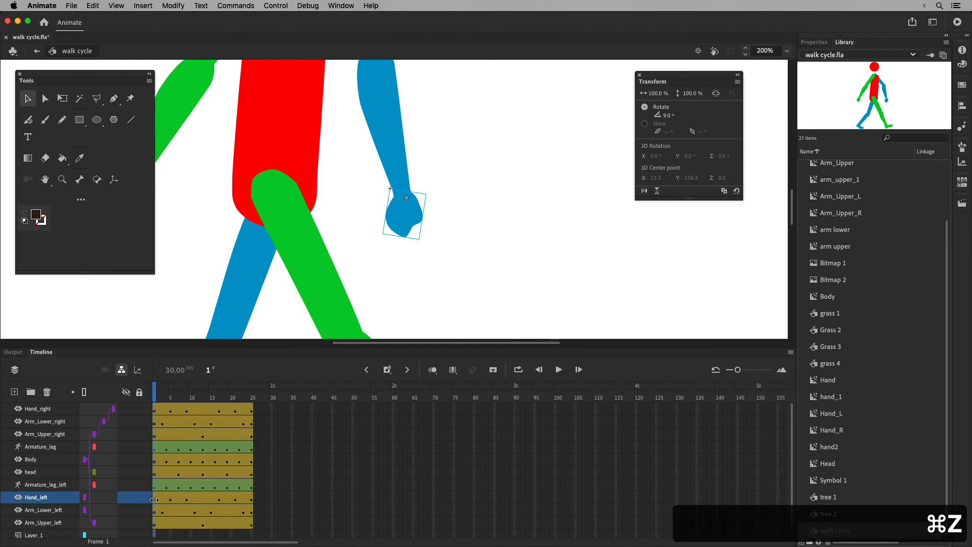
pyautogui.moveTo(156, 398); pyautogui.dragTo(131, 400)
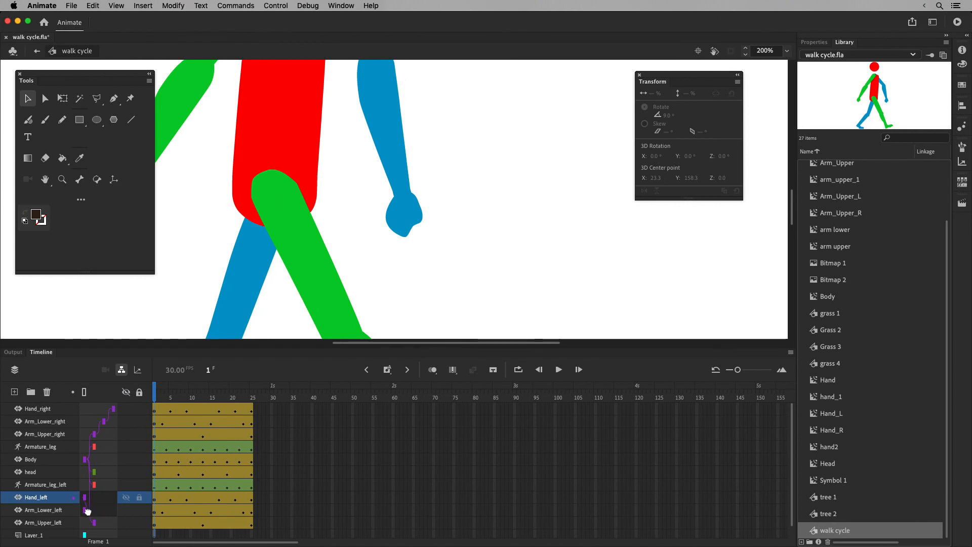
pyautogui.moveTo(88, 511); pyautogui.dragTo(100, 525)
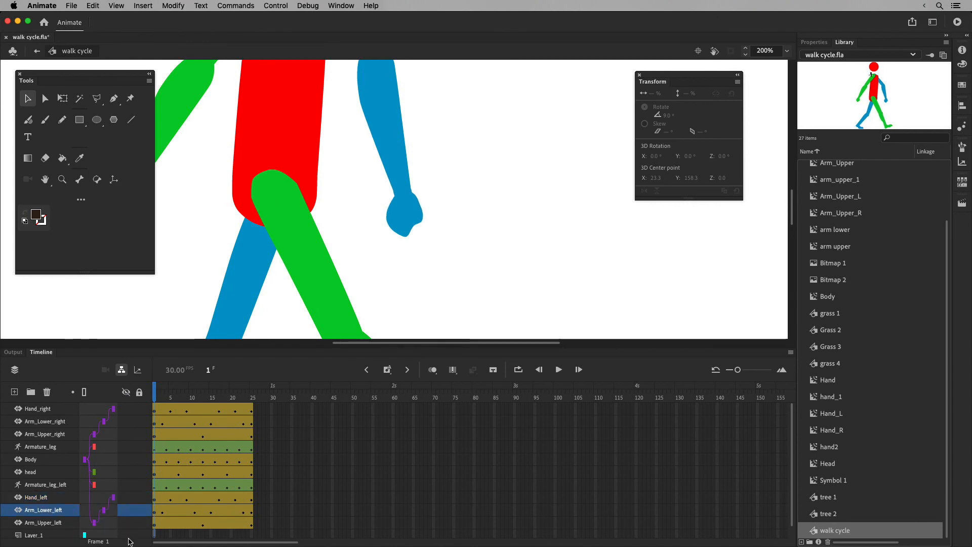
# Step: Play the walk cycle from frame 1 with the whole character in view to check the reattached left arm
pyautogui.press('super+minus')
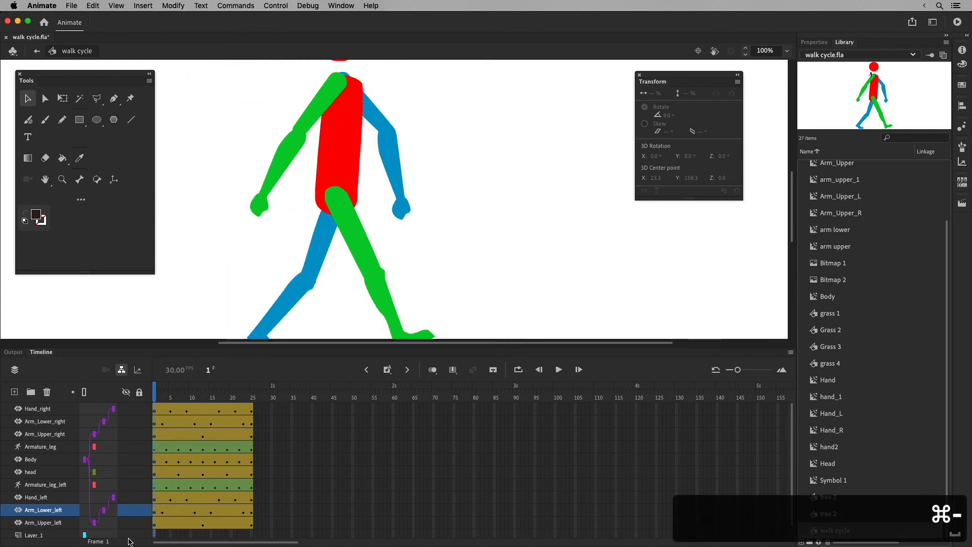
pyautogui.moveTo(465, 258); pyautogui.dragTo(470, 215)
pyautogui.press('super+minus')
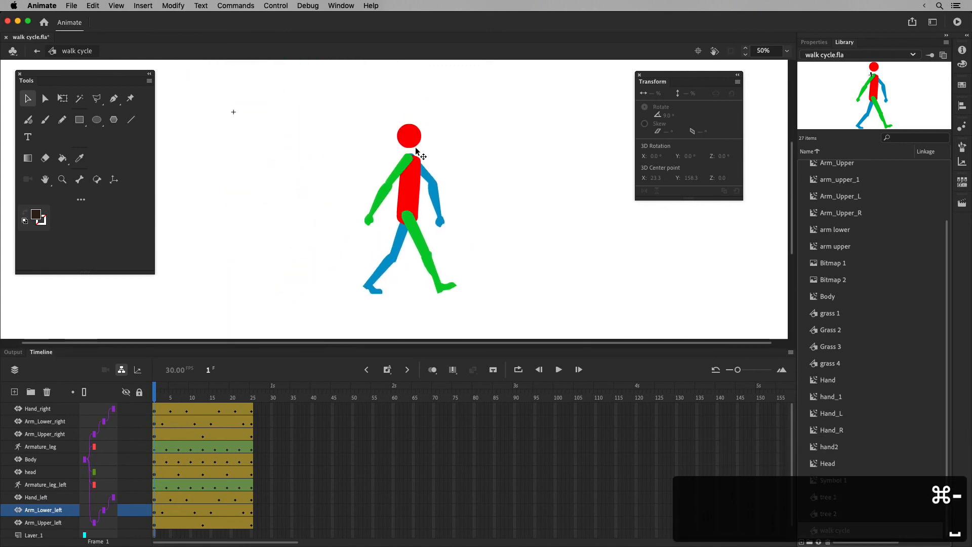
pyautogui.click(559, 369)
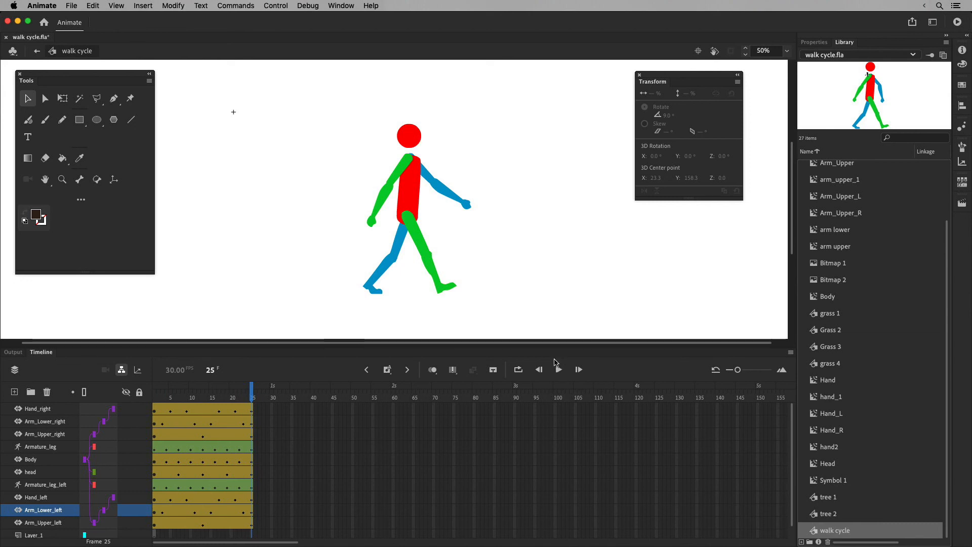
pyautogui.click(557, 369)
pyautogui.moveTo(250, 393); pyautogui.dragTo(136, 399)
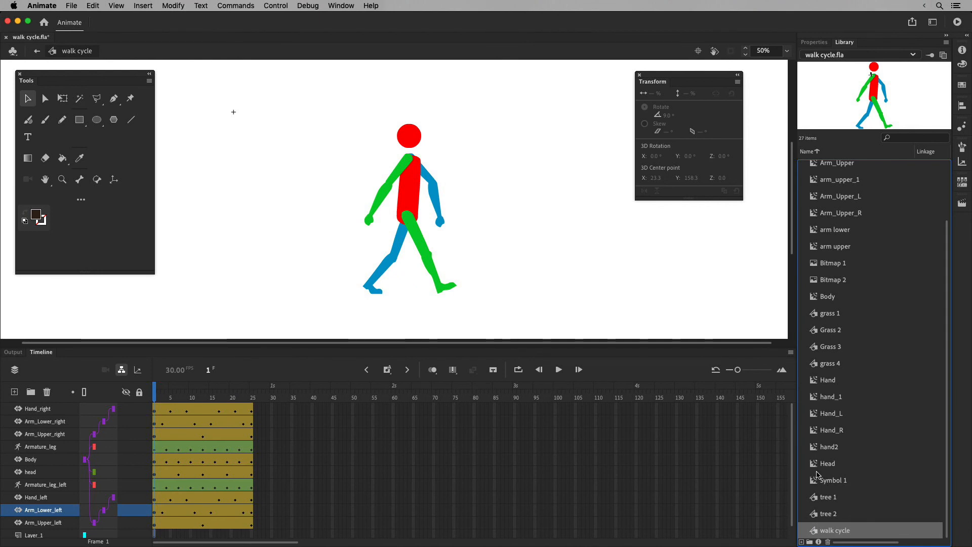
pyautogui.click(558, 370)
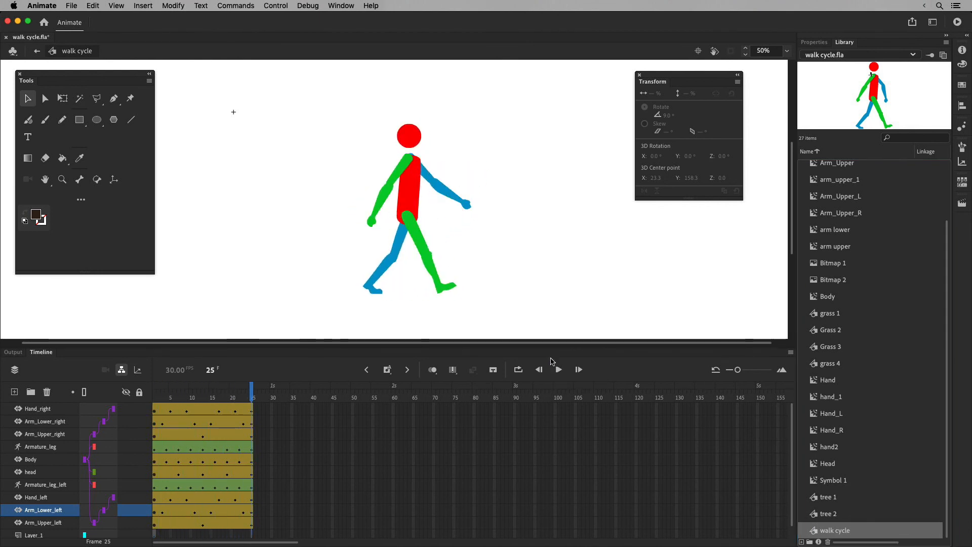
pyautogui.click(558, 370)
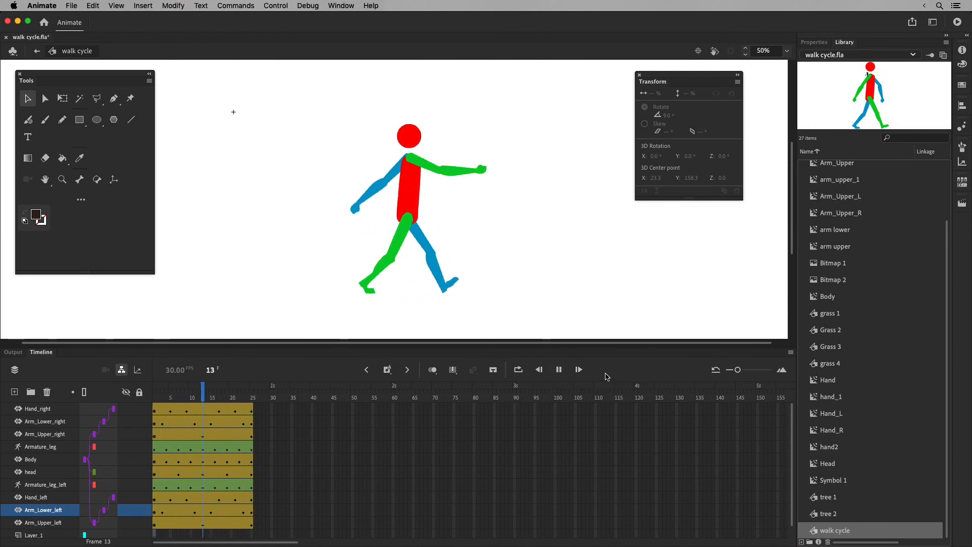
# Step: Turn on looped playback across frames 1 to 25 and play the walk cycle on repeat
pyautogui.click(518, 369)
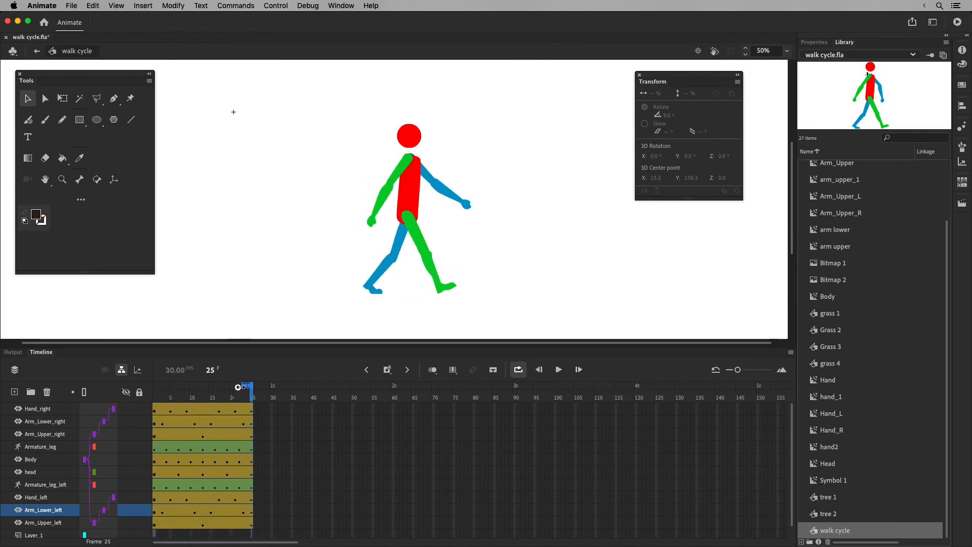
pyautogui.moveTo(238, 387); pyautogui.dragTo(130, 379)
pyautogui.click(557, 371)
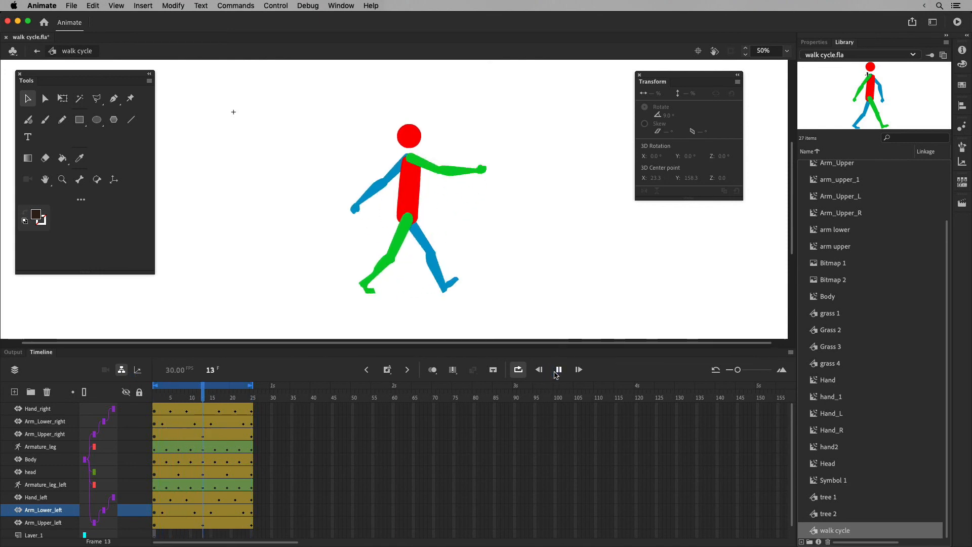
pyautogui.click(558, 369)
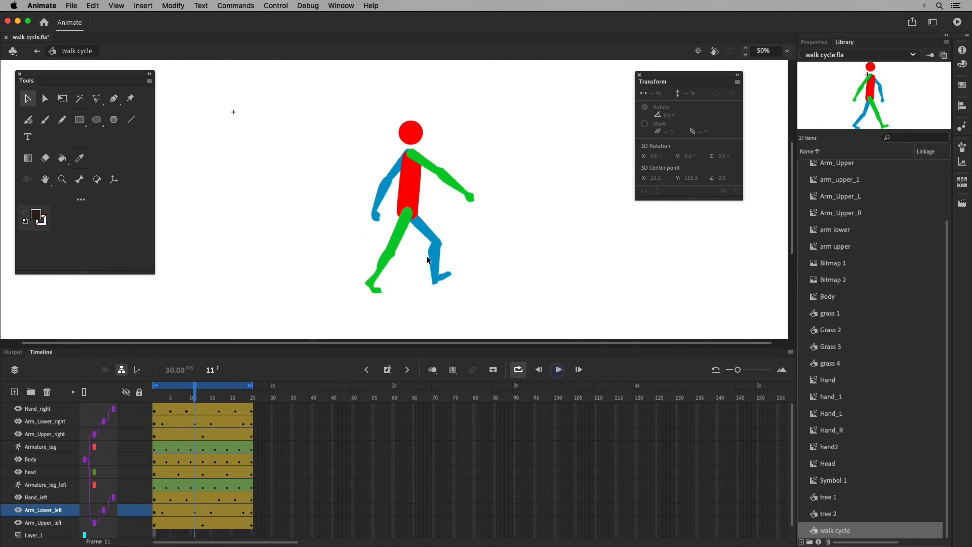
# Step: Compare the pose of Arm_Lower_left at frame 1 with its pose at frame 25
pyautogui.click(383, 197)
pyautogui.moveTo(201, 399); pyautogui.dragTo(153, 403)
pyautogui.click(195, 420)
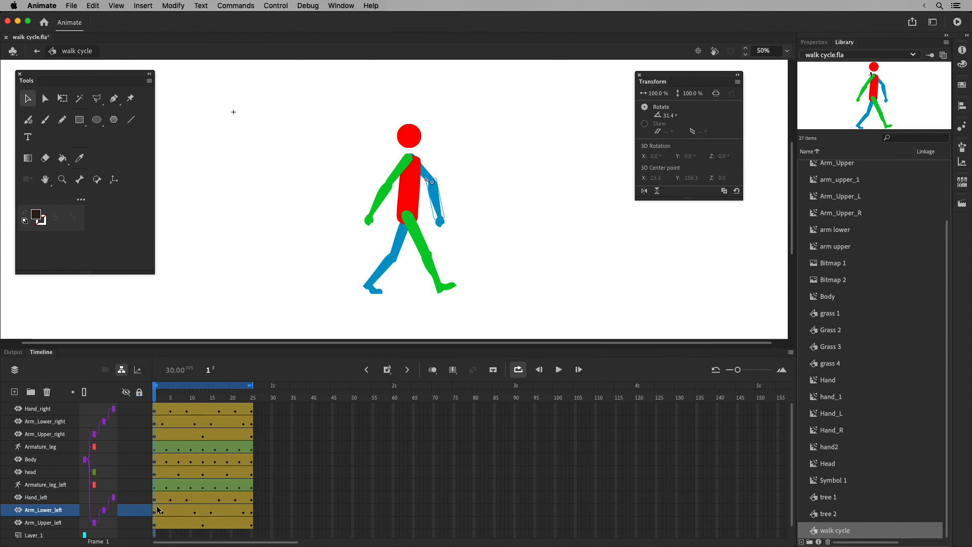
pyautogui.click(251, 398)
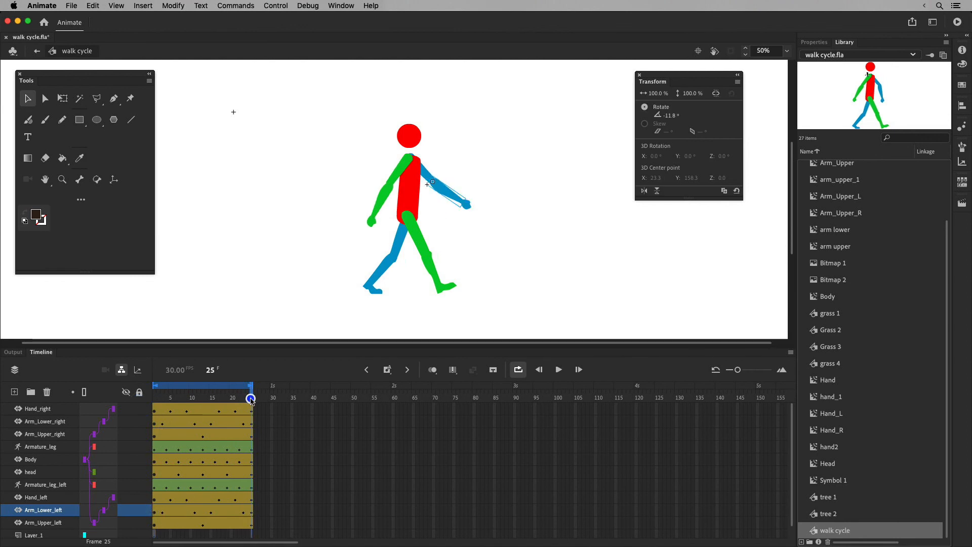
pyautogui.click(155, 512)
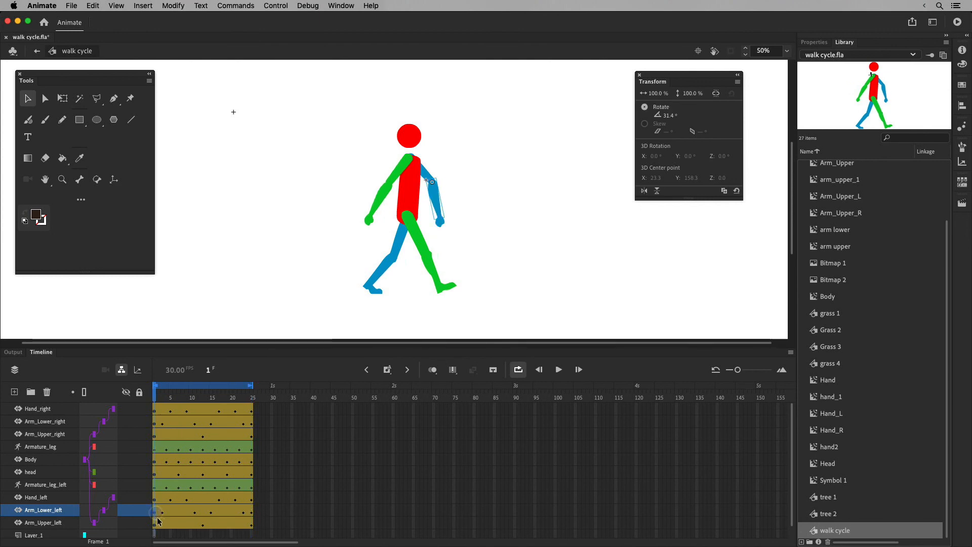
pyautogui.click(250, 397)
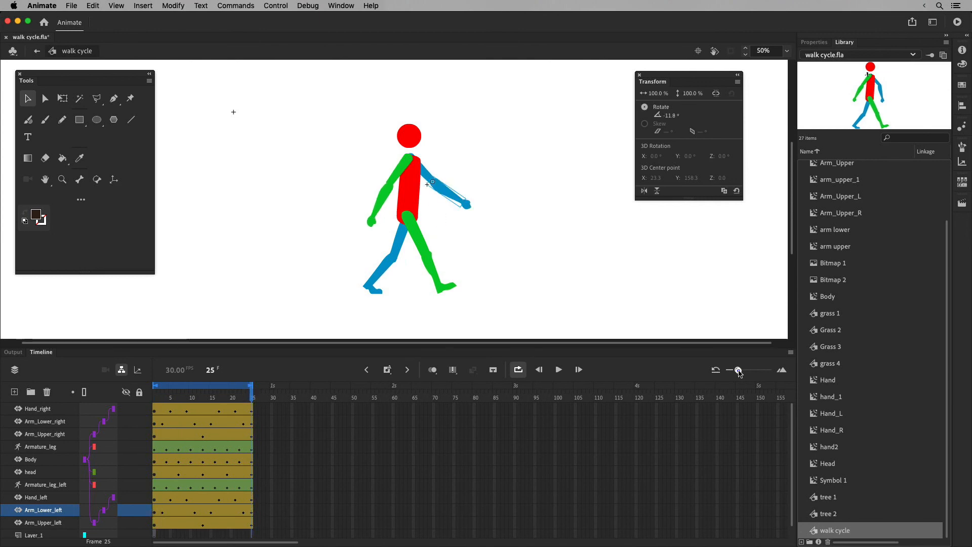
# Step: Copy the frame 25 keyframes of Arm_Lower_left and Hand_left onto frame 1
pyautogui.moveTo(737, 369); pyautogui.dragTo(755, 373)
pyautogui.click(612, 512)
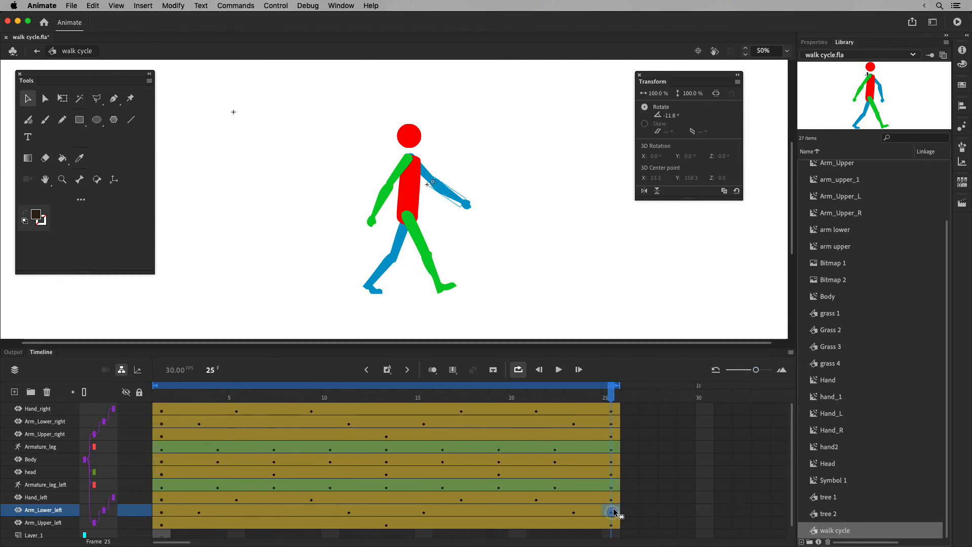
pyautogui.moveTo(612, 514); pyautogui.dragTo(164, 513)
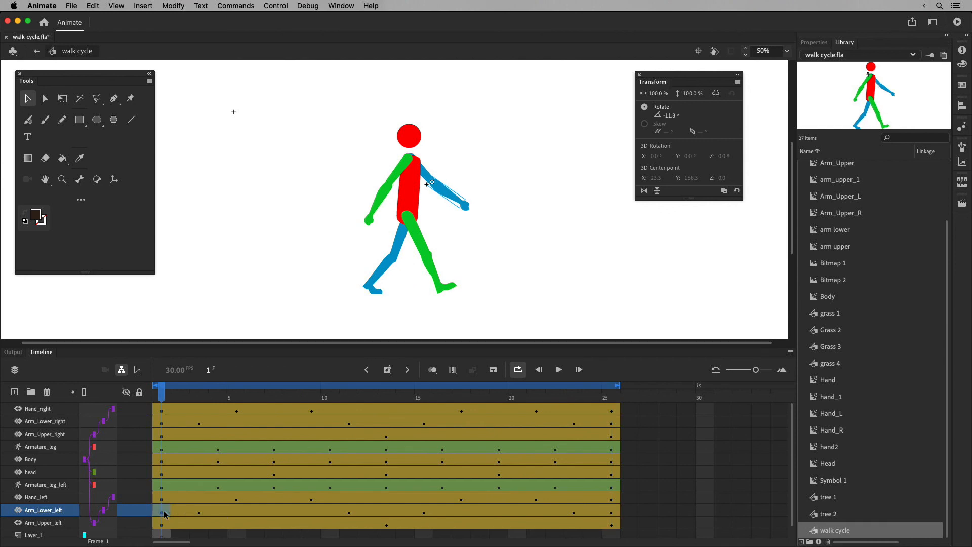
pyautogui.click(612, 497)
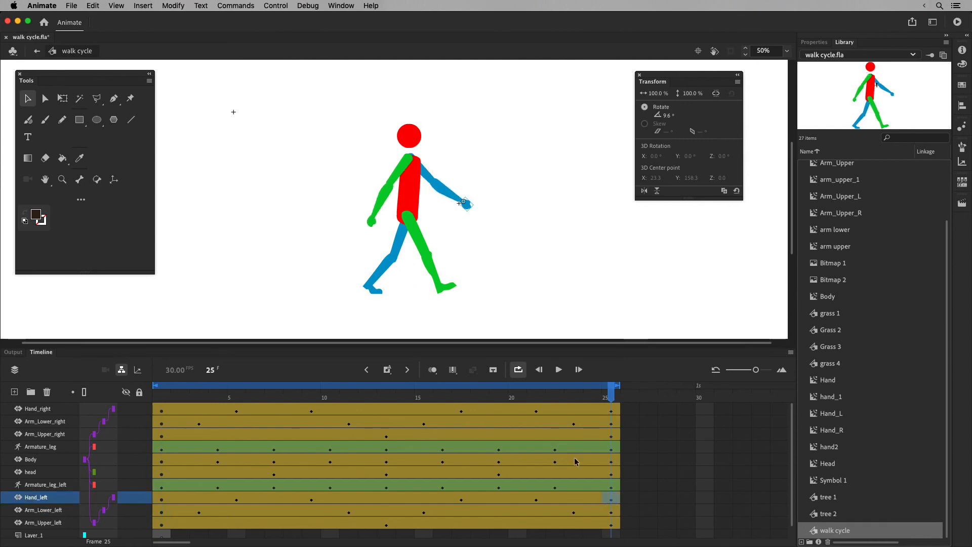
pyautogui.click(161, 498)
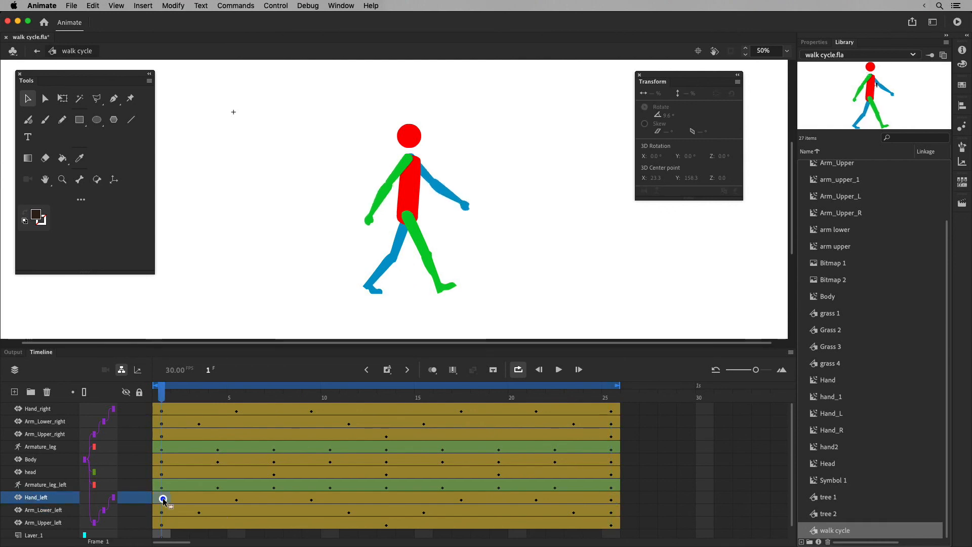
pyautogui.click(612, 499)
pyautogui.moveTo(613, 501); pyautogui.dragTo(162, 499)
# Step: Copy the frame 25 keyframes of Arm_Upper_right, Arm_Lower_right and Hand_right onto frame 1
pyautogui.moveTo(611, 435); pyautogui.dragTo(165, 438)
pyautogui.click(611, 423)
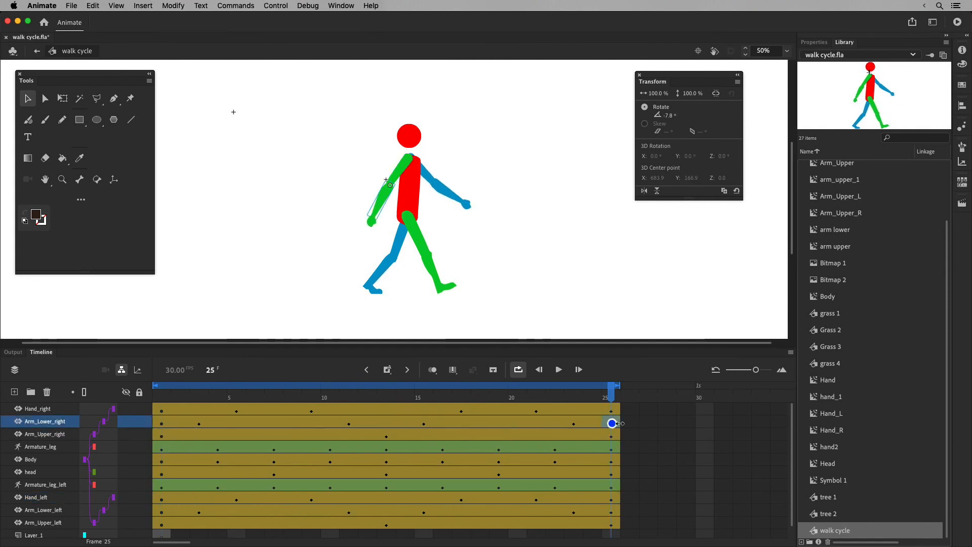
pyautogui.moveTo(611, 423); pyautogui.dragTo(164, 426)
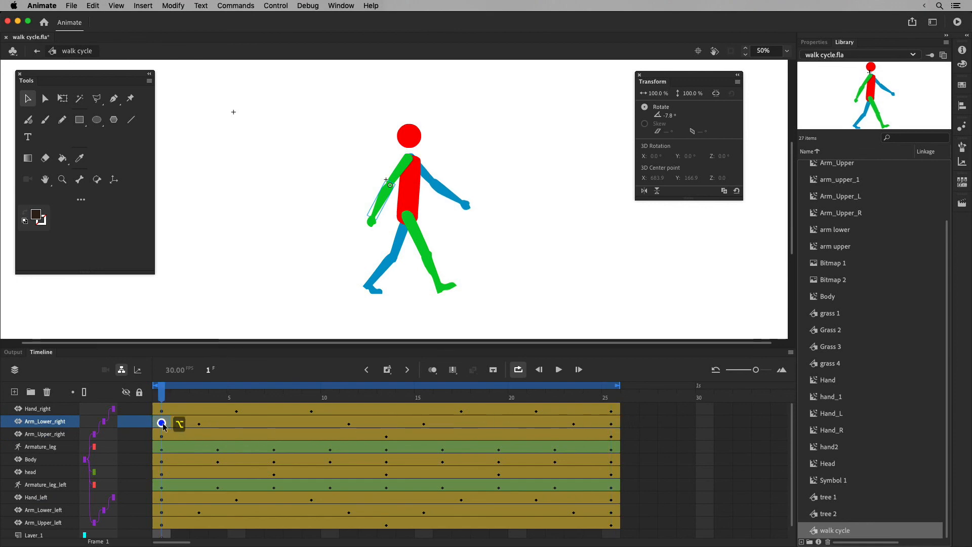
pyautogui.click(610, 411)
pyautogui.moveTo(611, 411); pyautogui.dragTo(161, 411)
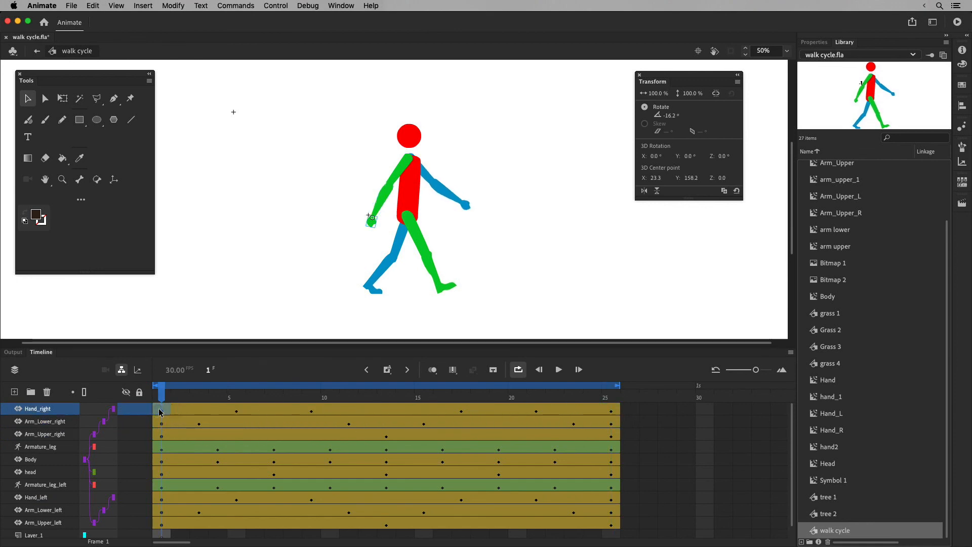
# Step: Play the cycle briefly and compare the character's poses at frames 1 and 25
pyautogui.press('Return')
pyautogui.press('Return')
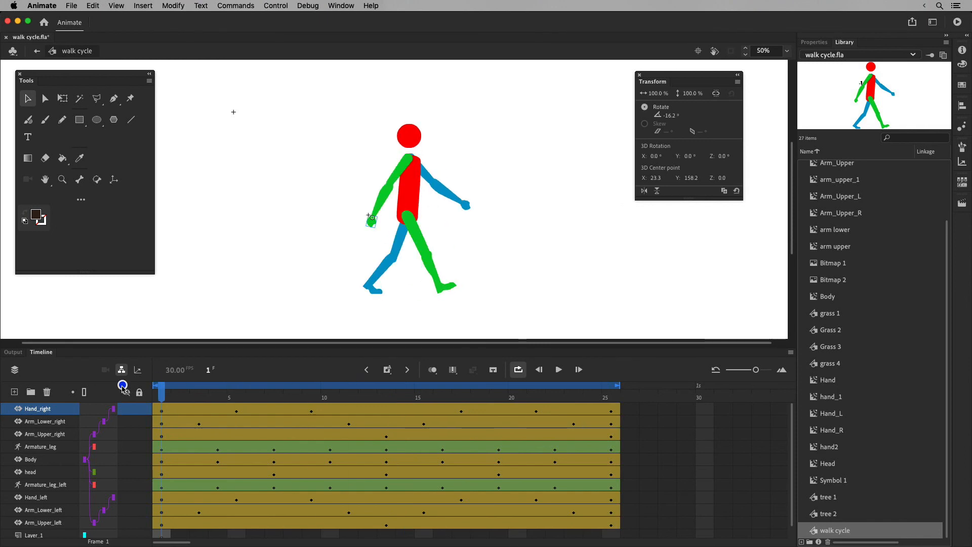
pyautogui.click(611, 397)
pyautogui.click(160, 398)
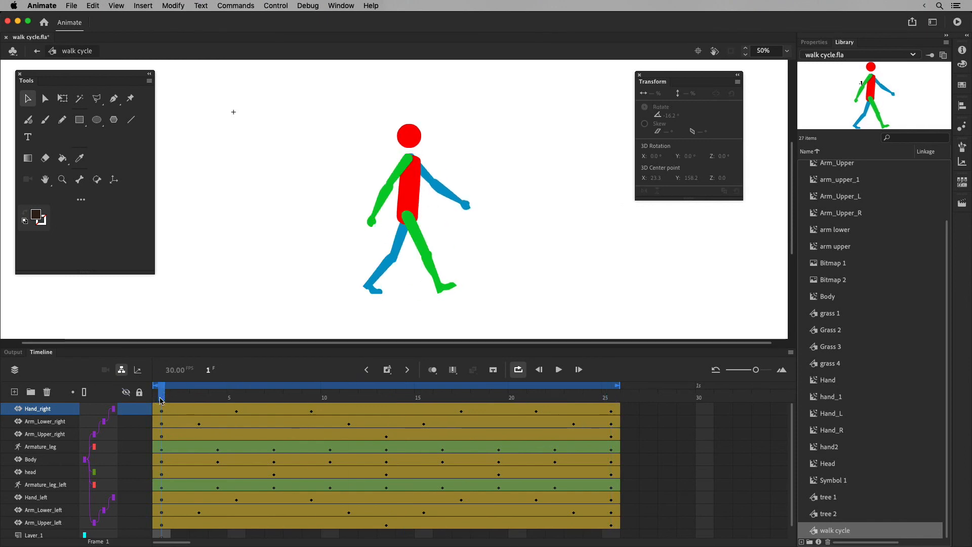
# Step: Copy the frame 1 keyframe of Arm_Upper_left onto frame 25
pyautogui.click(162, 525)
pyautogui.click(611, 525)
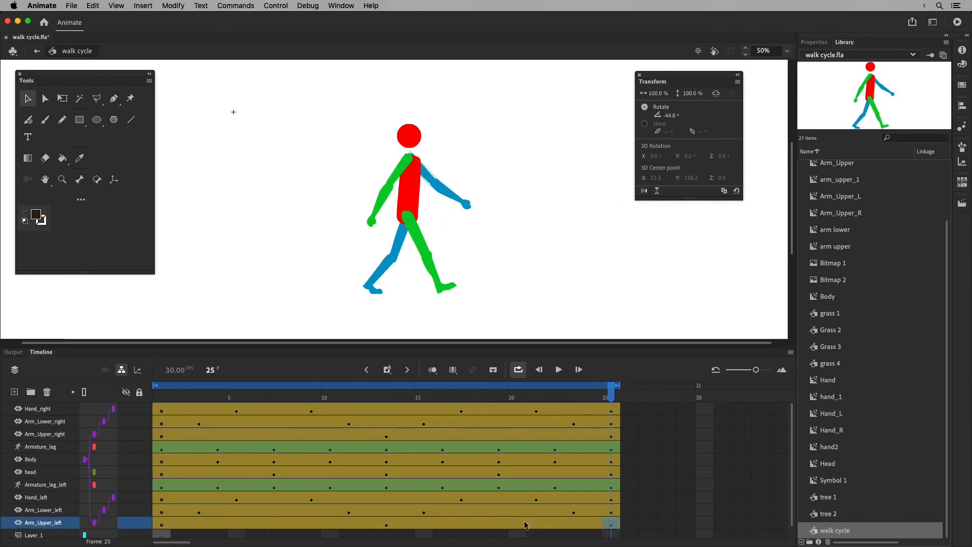
pyautogui.click(161, 525)
pyautogui.keyDown('alt'); pyautogui.moveTo(162, 524); pyautogui.dragTo(612, 520); pyautogui.keyUp('alt')
# Step: Recheck the match between frames 1 and 25 and play the looped walk cycle to judge its continuity
pyautogui.moveTo(610, 393); pyautogui.dragTo(126, 392)
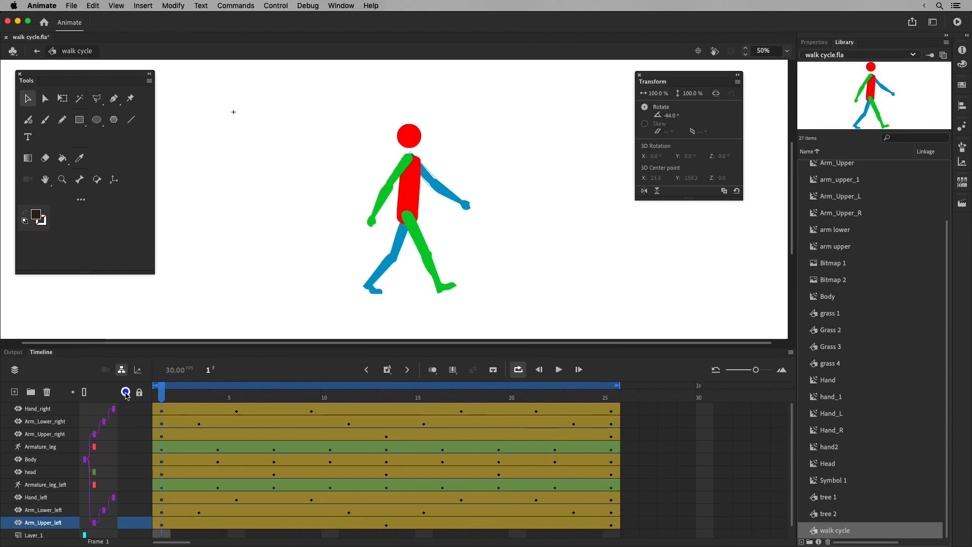
pyautogui.click(611, 394)
pyautogui.click(157, 394)
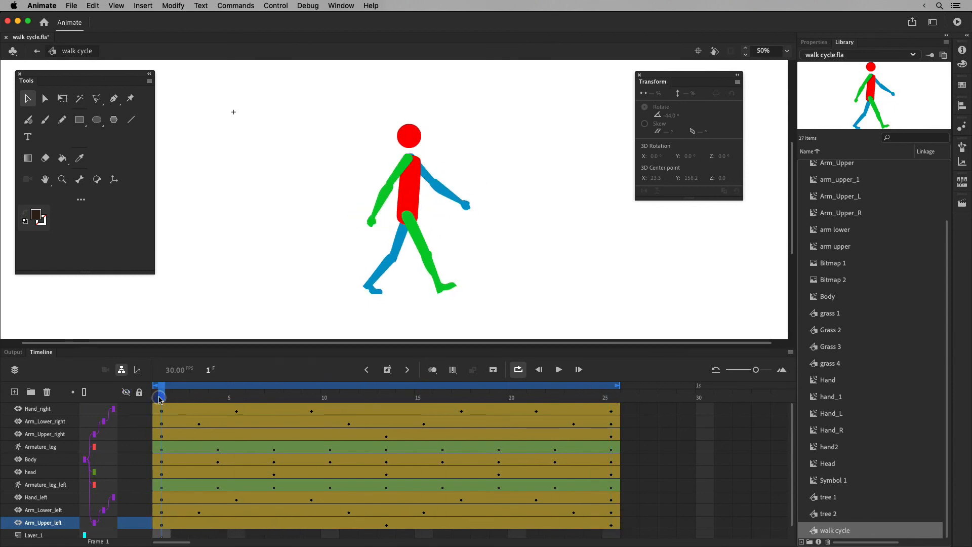
pyautogui.click(609, 392)
pyautogui.click(557, 370)
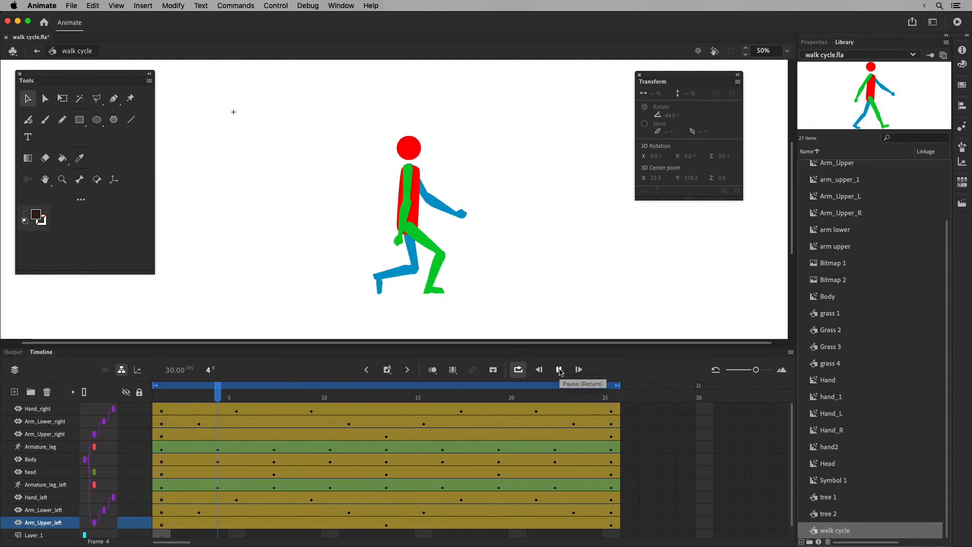
pyautogui.click(560, 370)
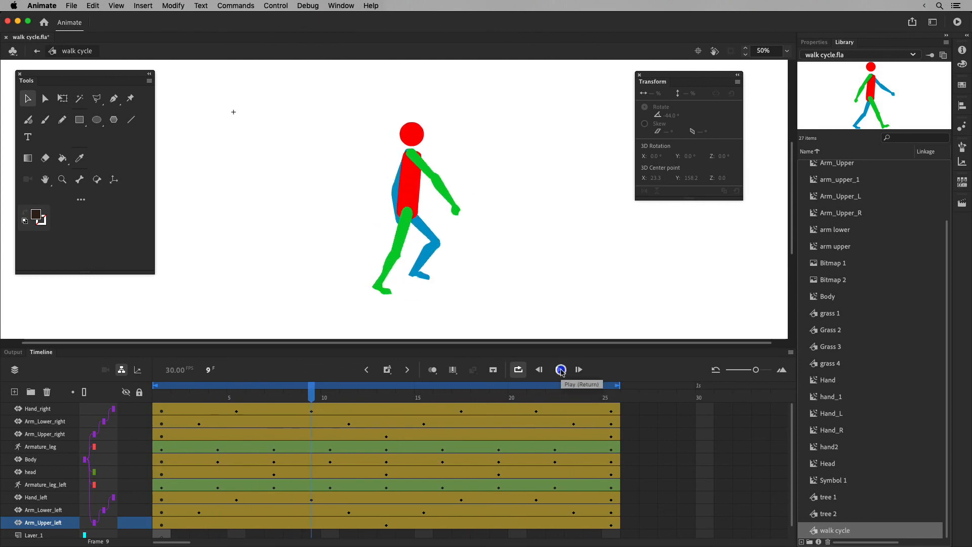
# Step: Leave the walk cycle symbol, open the Scrolling Backgrounds scene and activate the Free Transform tool
pyautogui.click(37, 51)
pyautogui.click(76, 51)
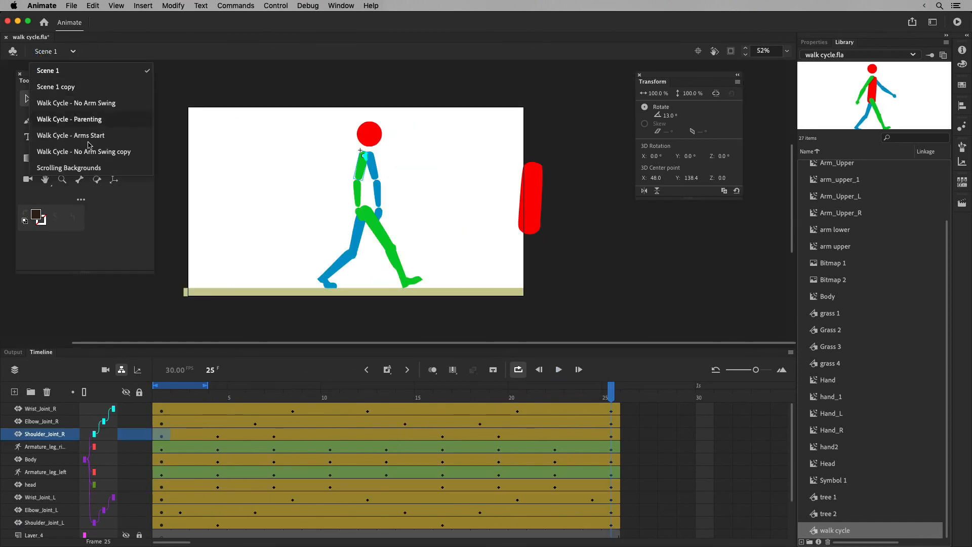
pyautogui.click(107, 169)
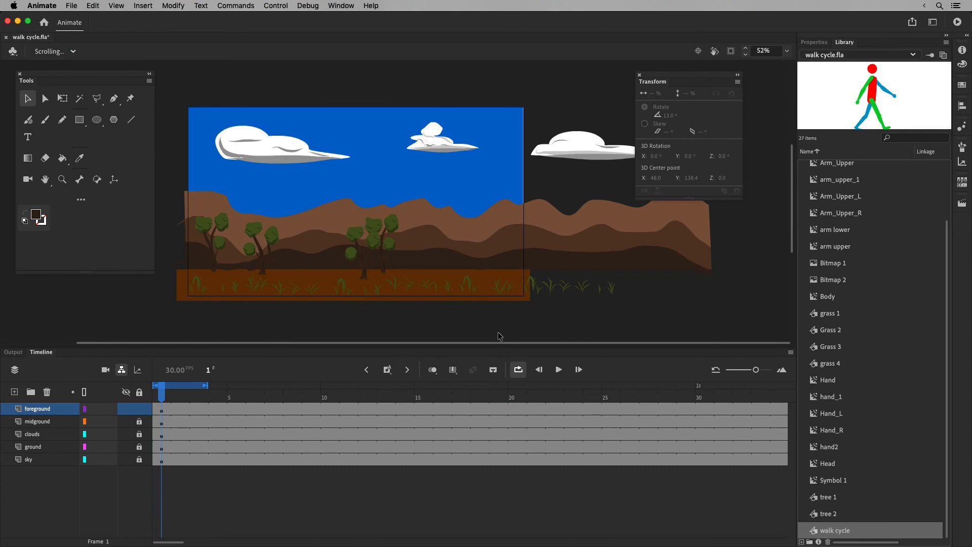
pyautogui.press('q')
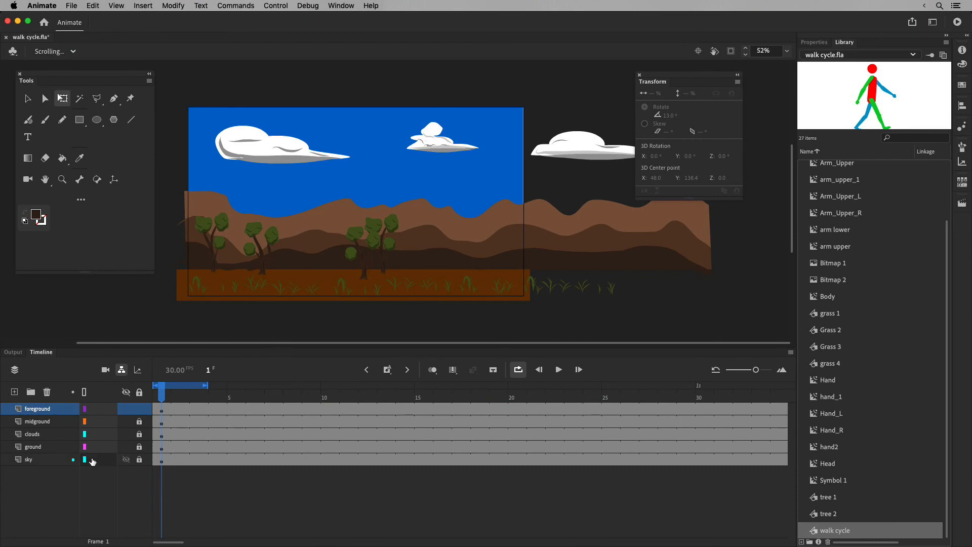
# Step: Add a new layer above the foreground layer and name it walk cycle, accepting the adjusted layer name
pyautogui.click(23, 414)
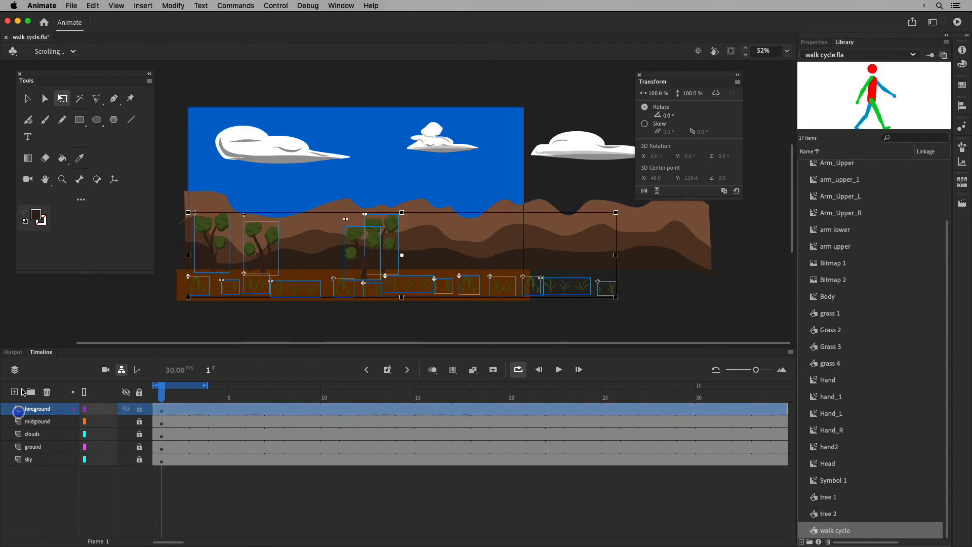
pyautogui.click(15, 391)
pyautogui.doubleClick(42, 409)
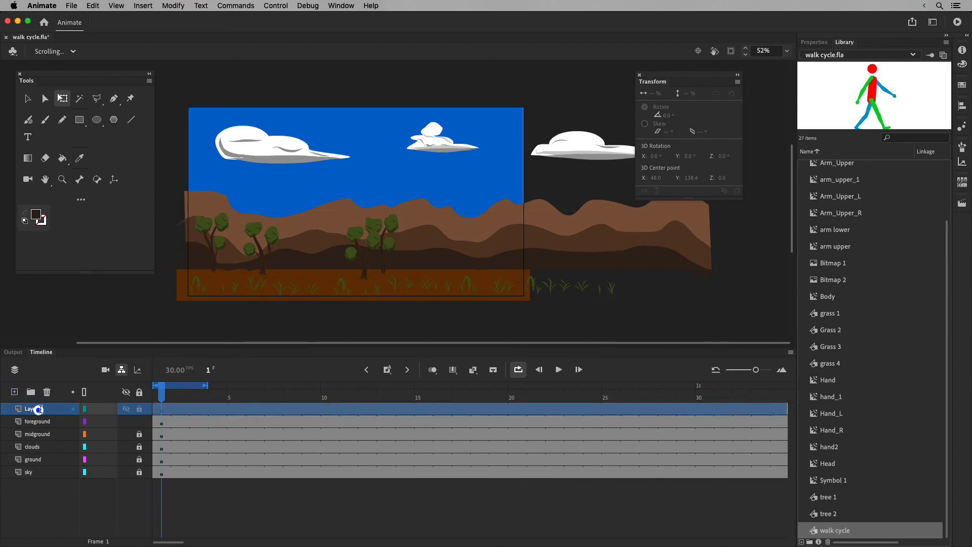
pyautogui.write('walk cycle')
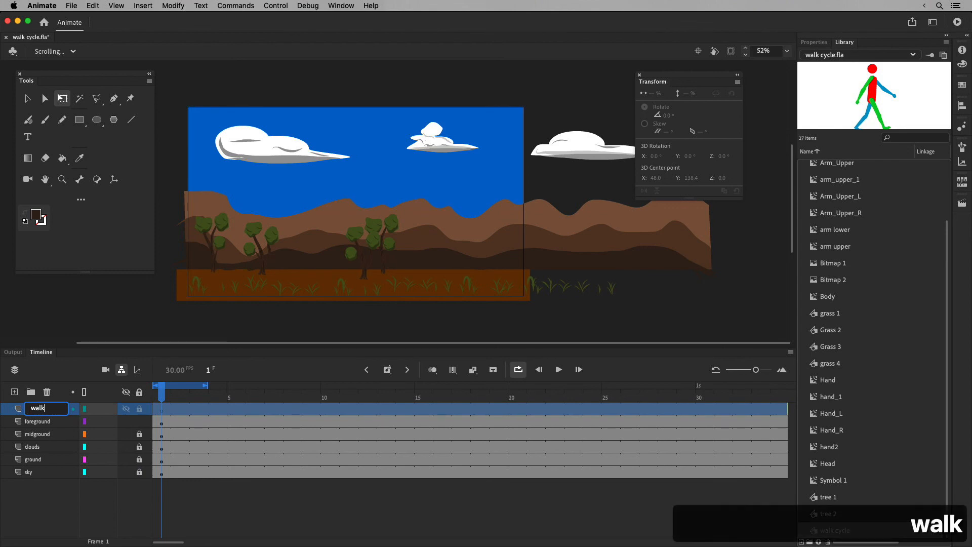
pyautogui.press('Return')
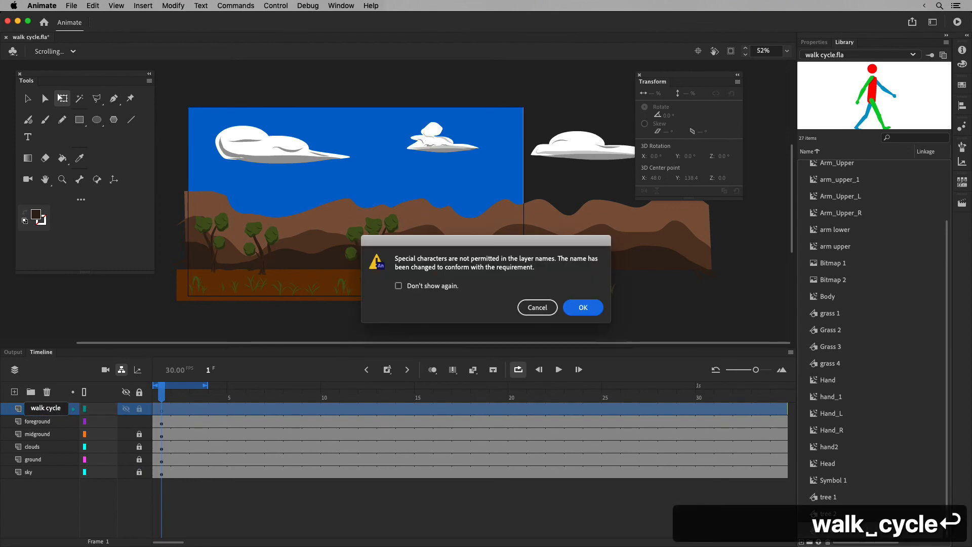
pyautogui.click(589, 310)
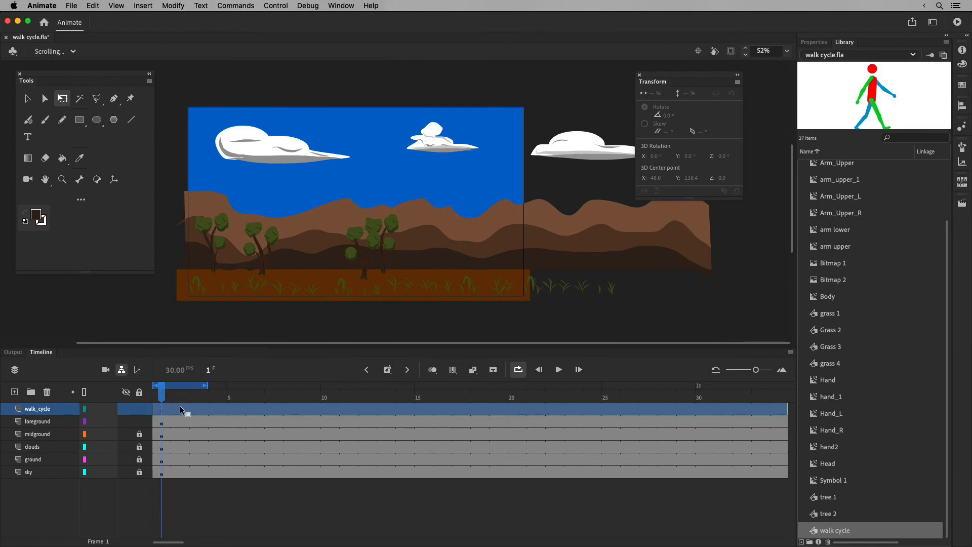
# Step: Place the walk cycle symbol on its new layer, scale it to about 28.8%, and stand it on the ground in front of the paired trees
pyautogui.moveTo(476, 330); pyautogui.dragTo(364, 213)
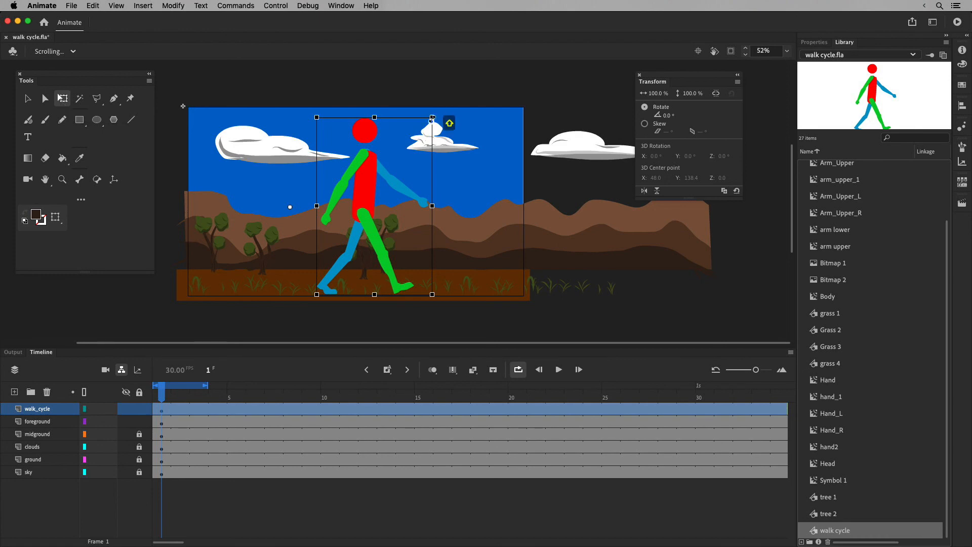
pyautogui.moveTo(430, 126); pyautogui.dragTo(389, 182)
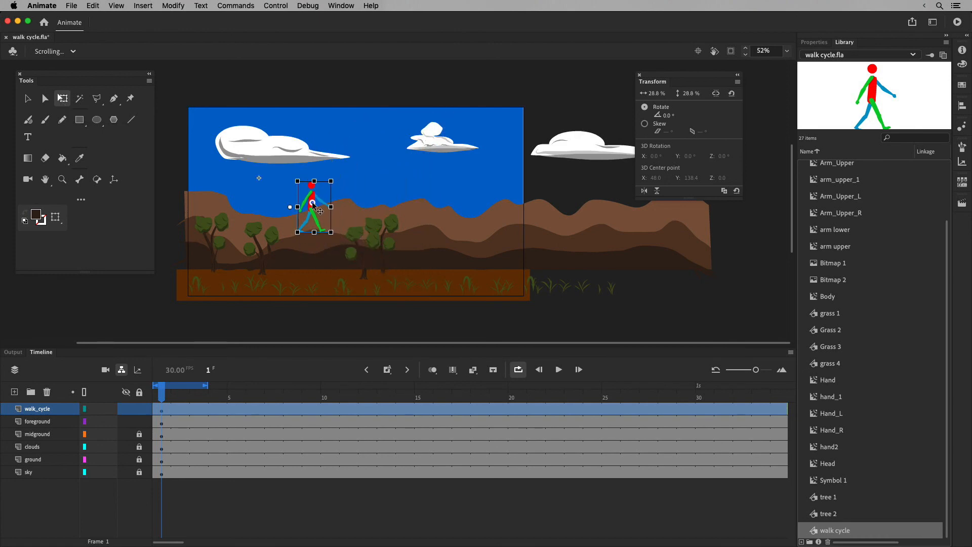
pyautogui.moveTo(312, 204); pyautogui.dragTo(327, 257)
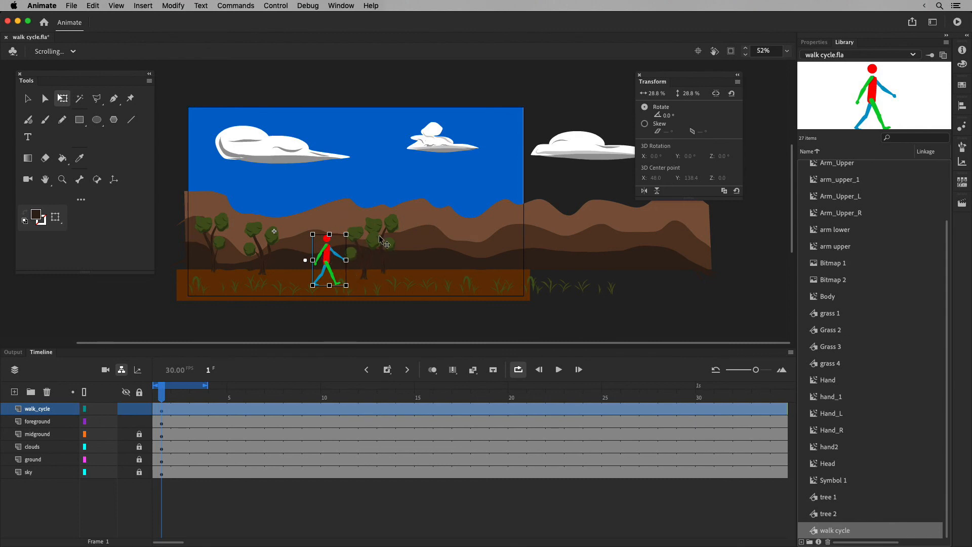
pyautogui.moveTo(325, 257); pyautogui.dragTo(362, 260)
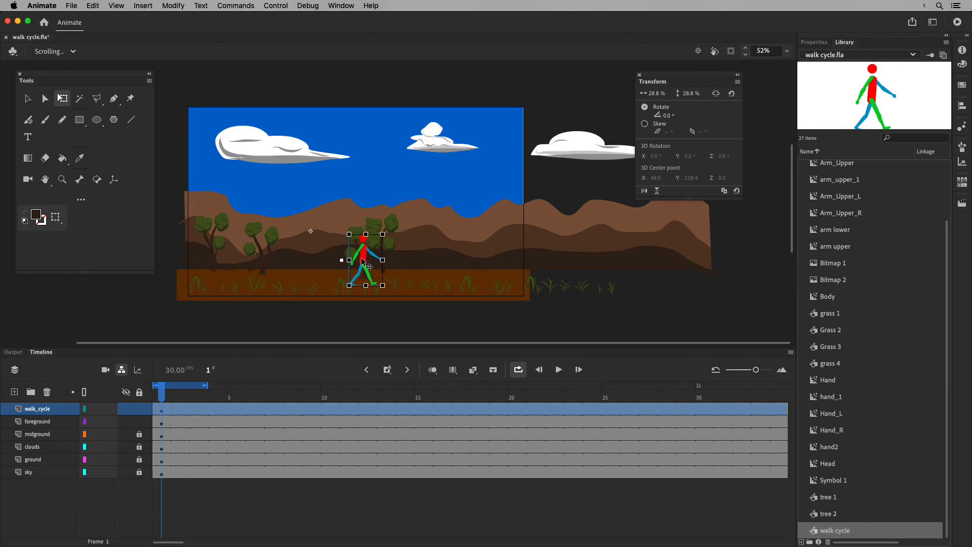
# Step: Fit the stage view to 77% and preview the scene with content outside the stage clipped, restoring the unclipped view
pyautogui.click(786, 51)
pyautogui.click(828, 64)
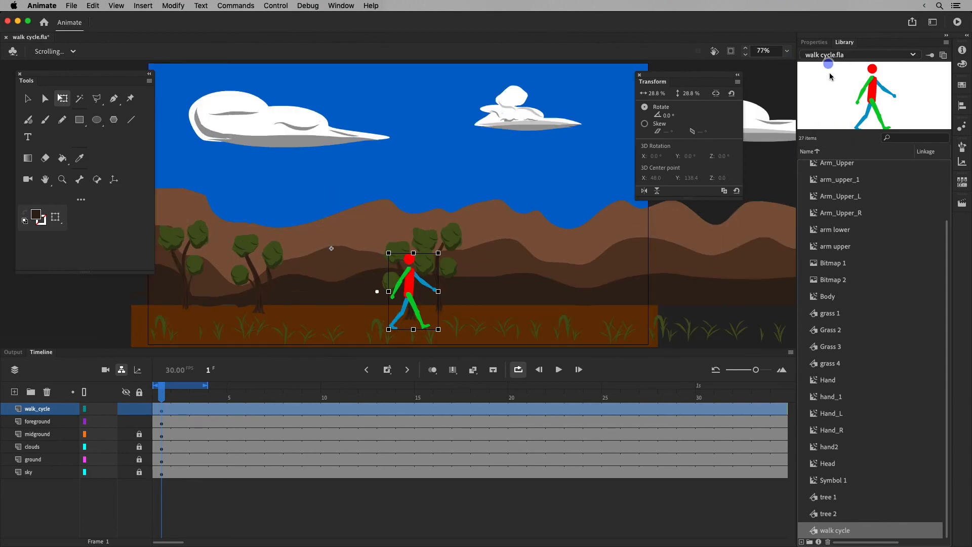
pyautogui.click(730, 51)
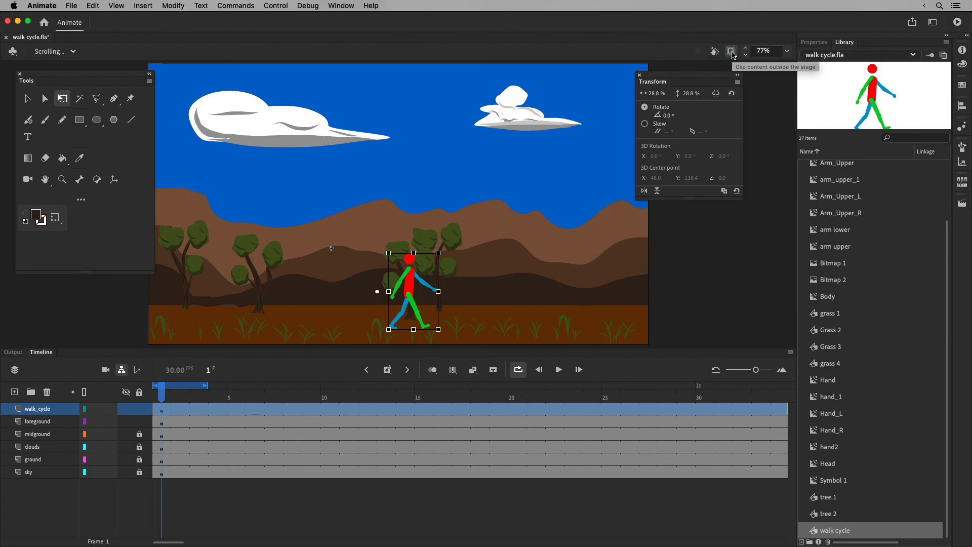
pyautogui.click(690, 302)
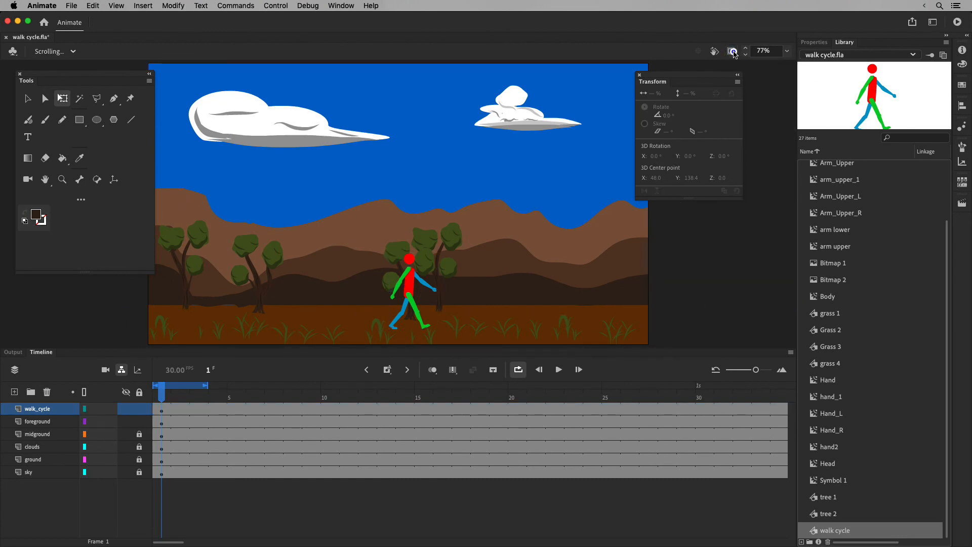
pyautogui.click(730, 52)
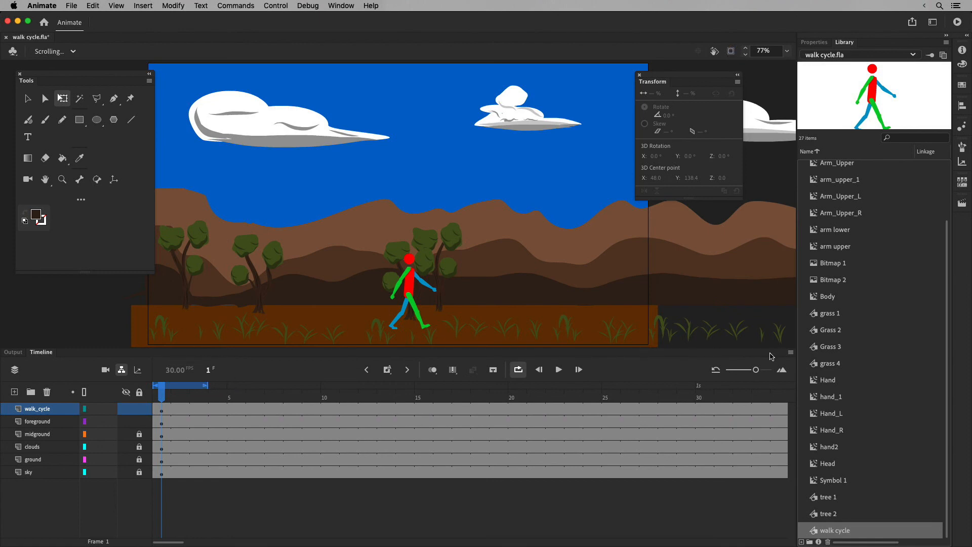
# Step: Turn off loop playback and compress the timeline scale to show all 150 frames of the scene
pyautogui.click(518, 369)
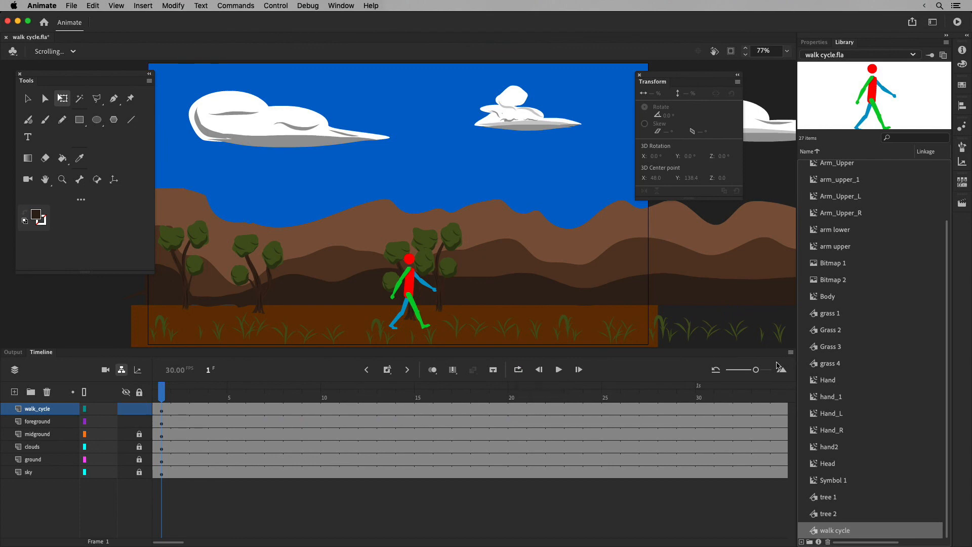
pyautogui.moveTo(756, 370); pyautogui.dragTo(734, 371)
pyautogui.click(681, 398)
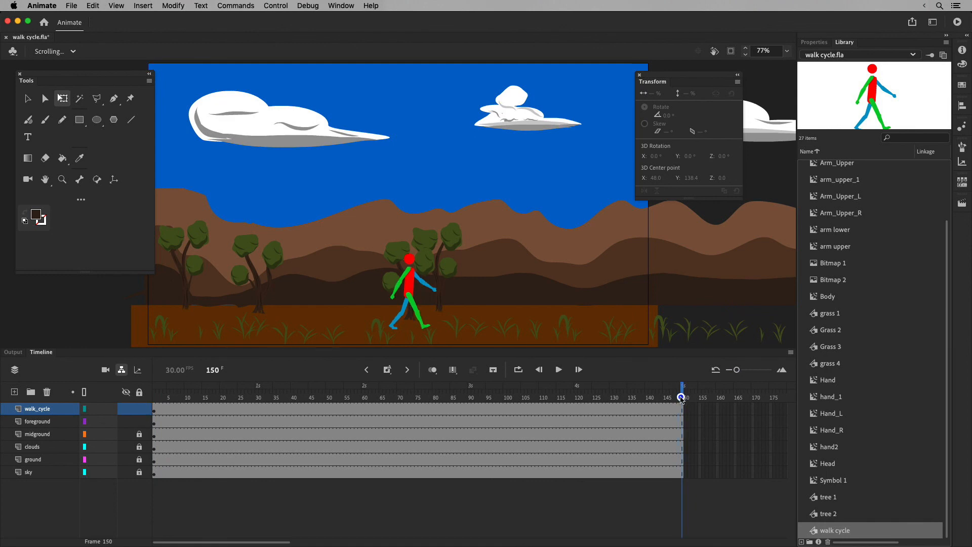
# Step: Play and scrub the scene from frame 1 to check how the walk cycle repeats across the timeline
pyautogui.moveTo(169, 398); pyautogui.dragTo(148, 396)
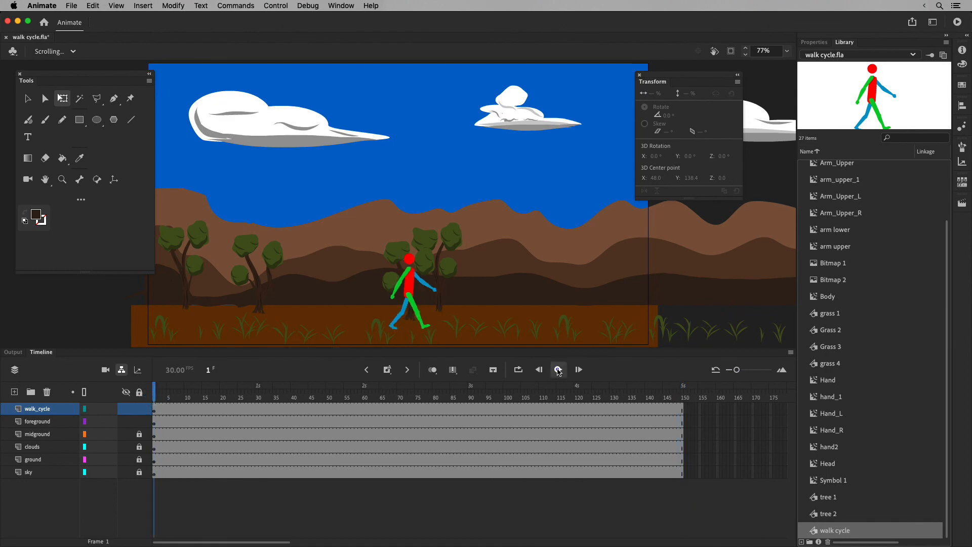
pyautogui.click(557, 370)
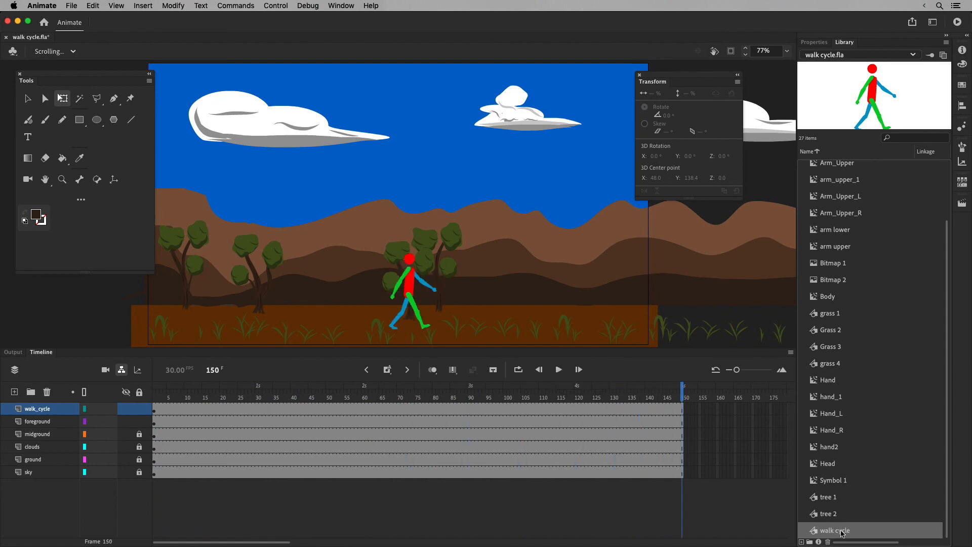
pyautogui.moveTo(681, 394); pyautogui.dragTo(149, 390)
pyautogui.moveTo(158, 400)
pyautogui.mouseDown()
pyautogui.moveTo(684, 396)
pyautogui.moveTo(144, 392)
pyautogui.mouseUp()
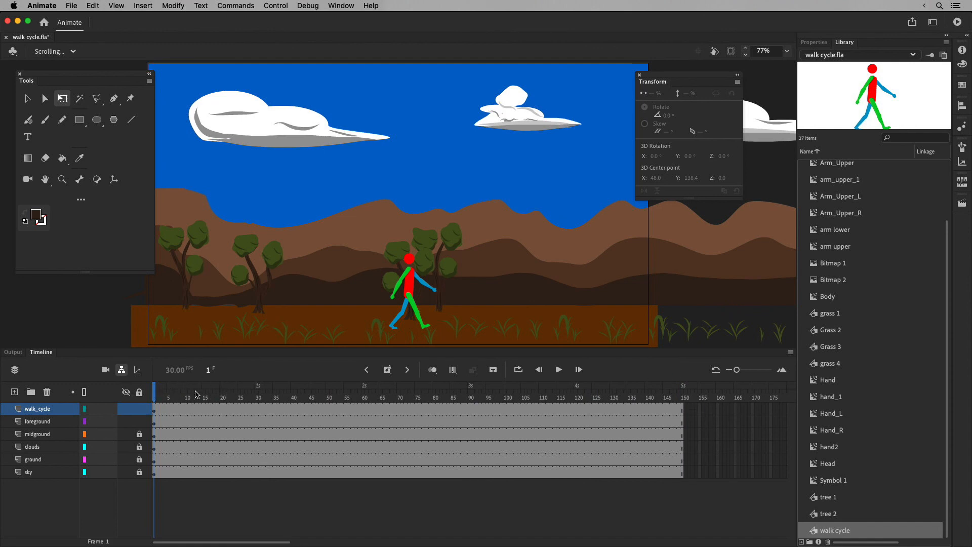
pyautogui.click(243, 398)
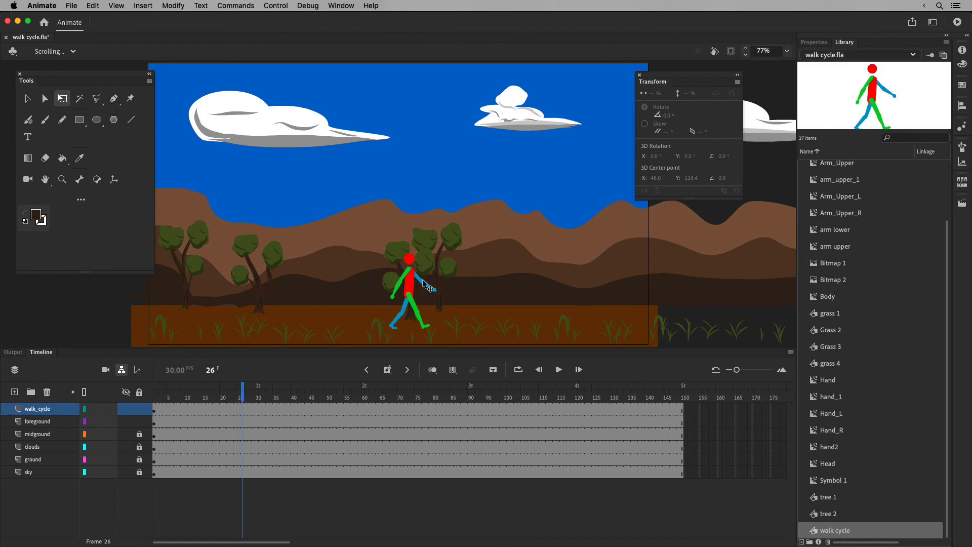
pyautogui.click(329, 396)
pyautogui.moveTo(155, 397)
pyautogui.mouseDown()
pyautogui.moveTo(673, 398)
pyautogui.moveTo(147, 395)
pyautogui.mouseUp()
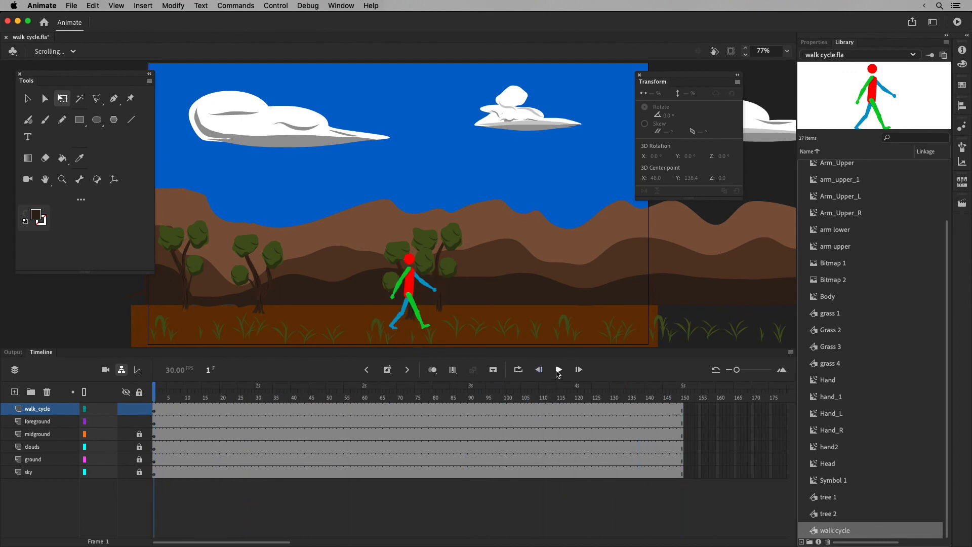
pyautogui.click(558, 370)
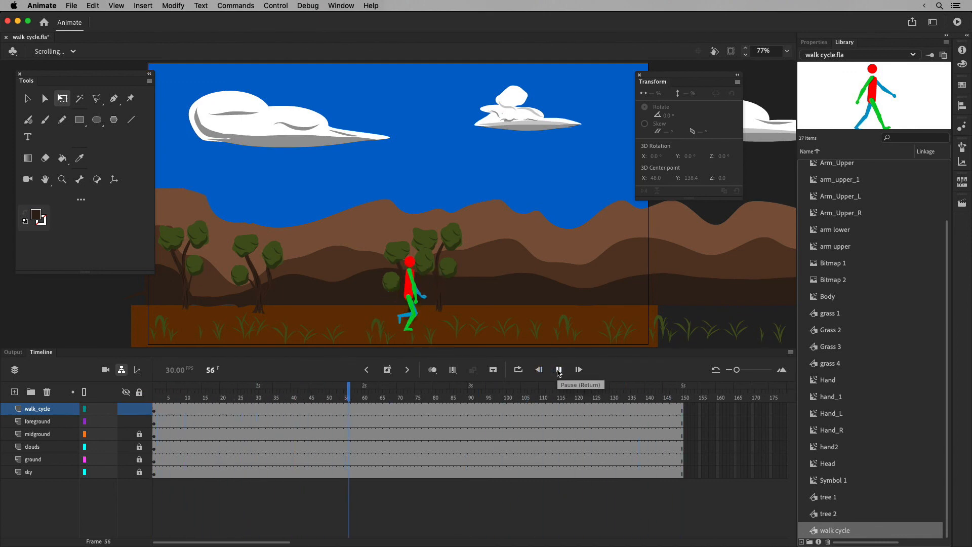
pyautogui.click(559, 370)
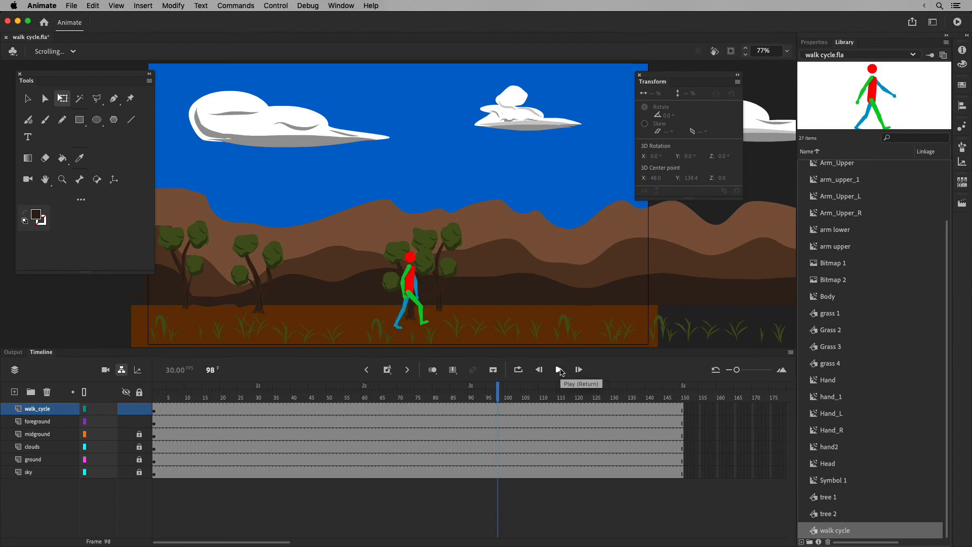
# Step: Add a tree 2 instance across the stage's right edge on the foreground layer, and create a motion tween, converting the layer's objects to a symbol
pyautogui.click(155, 423)
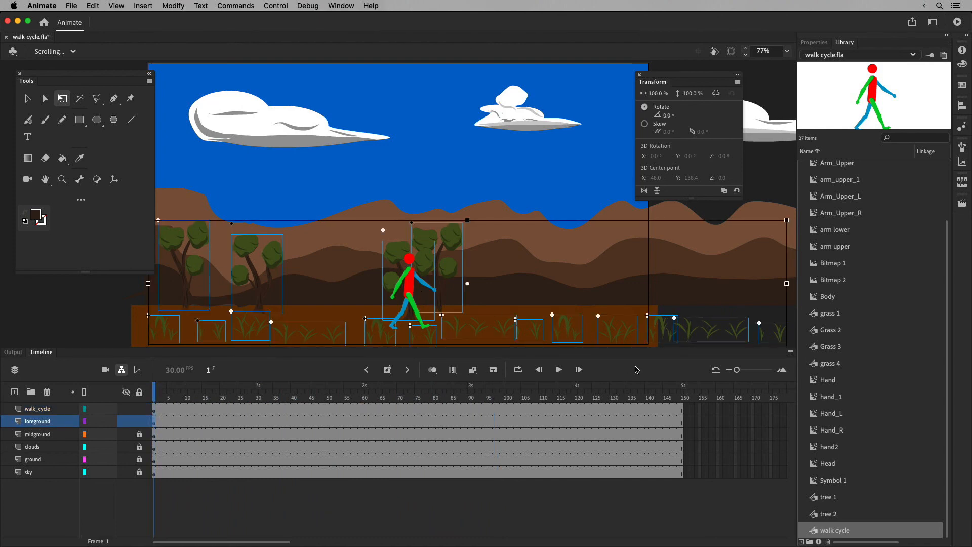
pyautogui.moveTo(823, 513); pyautogui.dragTo(655, 273)
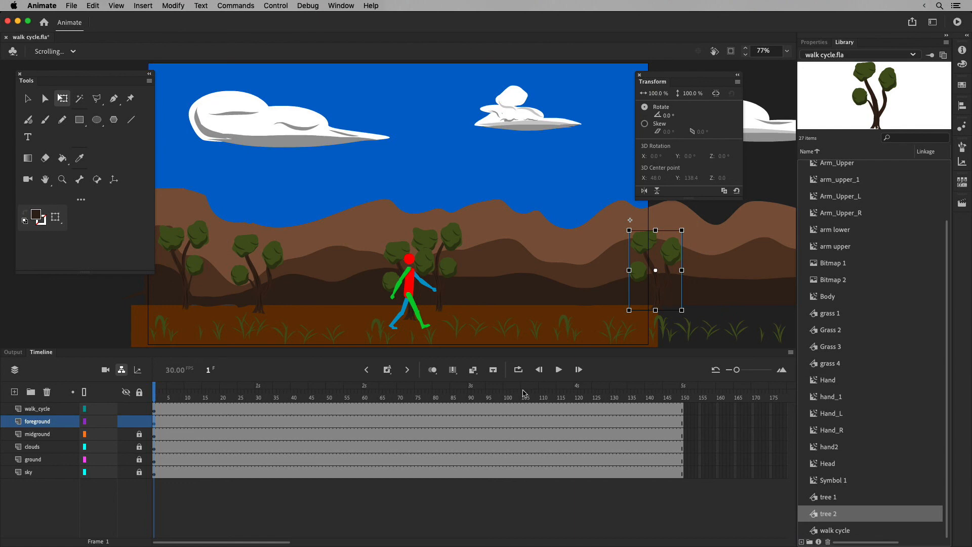
pyautogui.rightClick(162, 423)
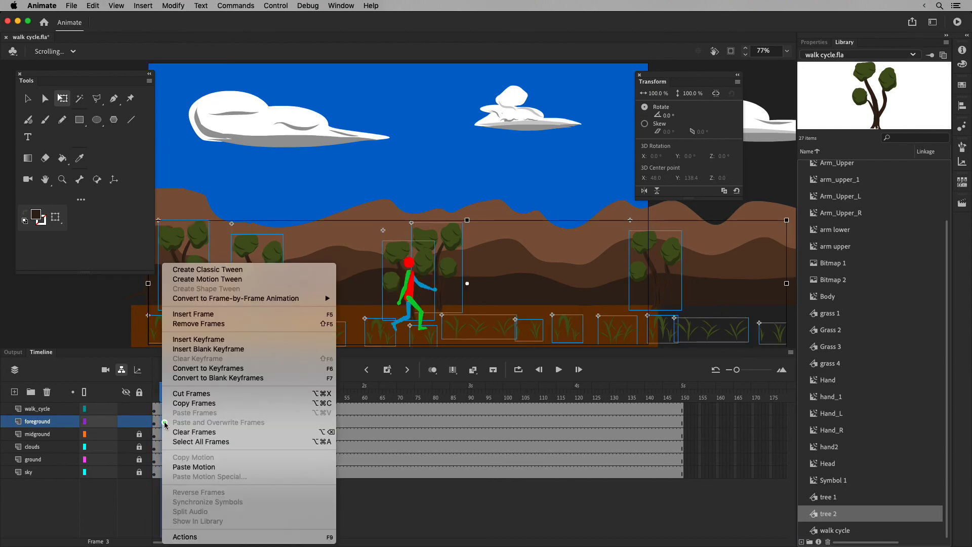
pyautogui.click(249, 278)
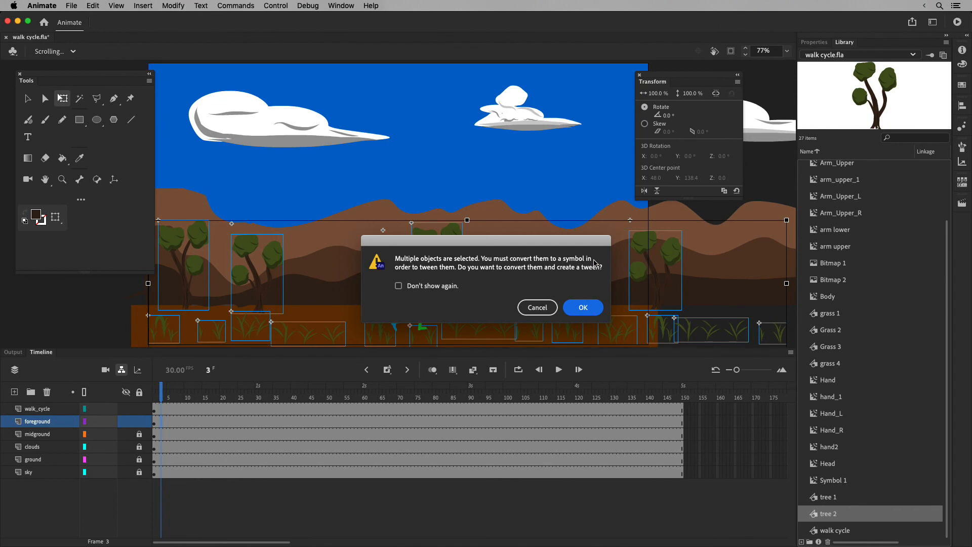
pyautogui.click(585, 305)
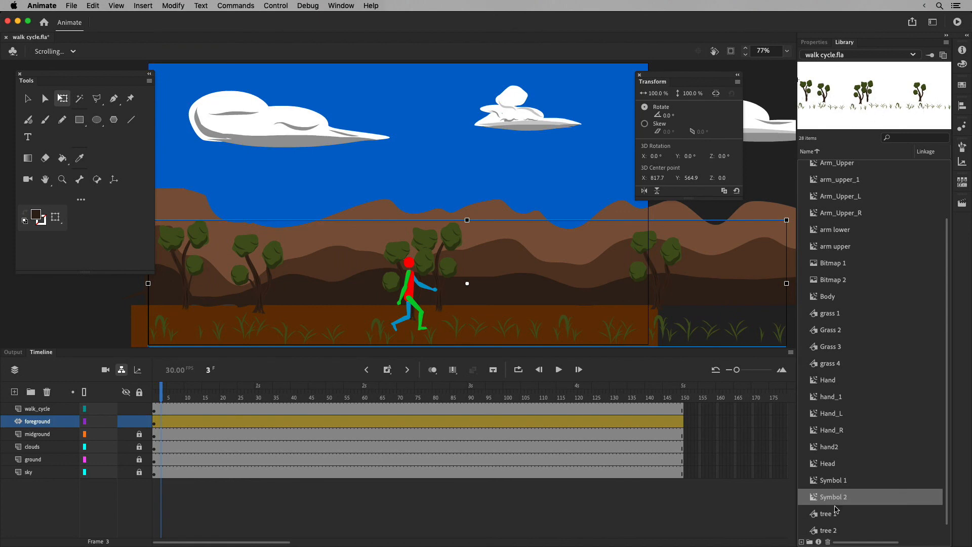
# Step: At frame 150, shift the tweened foreground symbol left to a centre point of about X 283, and return to frame 1 to review the movement
pyautogui.click(155, 398)
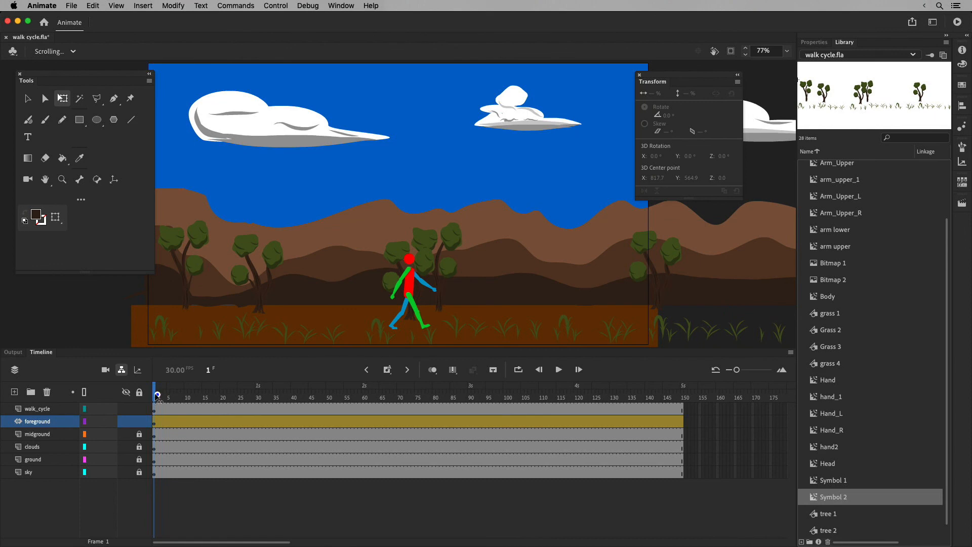
pyautogui.moveTo(157, 396); pyautogui.dragTo(682, 385)
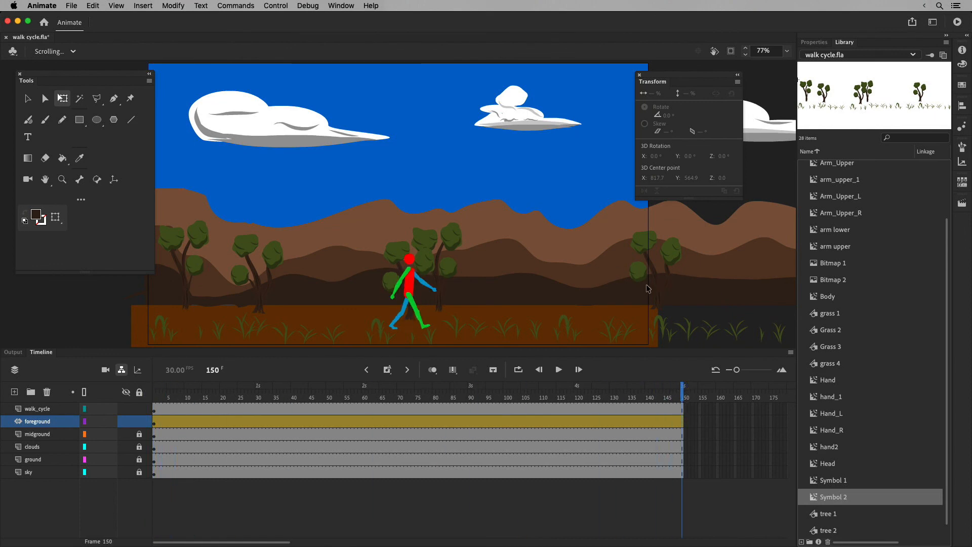
pyautogui.click(664, 285)
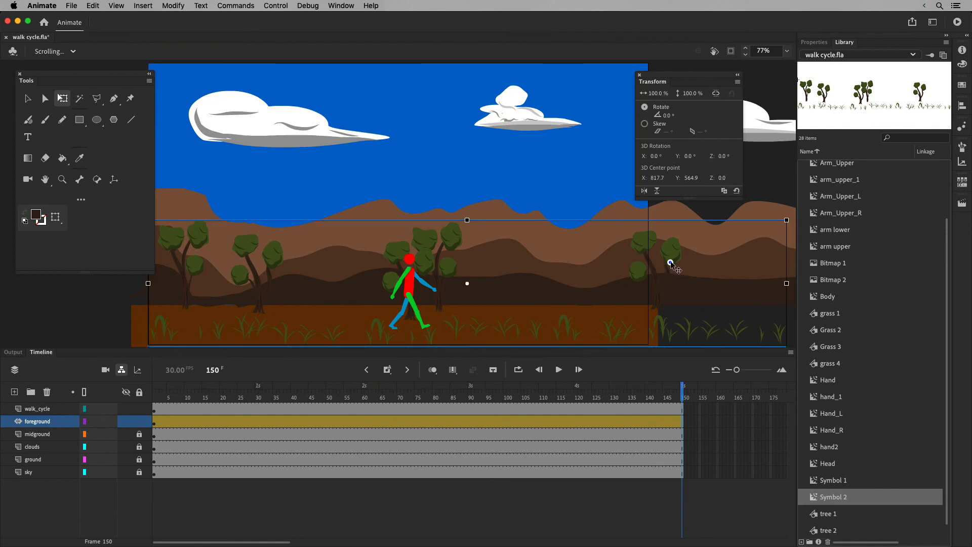
pyautogui.moveTo(670, 262); pyautogui.dragTo(522, 248)
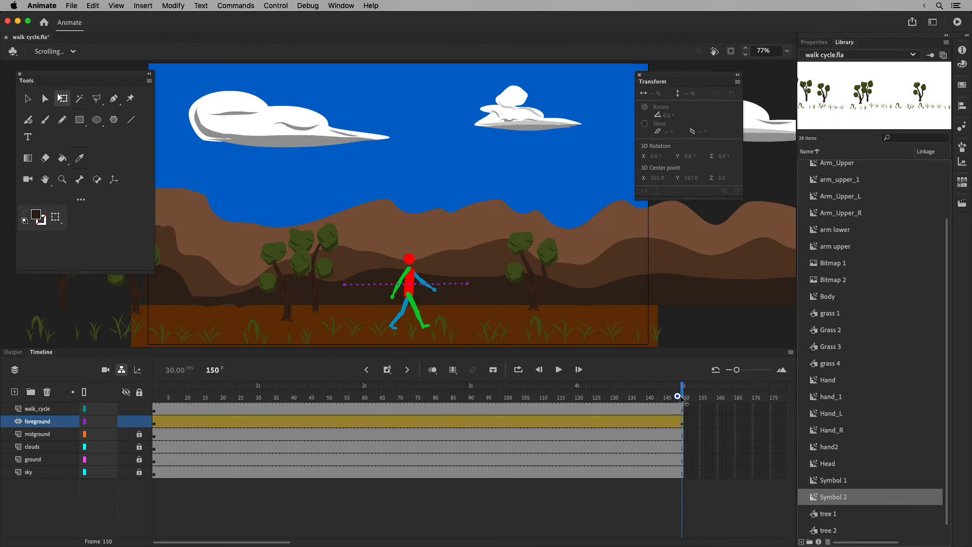
pyautogui.moveTo(681, 397); pyautogui.dragTo(694, 414)
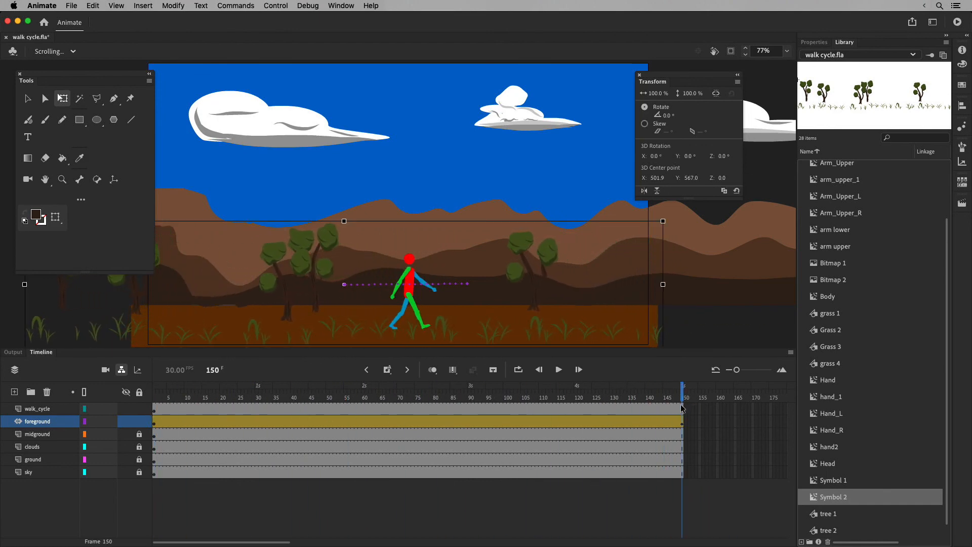
pyautogui.moveTo(537, 284); pyautogui.dragTo(449, 292)
pyautogui.moveTo(681, 399)
pyautogui.mouseDown()
pyautogui.moveTo(206, 404)
pyautogui.moveTo(681, 396)
pyautogui.mouseUp()
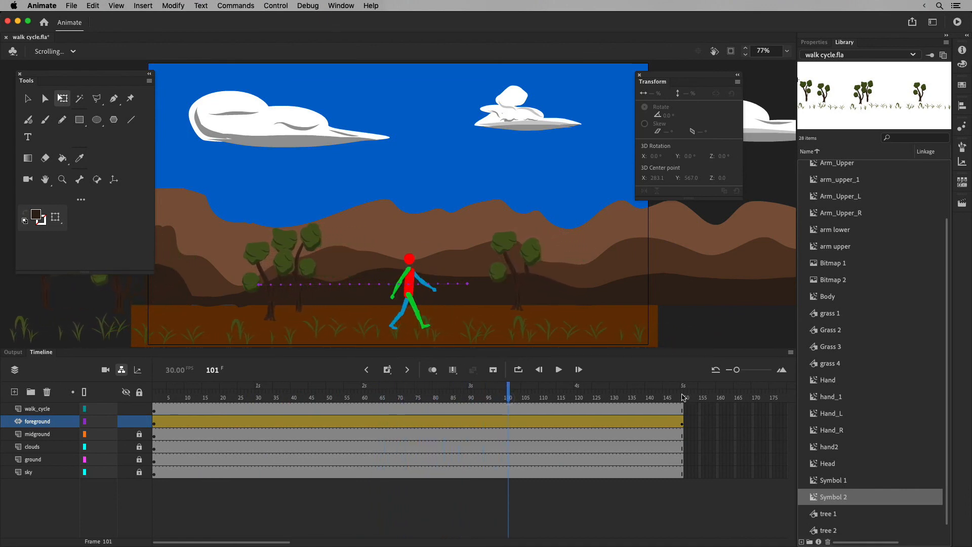
pyautogui.click(499, 330)
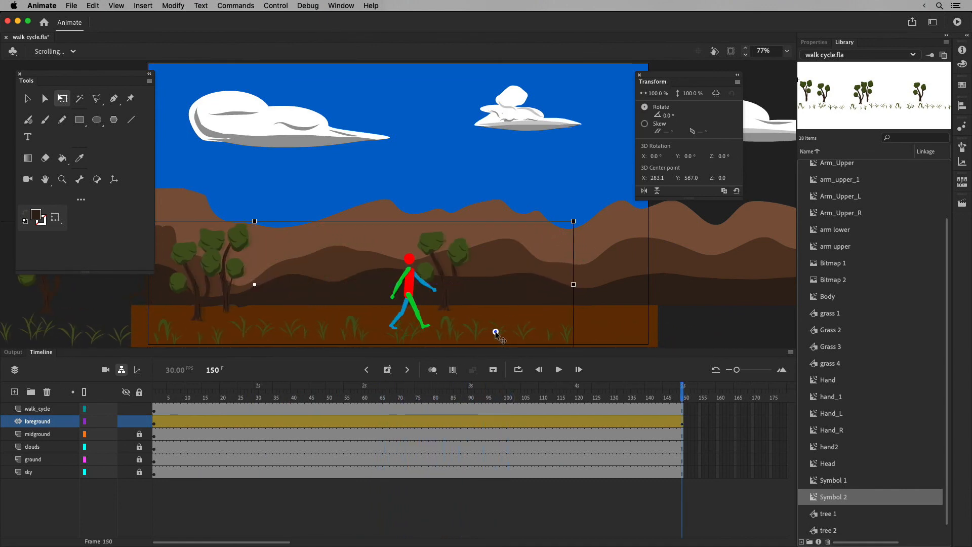
pyautogui.moveTo(557, 402); pyautogui.dragTo(155, 405)
pyautogui.click(110, 421)
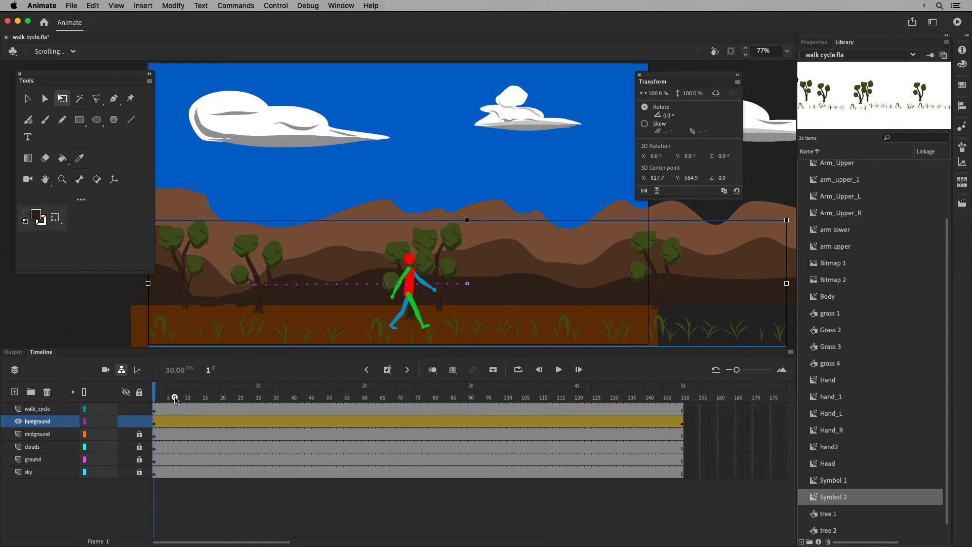
# Step: At frame 10, shift the tweened foreground symbol left to a centre point of about X 780
pyautogui.moveTo(175, 400)
pyautogui.mouseDown()
pyautogui.moveTo(213, 398)
pyautogui.moveTo(165, 393)
pyautogui.moveTo(254, 393)
pyautogui.moveTo(188, 391)
pyautogui.mouseUp()
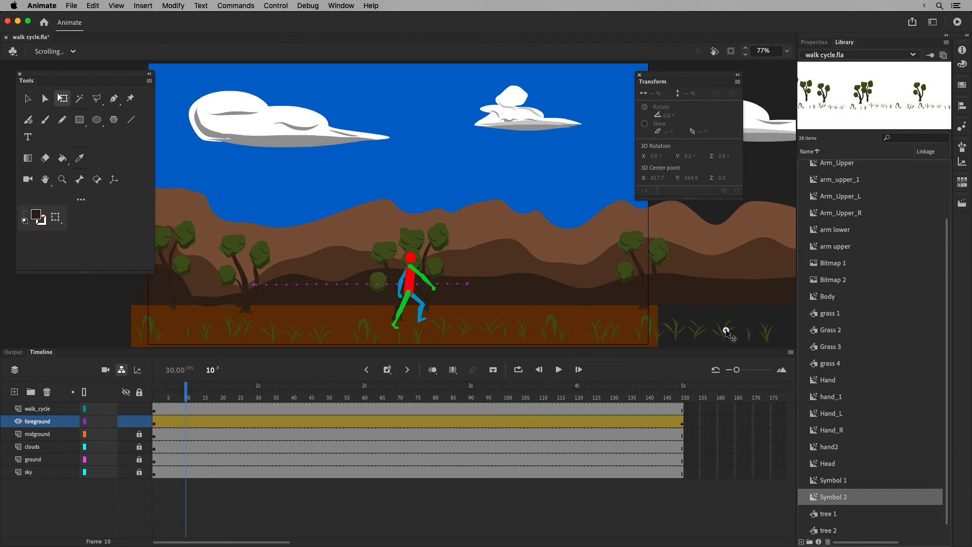
pyautogui.click(725, 332)
pyautogui.moveTo(725, 331); pyautogui.dragTo(722, 332)
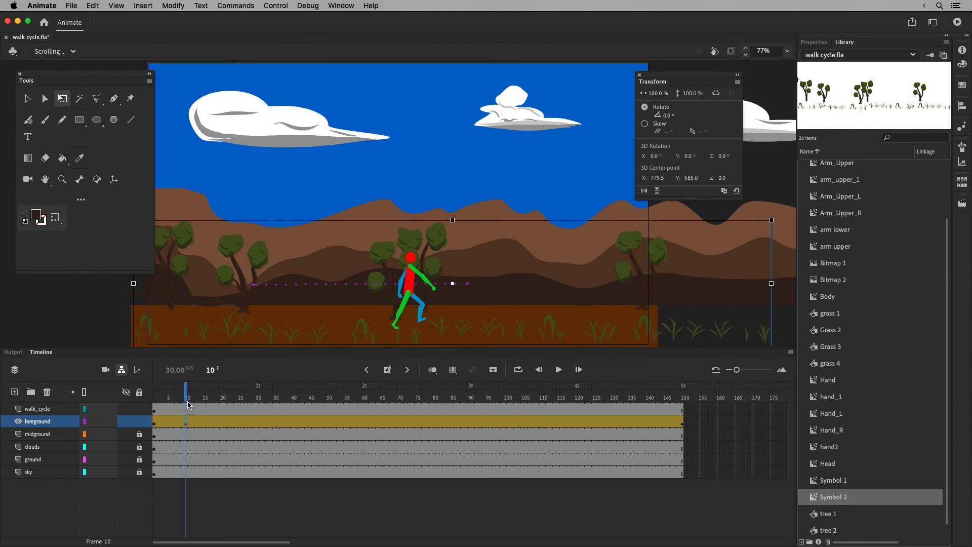
# Step: At frame 25, shift the foreground symbol left to a centre point of about X 702, and scrub to frame 150 to review the movement
pyautogui.moveTo(188, 403); pyautogui.dragTo(240, 402)
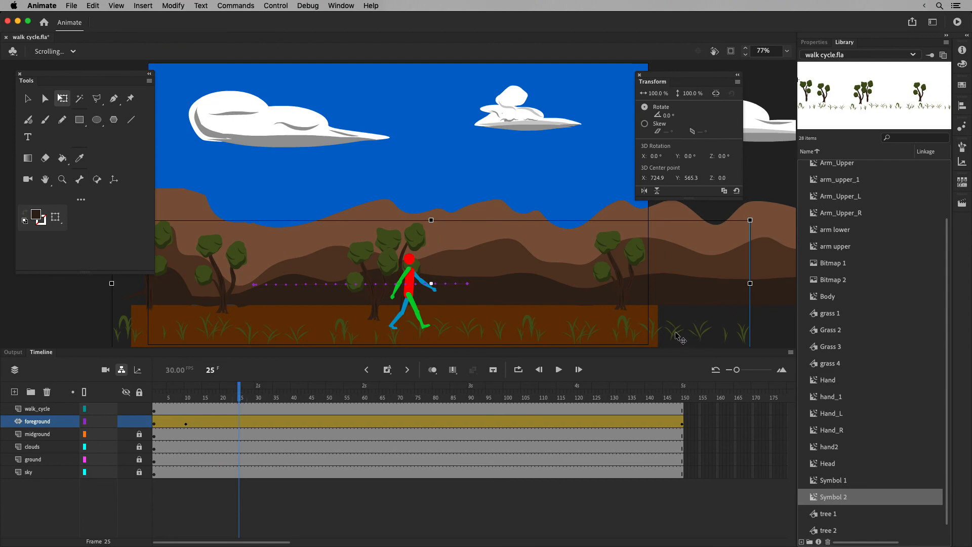
pyautogui.moveTo(675, 332); pyautogui.dragTo(680, 332)
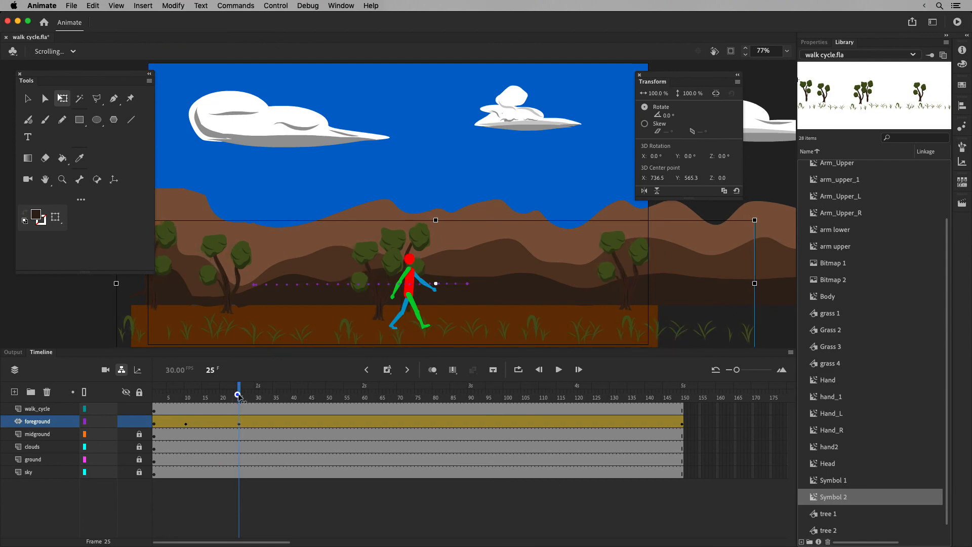
pyautogui.moveTo(238, 395)
pyautogui.mouseDown()
pyautogui.moveTo(199, 395)
pyautogui.moveTo(241, 396)
pyautogui.mouseUp()
pyautogui.moveTo(663, 337); pyautogui.dragTo(651, 335)
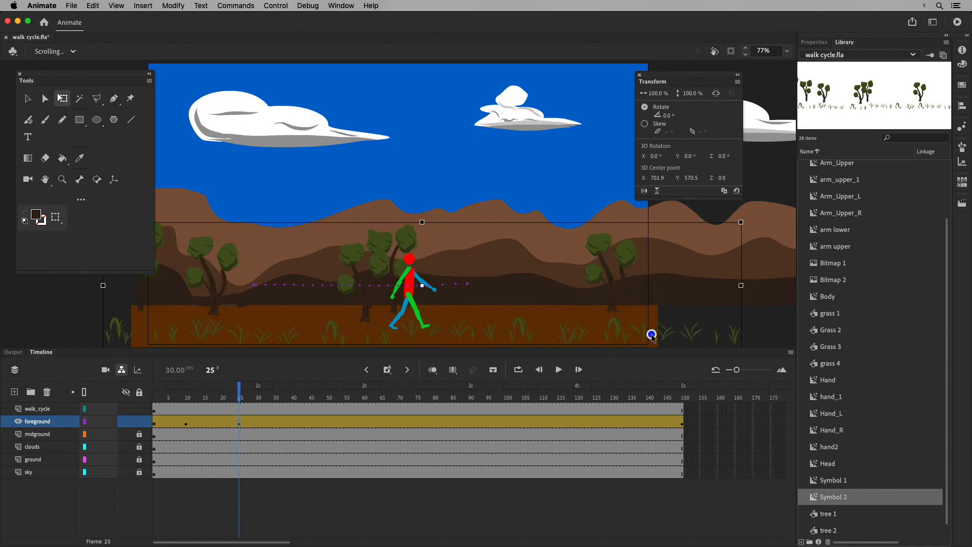
pyautogui.moveTo(241, 396); pyautogui.dragTo(693, 400)
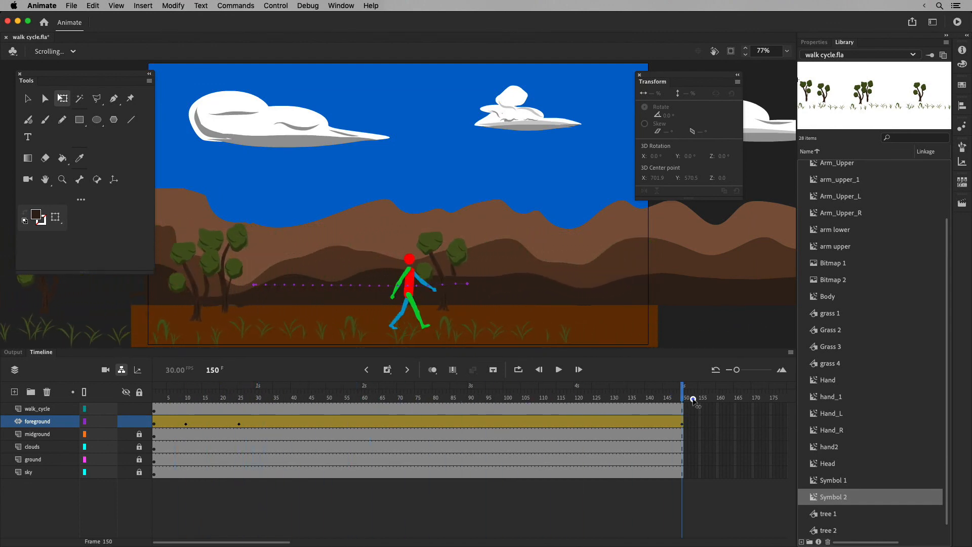
pyautogui.click(683, 423)
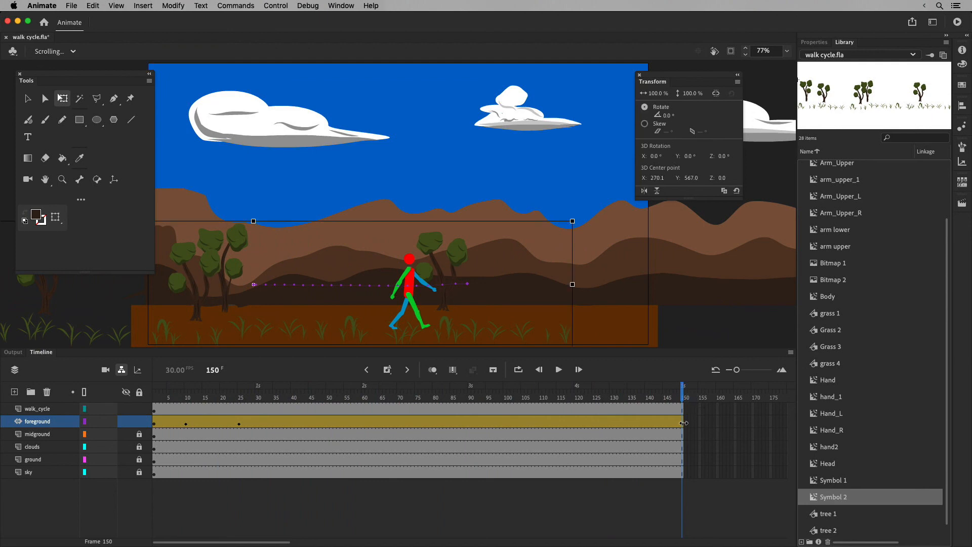
# Step: Open the foreground symbol for in-place editing and add a tree 1 instance just beyond the stage's right edge
pyautogui.click(479, 421)
pyautogui.doubleClick(535, 253)
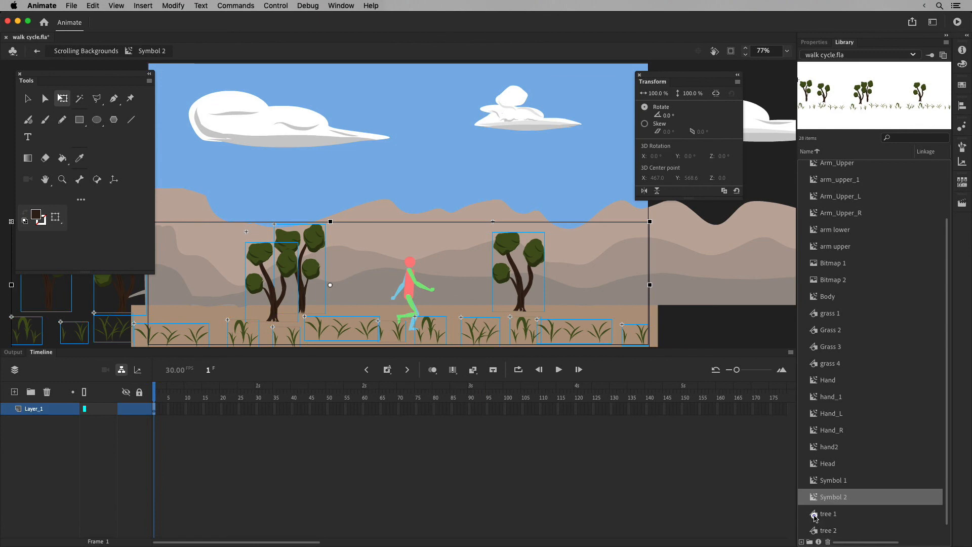
pyautogui.click(816, 515)
pyautogui.moveTo(722, 390); pyautogui.dragTo(694, 288)
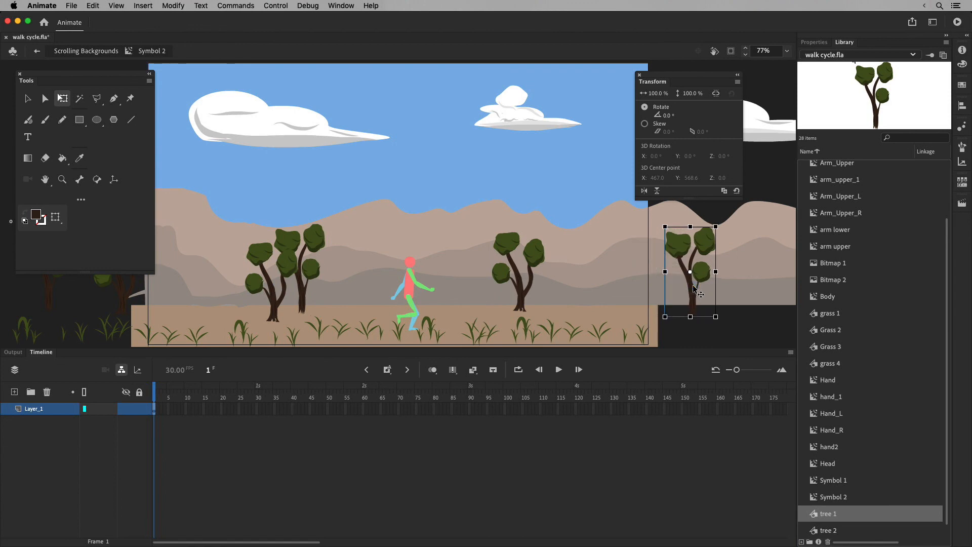
pyautogui.press('space')
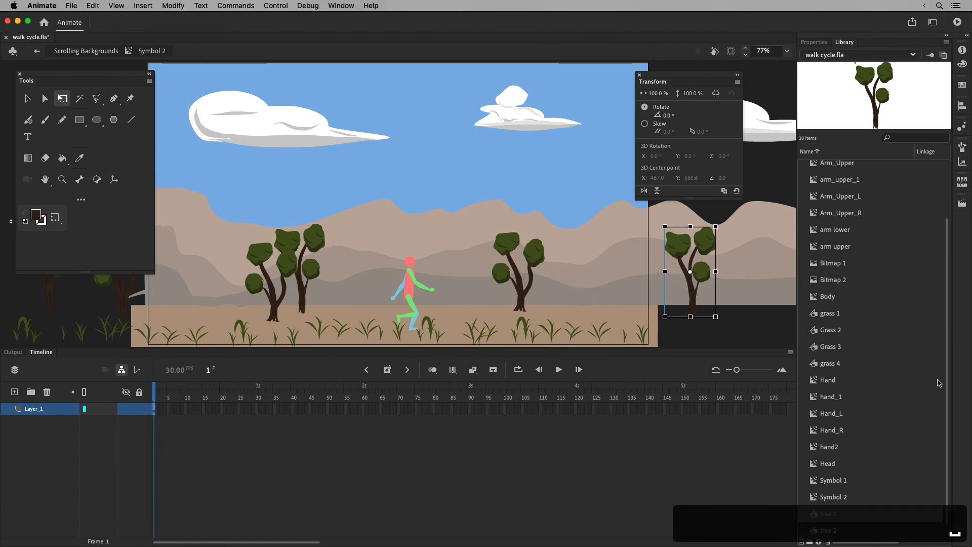
# Step: Place grass 4, Grass 2 and grass 1 instances in a row along the ground beyond the stage's right edge
pyautogui.moveTo(814, 365); pyautogui.dragTo(754, 330)
pyautogui.click(737, 329)
pyautogui.click(689, 334)
pyautogui.click(702, 334)
pyautogui.click(819, 330)
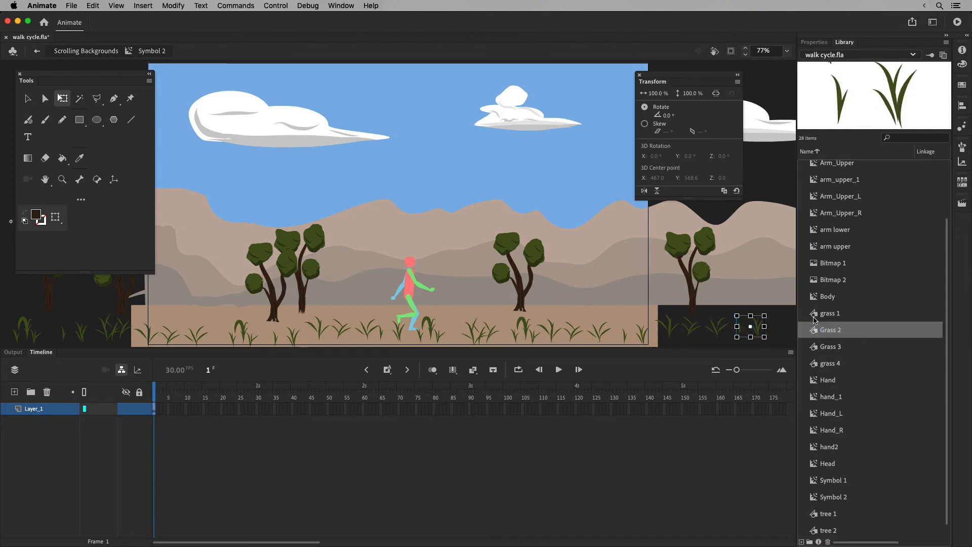
pyautogui.click(827, 313)
pyautogui.press('space')
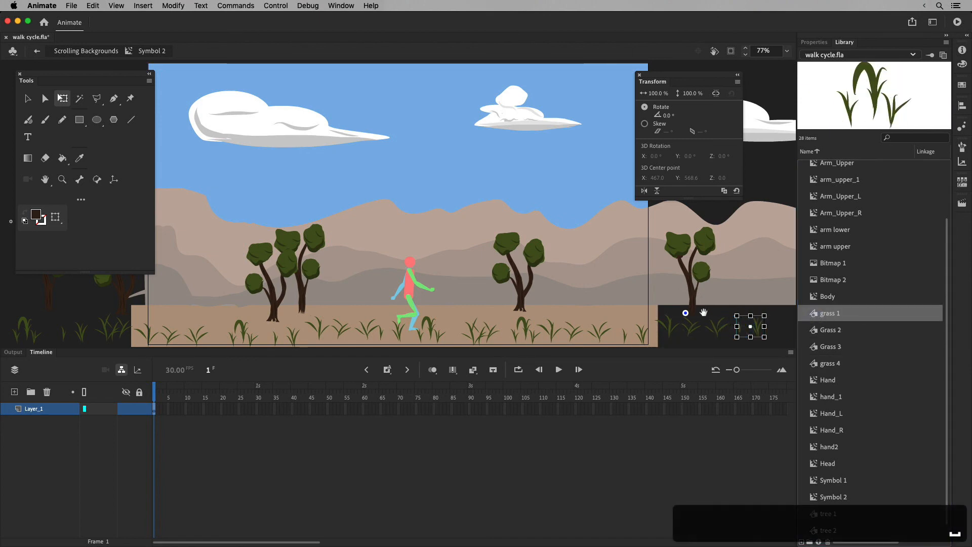
pyautogui.moveTo(596, 309); pyautogui.dragTo(596, 308)
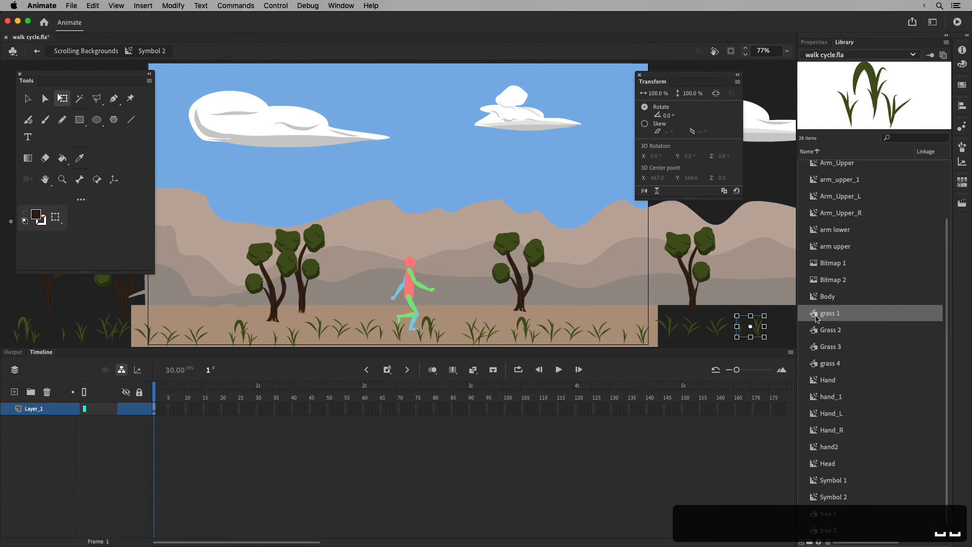
pyautogui.moveTo(816, 318); pyautogui.dragTo(788, 319)
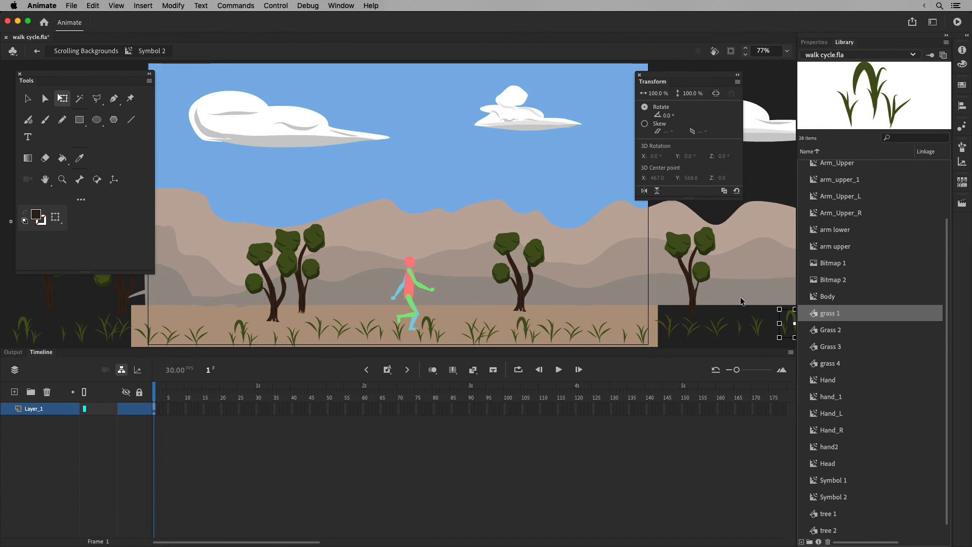
# Step: Nudge the new grass 1 clump slightly left toward the neighbouring grass using the Selection tool
pyautogui.press('super+minus')
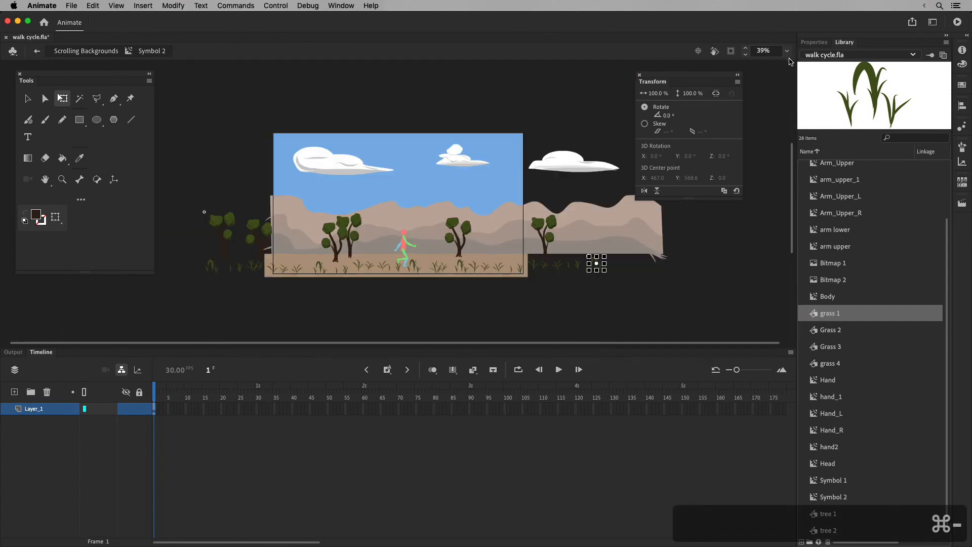
pyautogui.click(644, 267)
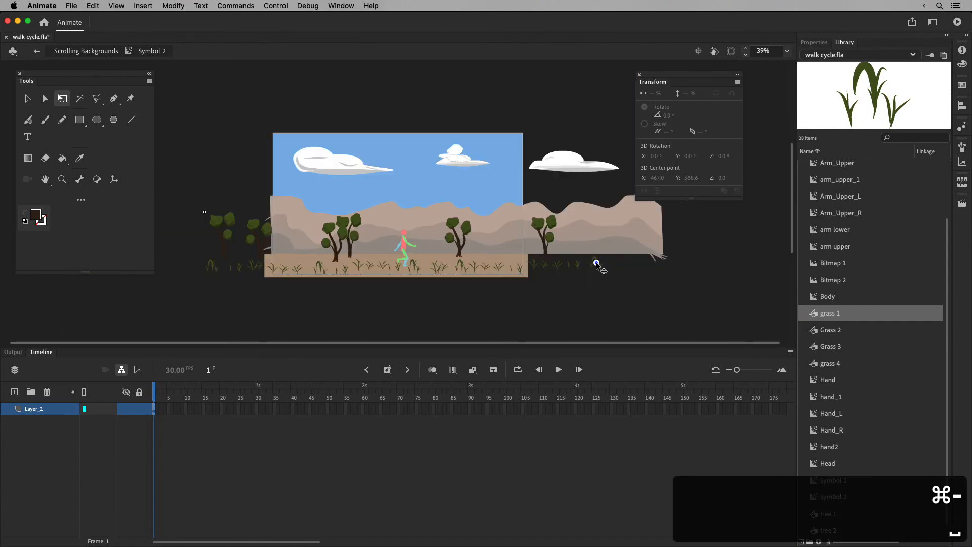
pyautogui.click(596, 263)
pyautogui.click(27, 99)
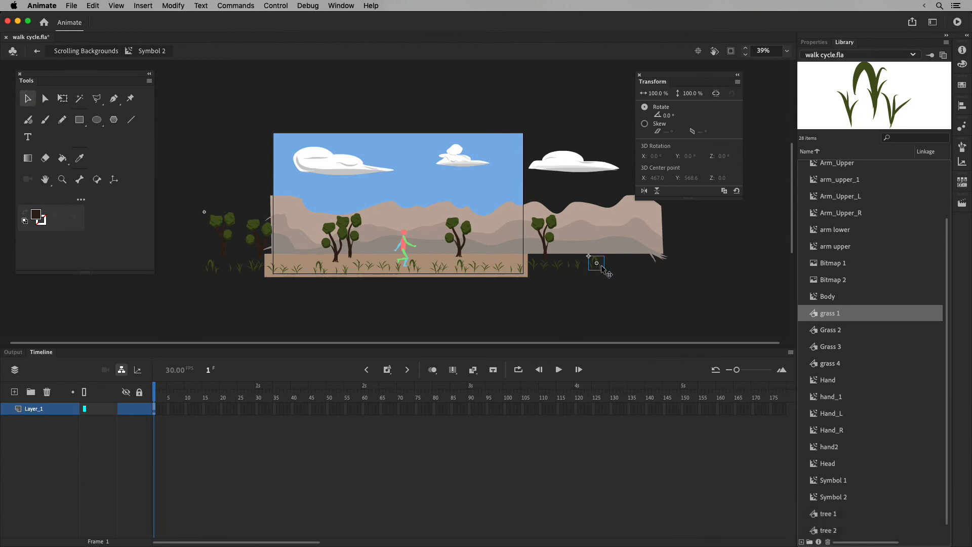
pyautogui.moveTo(600, 267); pyautogui.dragTo(597, 268)
# Step: Lower the new grass 4 instance below the added tree slightly and raise the grass 1 clump a little
pyautogui.press('super+equal')
pyautogui.press('super+equal')
pyautogui.press('space')
pyautogui.moveTo(515, 236); pyautogui.dragTo(532, 284)
pyautogui.doubleClick(385, 257)
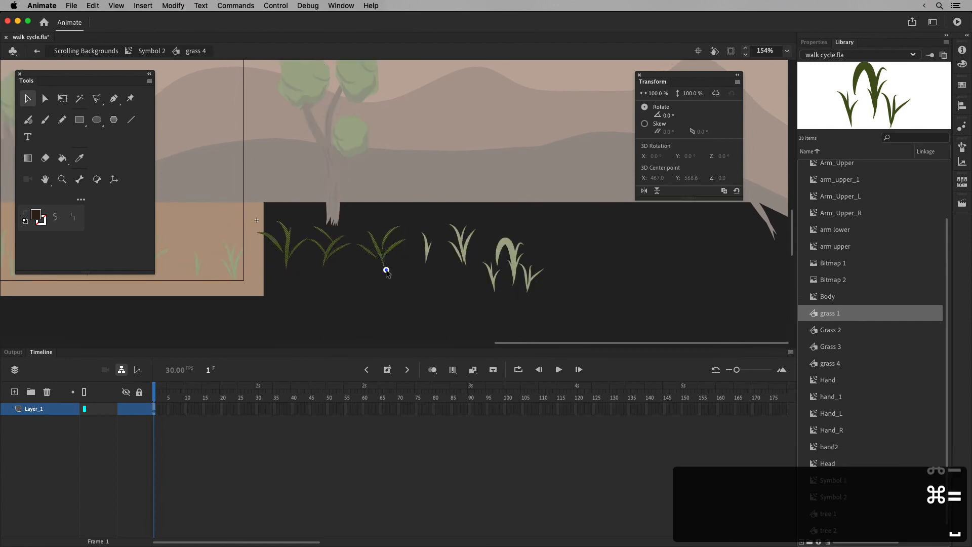
pyautogui.click(434, 304)
pyautogui.click(151, 51)
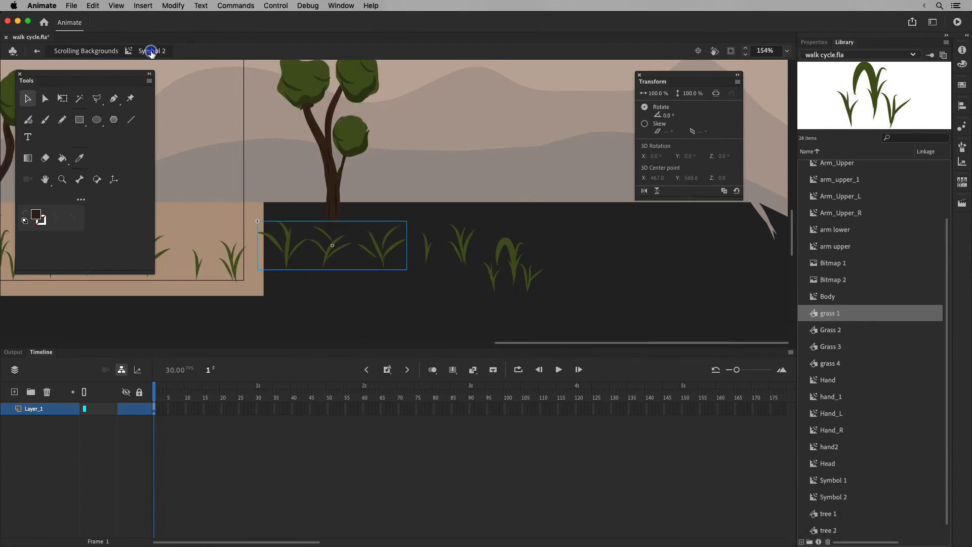
pyautogui.click(386, 260)
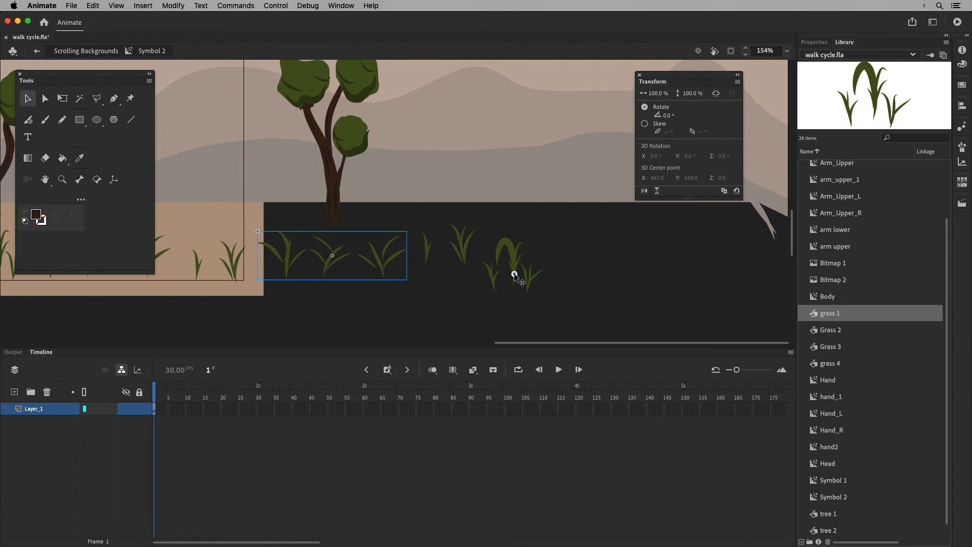
pyautogui.moveTo(515, 273); pyautogui.dragTo(515, 268)
# Step: Extend the grass row rightward with another grass 4 and grass 1 instance, and return to the Scrolling Backgrounds scene
pyautogui.click(828, 332)
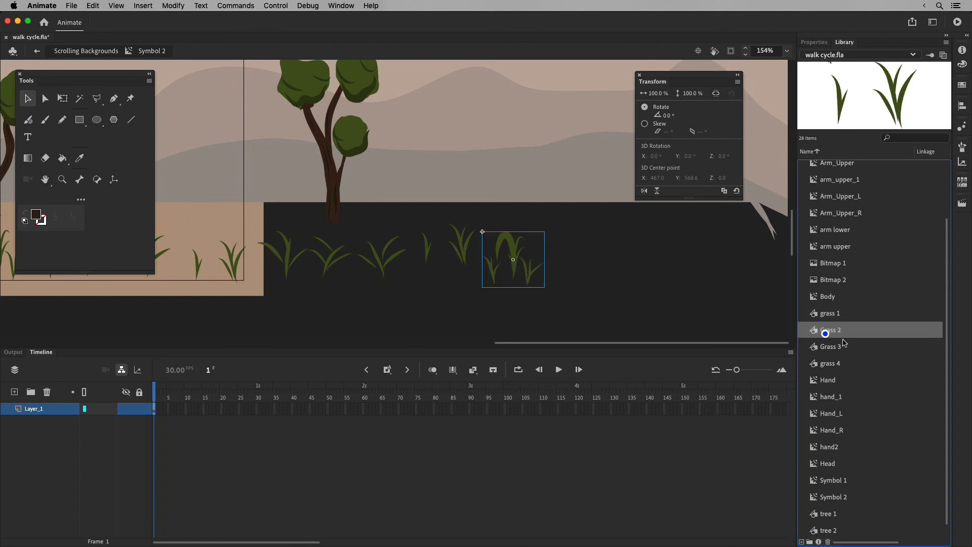
pyautogui.click(827, 346)
pyautogui.click(830, 363)
pyautogui.moveTo(594, 269); pyautogui.dragTo(699, 254)
pyautogui.click(813, 315)
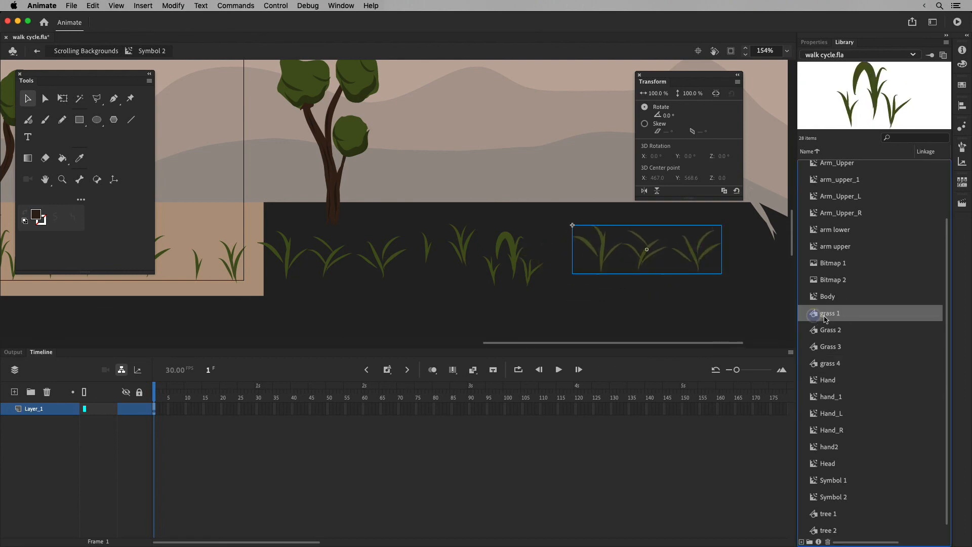
pyautogui.moveTo(759, 259); pyautogui.dragTo(759, 259)
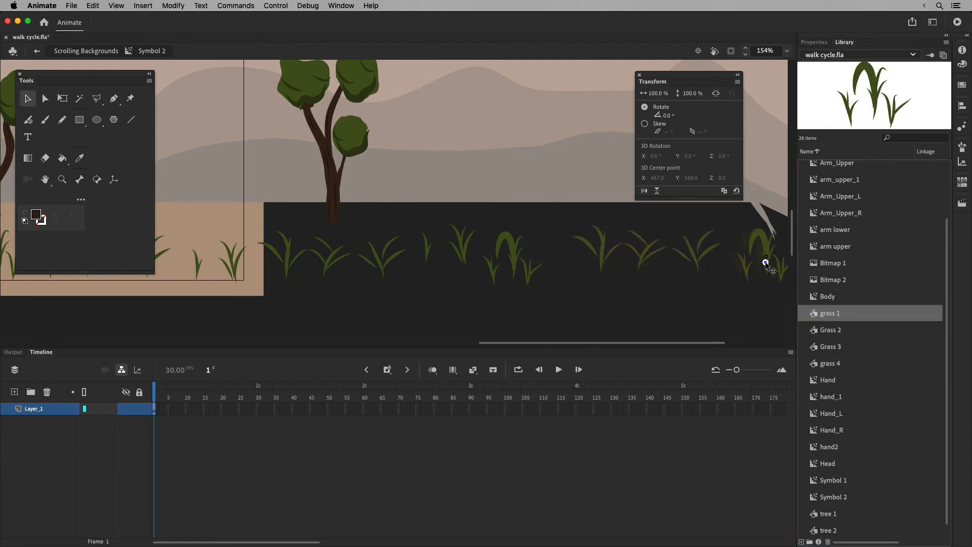
pyautogui.click(109, 51)
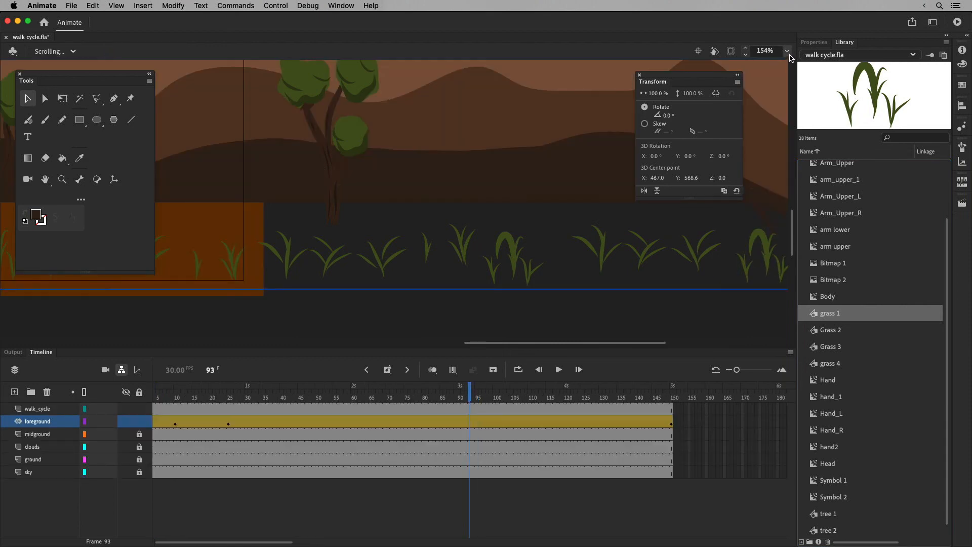
# Step: Play the scene from frame 1 to review how the extended foreground scrolls
pyautogui.hotkey('ctrl', '-')
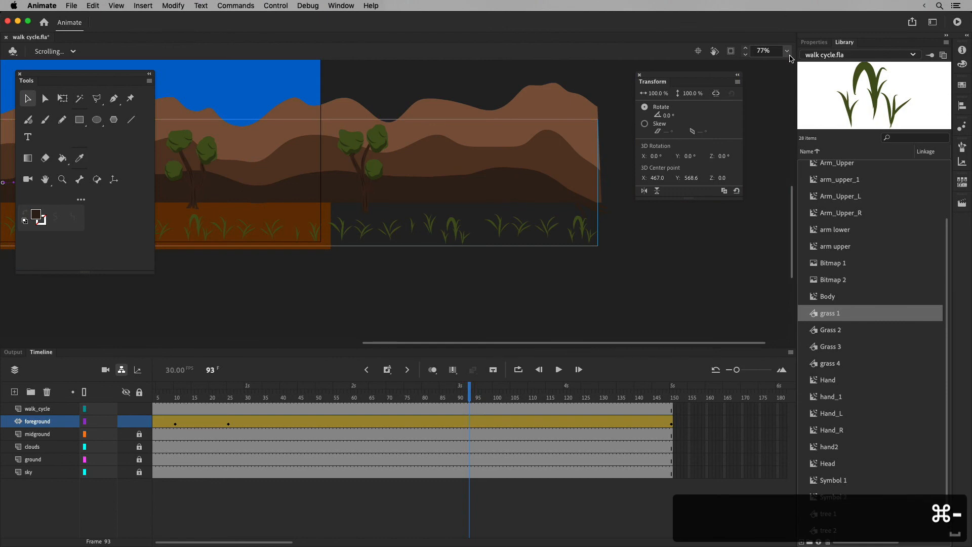
pyautogui.moveTo(657, 280); pyautogui.dragTo(685, 310)
pyautogui.moveTo(582, 287); pyautogui.dragTo(677, 290)
pyautogui.moveTo(469, 398); pyautogui.dragTo(114, 403)
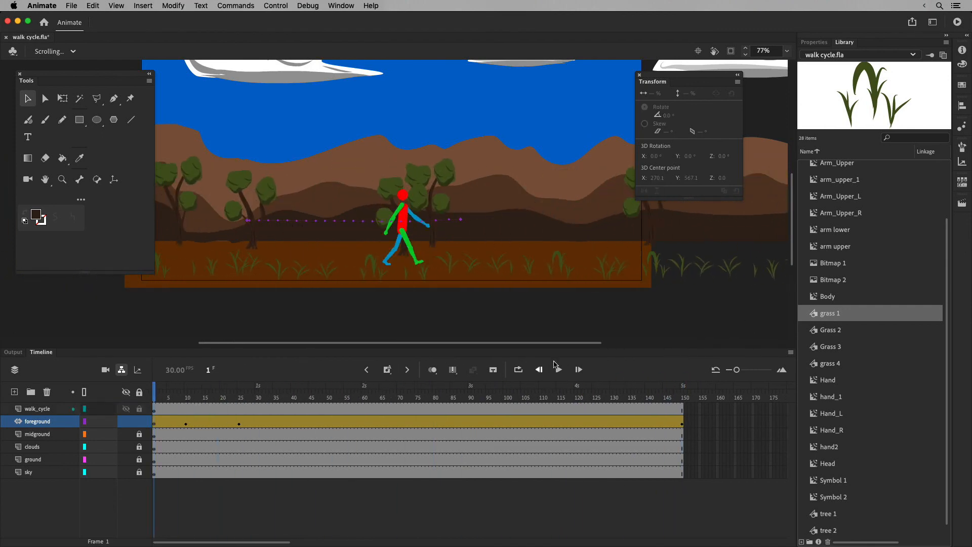
pyautogui.click(558, 369)
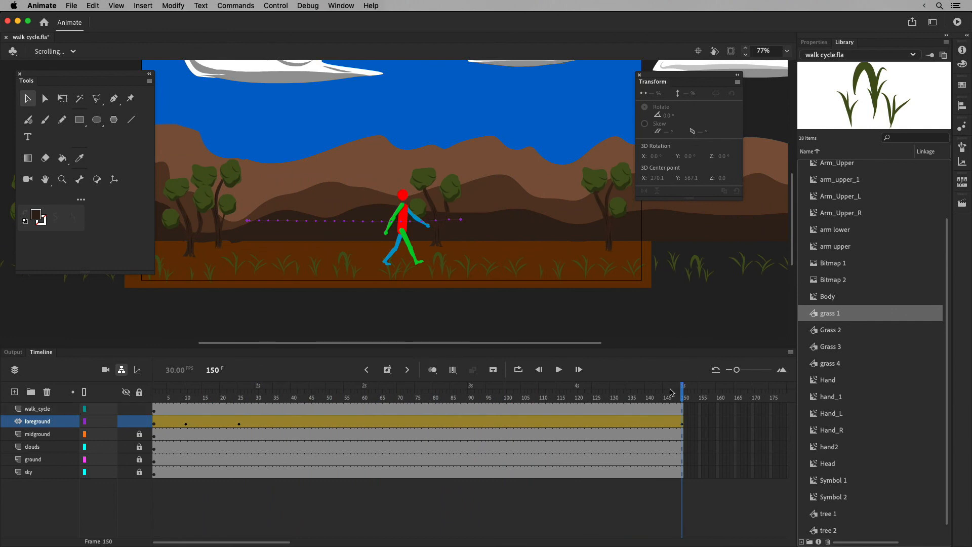
# Step: At frame 150, shift the foreground symbol left to a centre point of about X 99, and replay the scene from frame 1
pyautogui.click(587, 270)
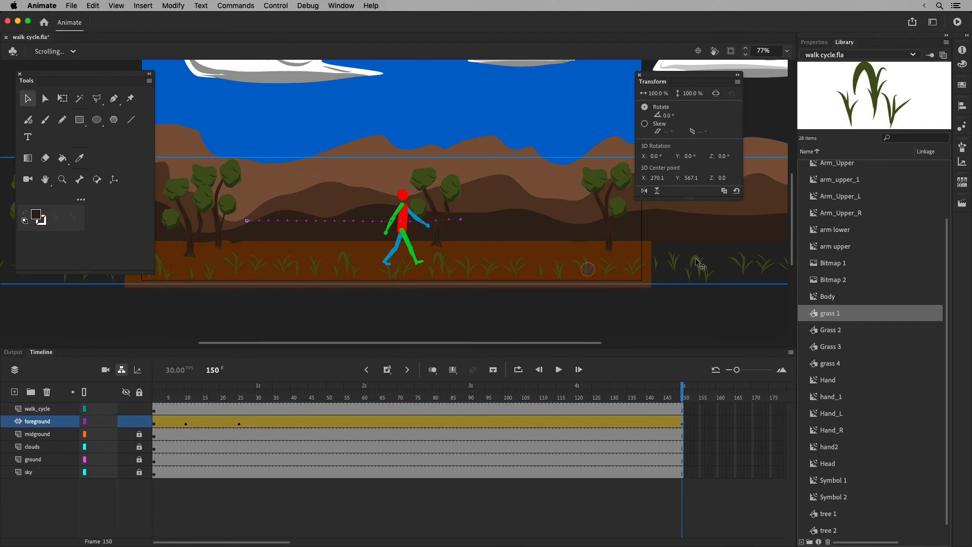
pyautogui.moveTo(703, 276); pyautogui.dragTo(634, 269)
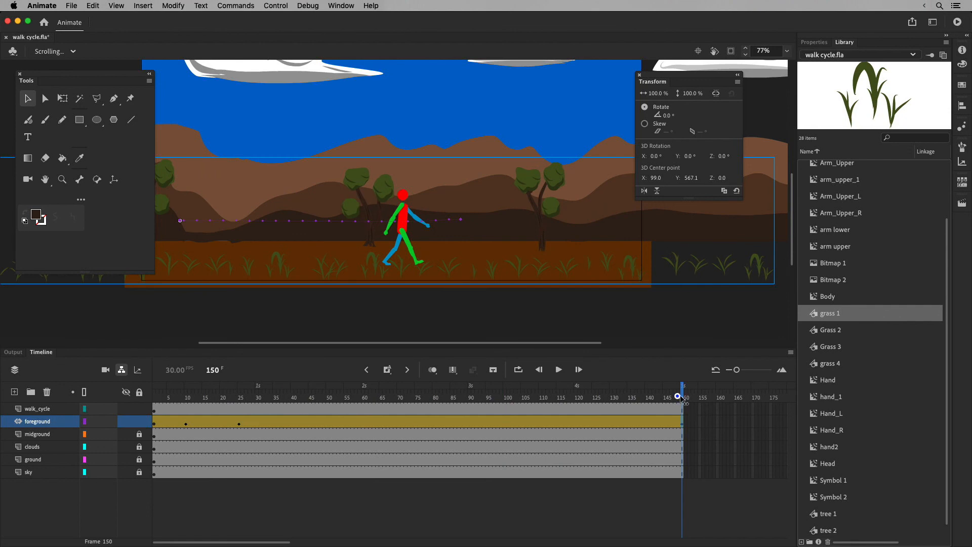
pyautogui.moveTo(678, 399); pyautogui.dragTo(514, 399)
pyautogui.click(557, 370)
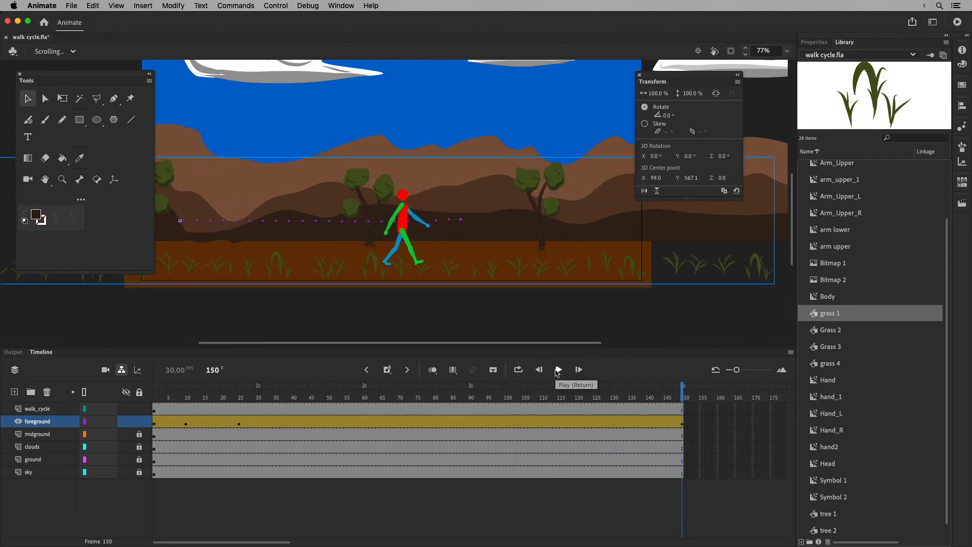
pyautogui.moveTo(577, 398); pyautogui.dragTo(139, 412)
pyautogui.click(559, 371)
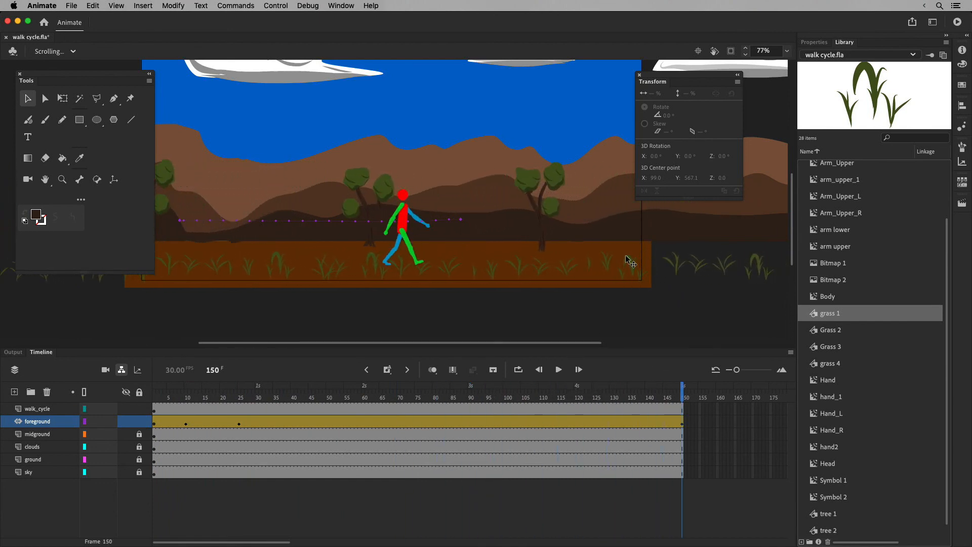
# Step: Shift the foreground symbol's frame 150 position further left to about X 69, and play the scene from frame 1
pyautogui.moveTo(629, 270); pyautogui.dragTo(619, 264)
pyautogui.moveTo(682, 389); pyautogui.dragTo(154, 391)
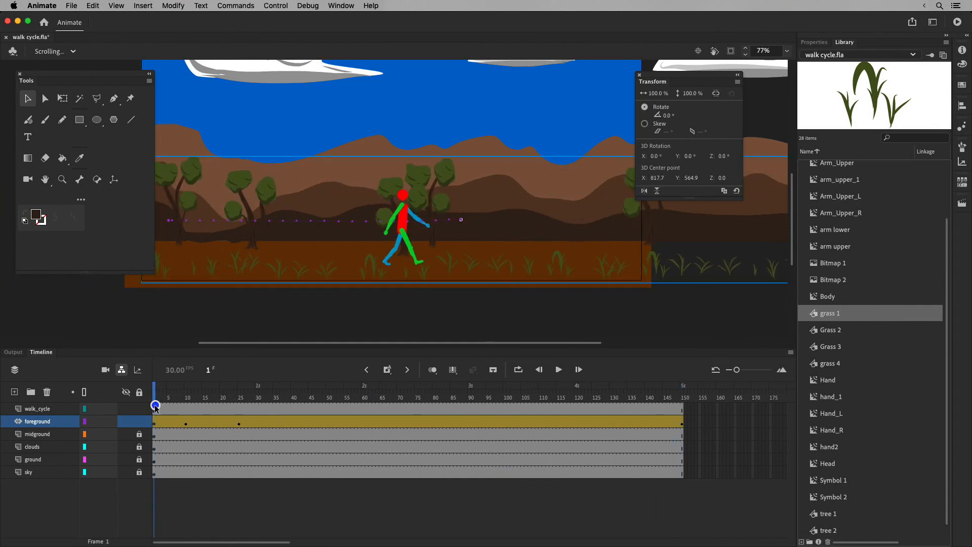
pyautogui.click(557, 370)
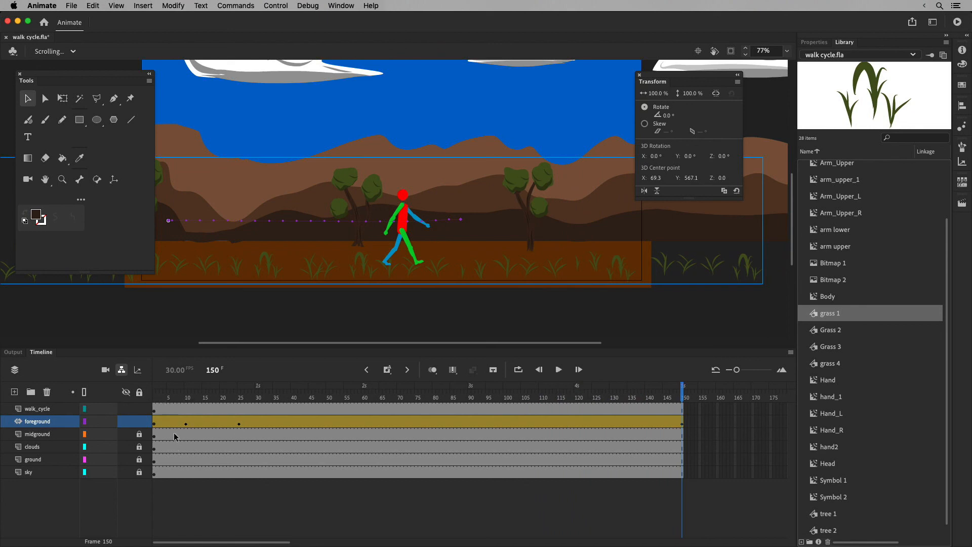
# Step: Unlock the midground layer, lock the foreground, and create a motion tween on the midground, converting its artwork to a symbol
pyautogui.click(139, 434)
pyautogui.click(139, 421)
pyautogui.click(156, 435)
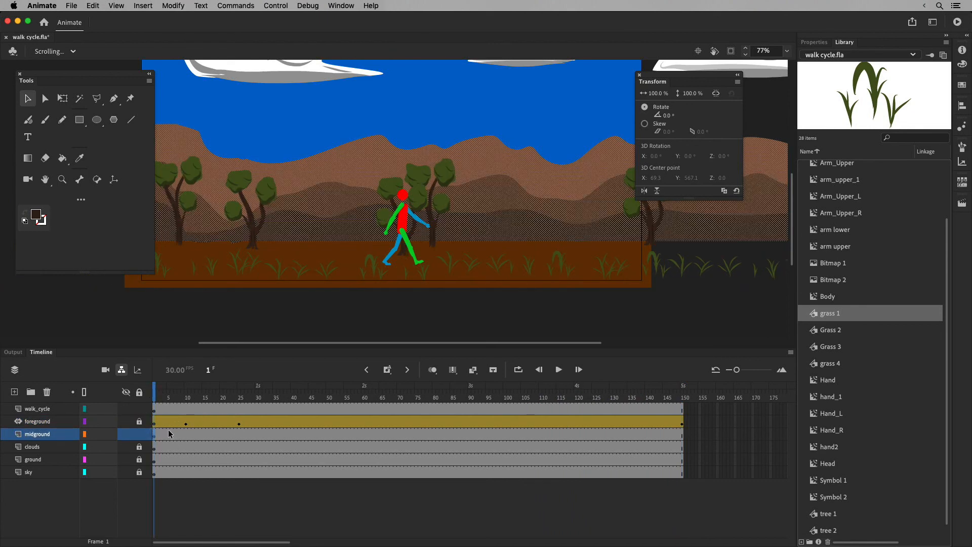
pyautogui.rightClick(169, 434)
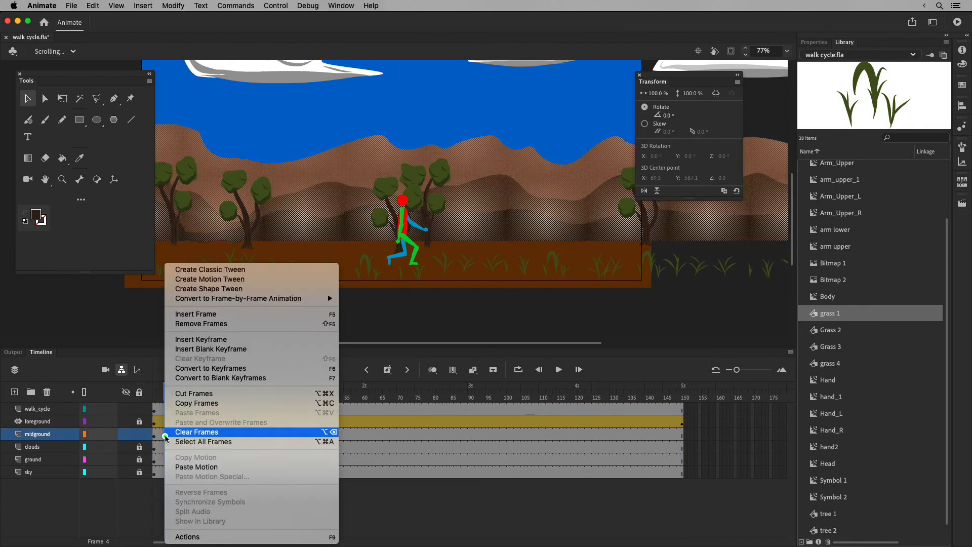
pyautogui.click(268, 280)
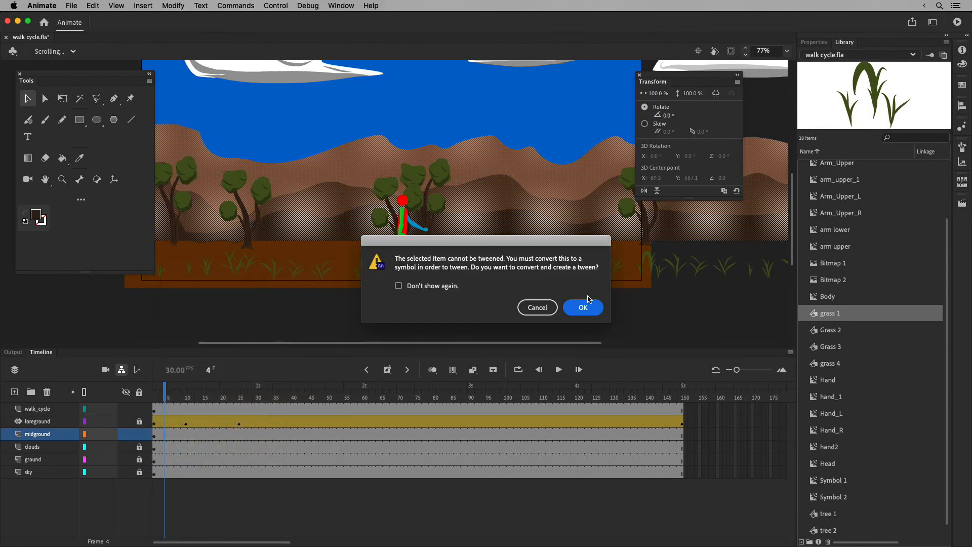
pyautogui.click(585, 310)
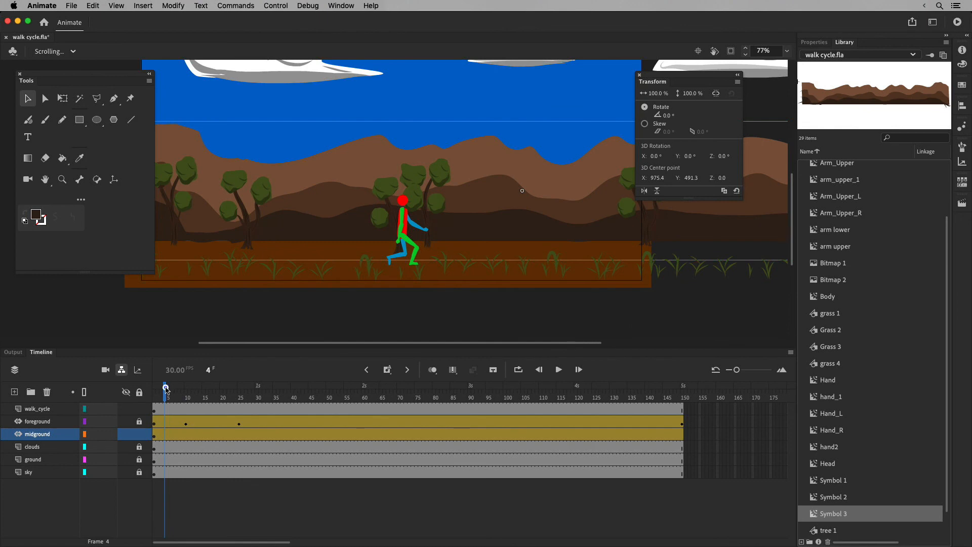
# Step: At frame 150, shift the midground symbol left to a centre point of about X 714
pyautogui.moveTo(166, 389); pyautogui.dragTo(691, 390)
pyautogui.click(776, 217)
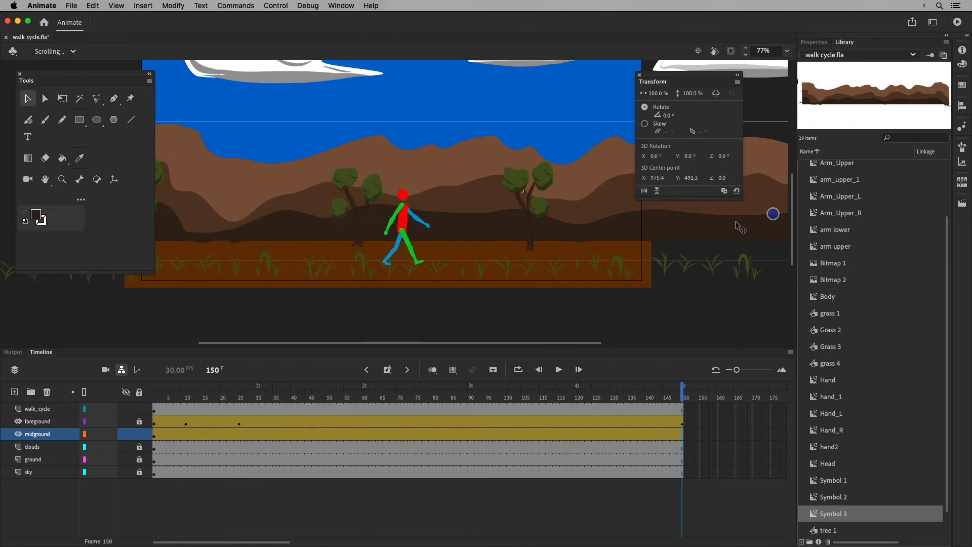
pyautogui.moveTo(756, 225); pyautogui.dragTo(661, 223)
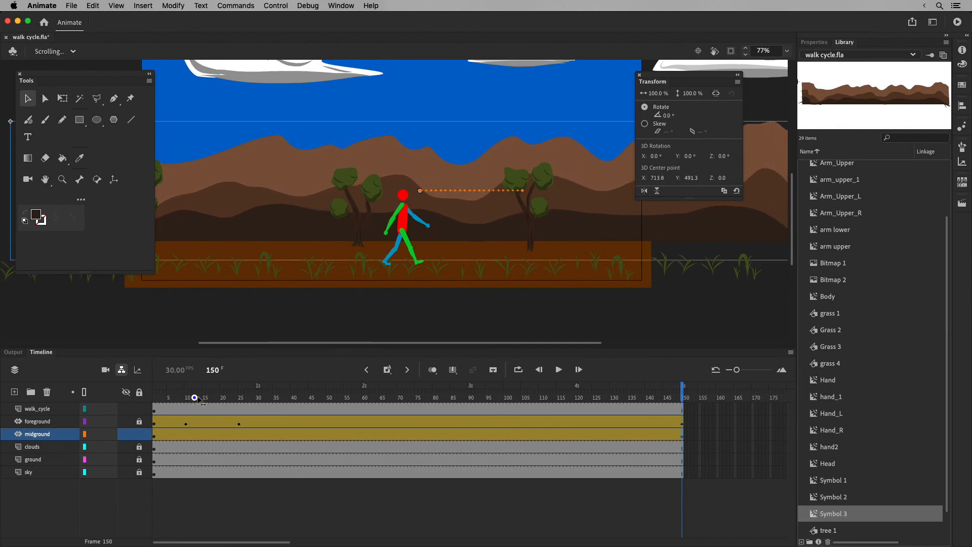
# Step: Play the scene from frame 1 to review the midground scrolling behind the walking character
pyautogui.moveTo(198, 400); pyautogui.dragTo(135, 402)
pyautogui.click(558, 369)
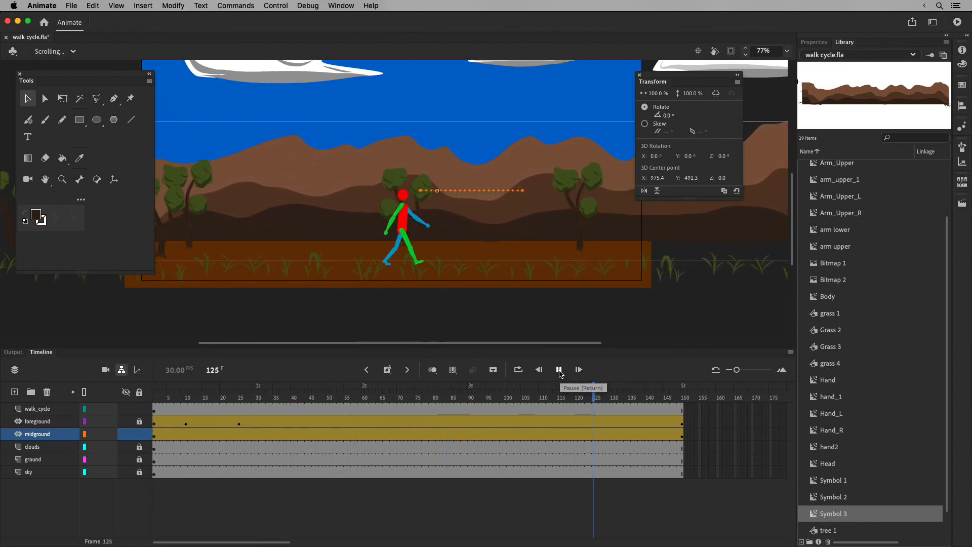
pyautogui.click(558, 373)
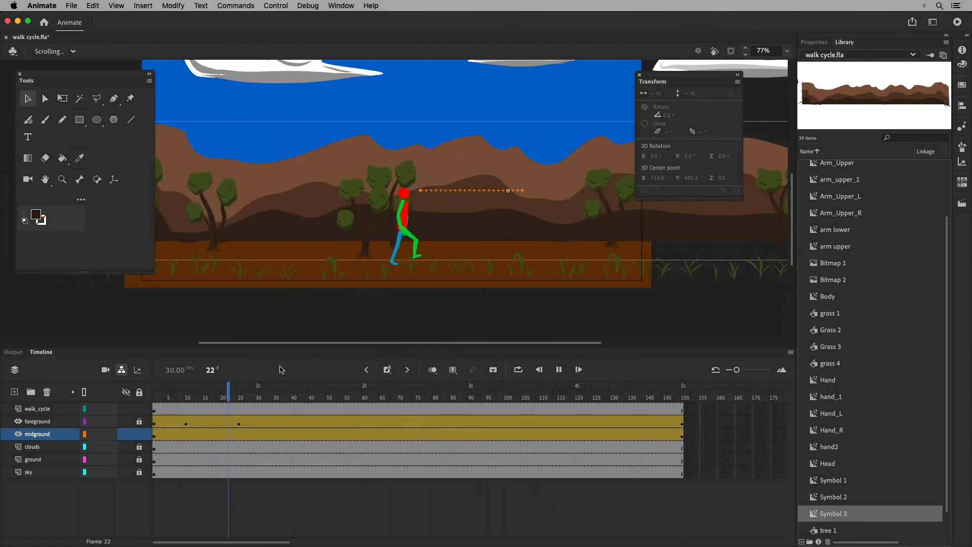
pyautogui.click(559, 370)
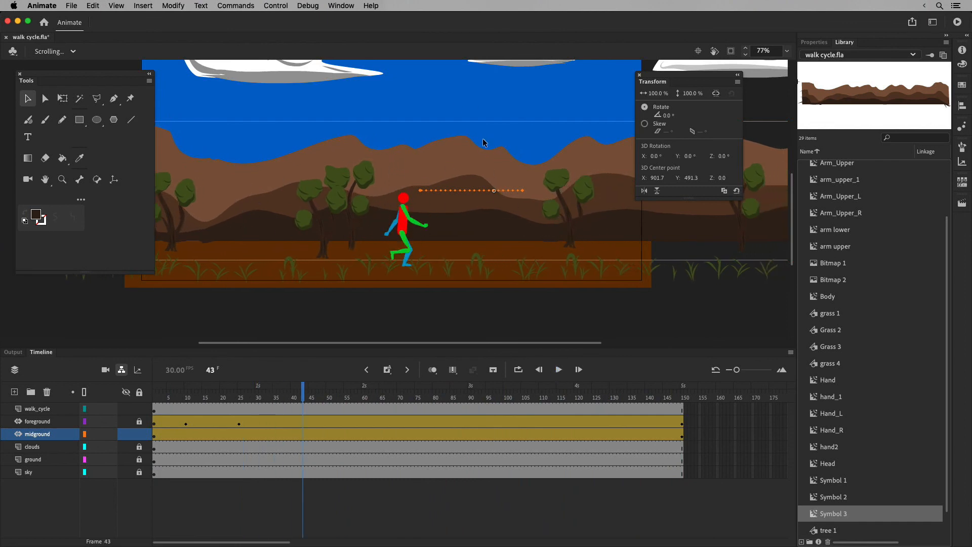
pyautogui.moveTo(301, 396); pyautogui.dragTo(119, 381)
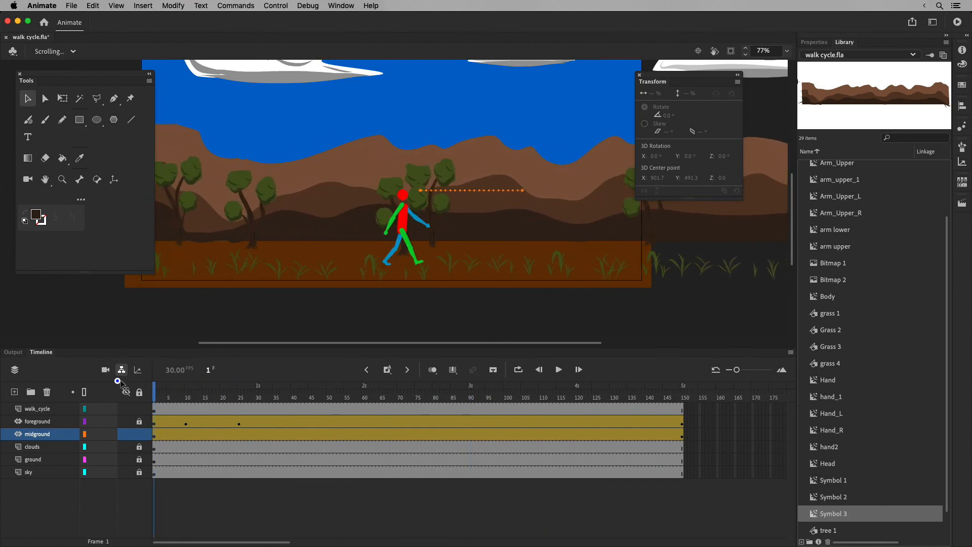
pyautogui.click(558, 370)
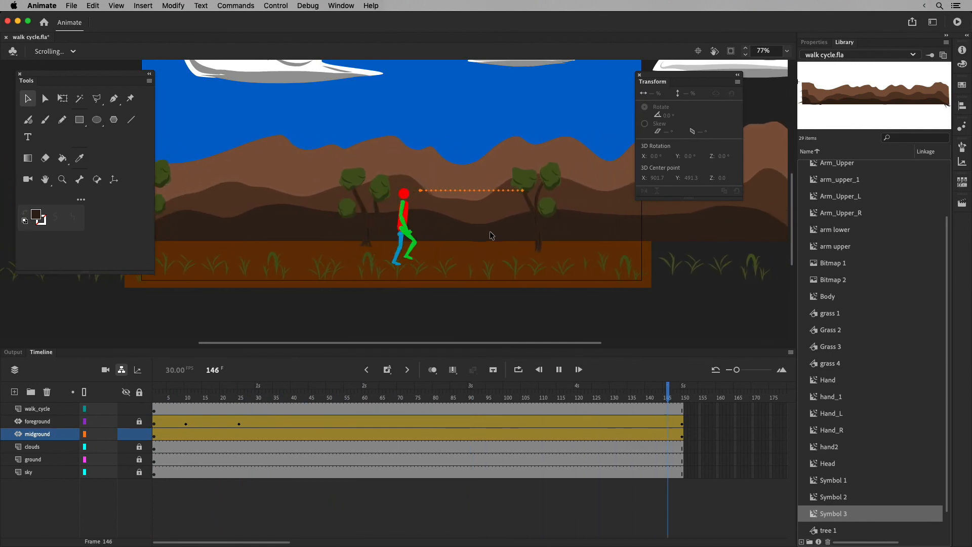
# Step: Unlock the clouds layer and create a motion tween on it, converting the clouds to a symbol
pyautogui.click(154, 449)
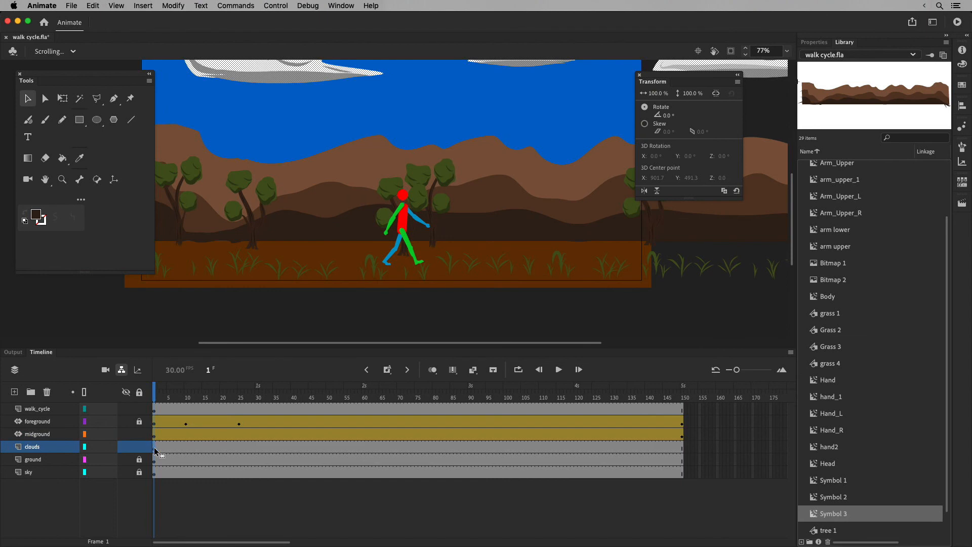
pyautogui.moveTo(515, 191); pyautogui.dragTo(517, 258)
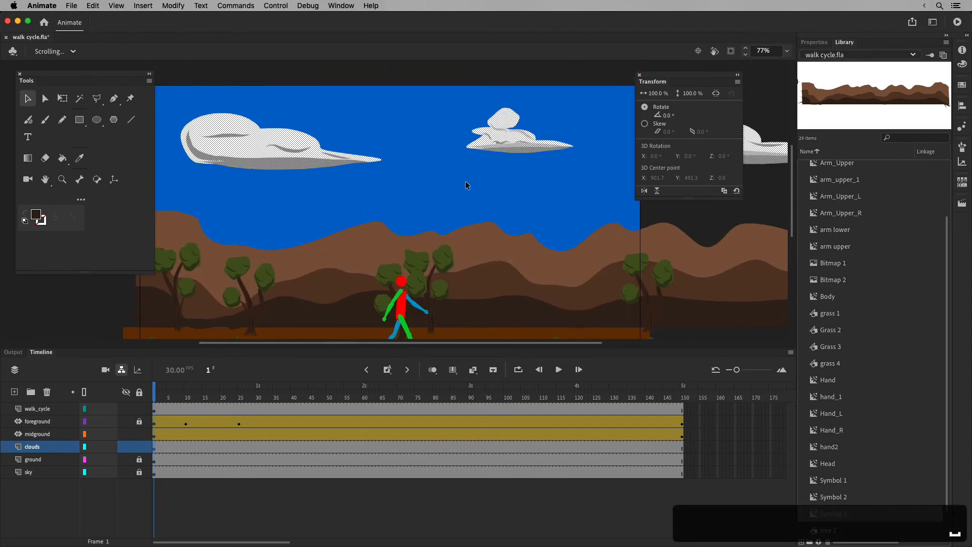
pyautogui.rightClick(159, 448)
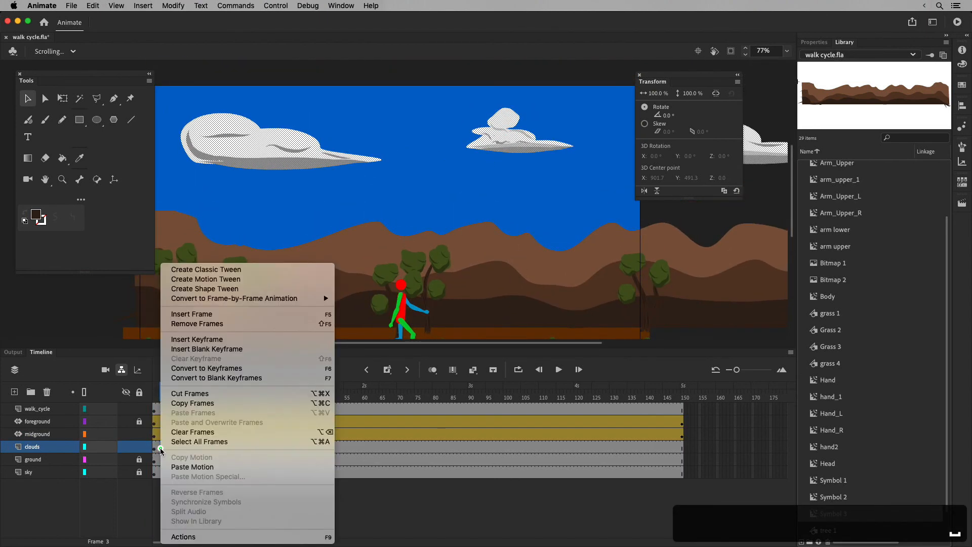
pyautogui.click(261, 280)
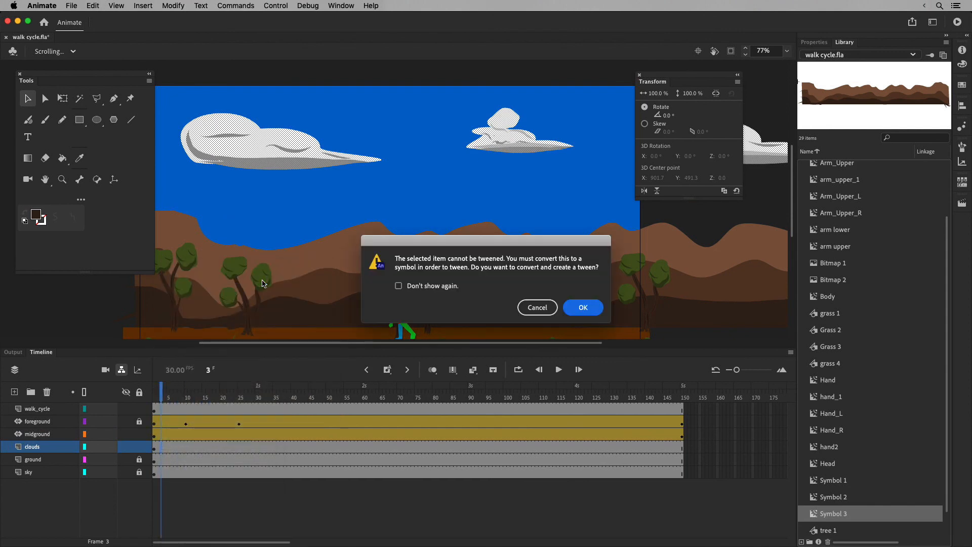
pyautogui.click(583, 308)
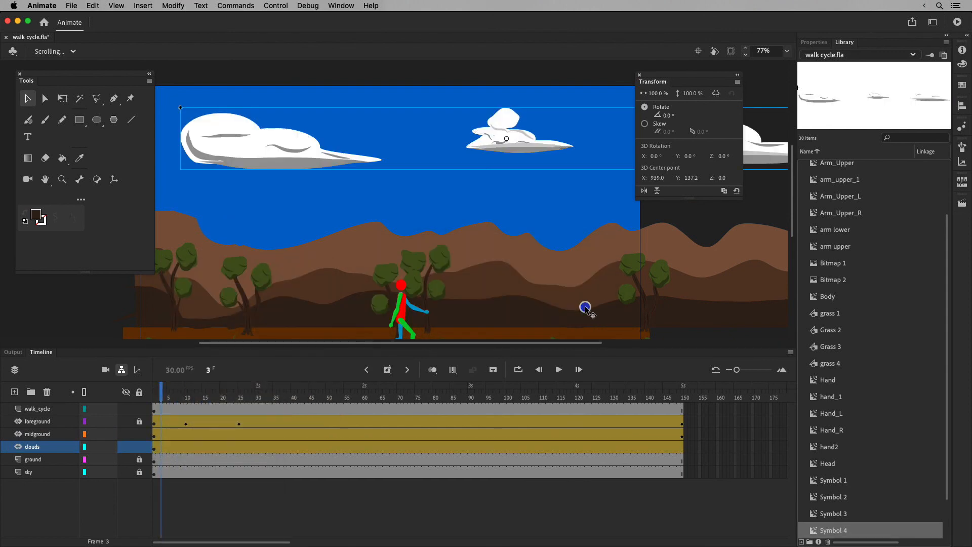
# Step: At frame 150, shift the clouds symbol left to a centre point of about X 811, and play the scene from frame 1
pyautogui.moveTo(177, 396); pyautogui.dragTo(697, 398)
pyautogui.moveTo(758, 147); pyautogui.dragTo(724, 148)
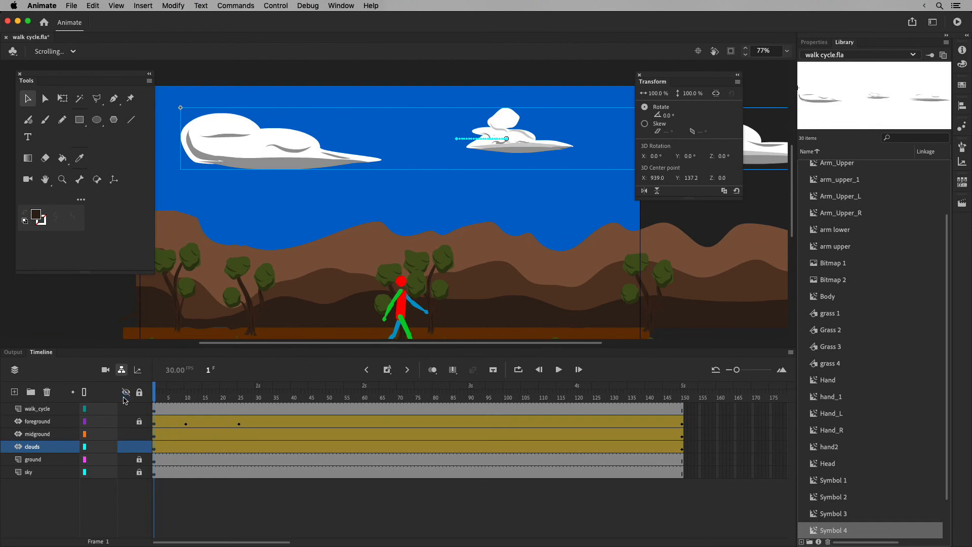
pyautogui.click(558, 370)
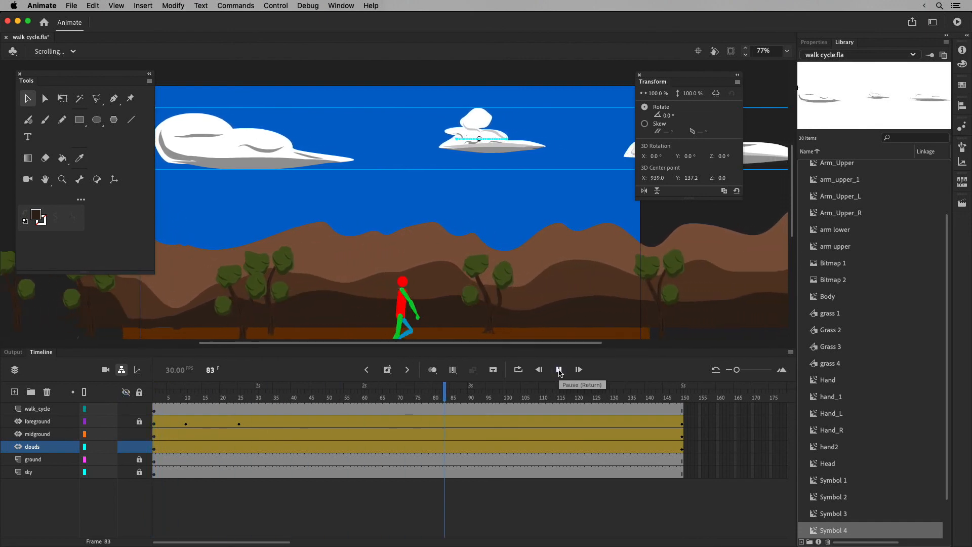
# Step: Clip the content outside the stage and fit the stage in the window
pyautogui.click(730, 51)
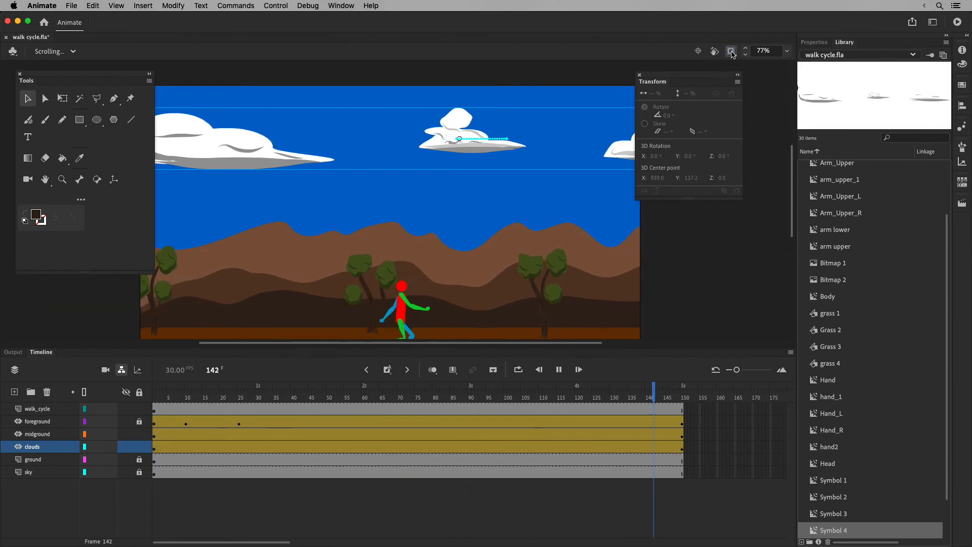
pyautogui.click(787, 50)
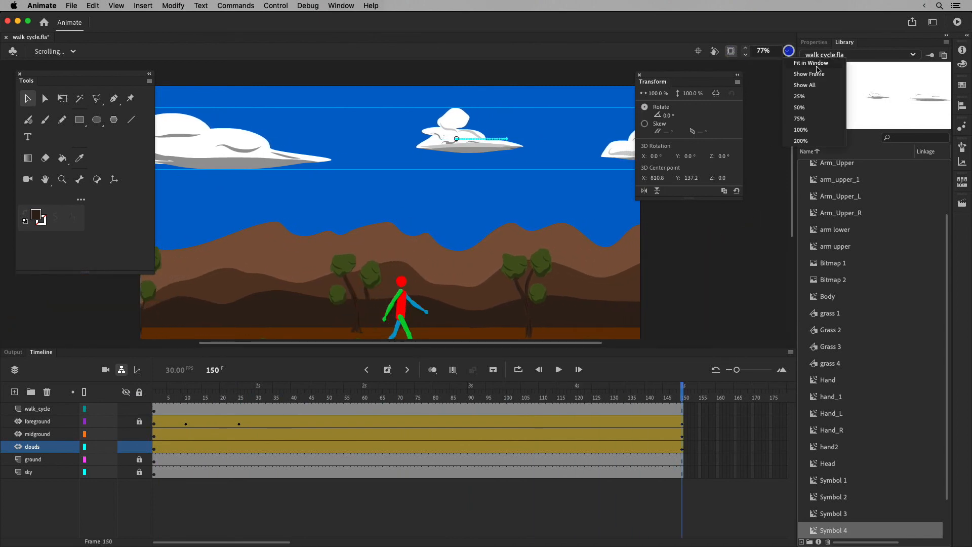
pyautogui.click(814, 65)
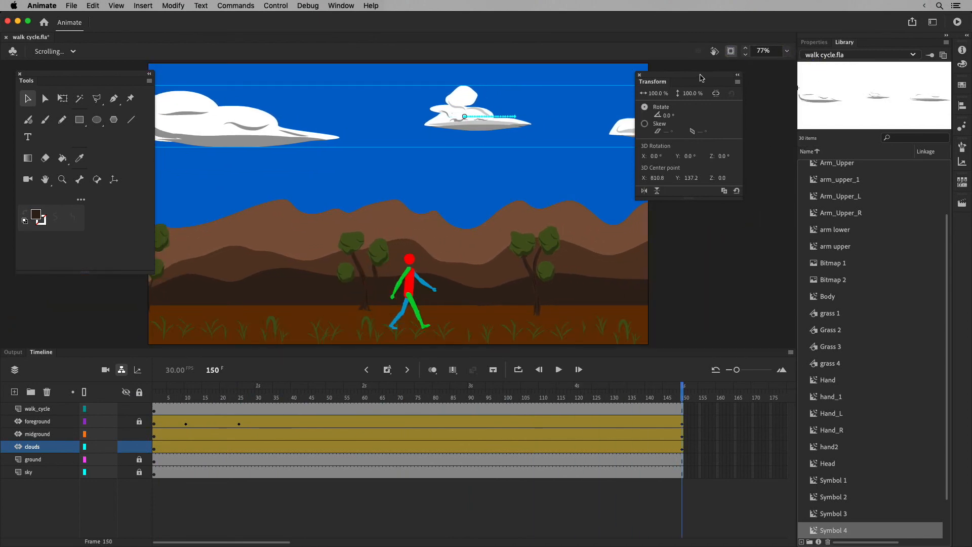
# Step: Move the floating Transform panel clear of the stage
pyautogui.moveTo(696, 79); pyautogui.dragTo(737, 117)
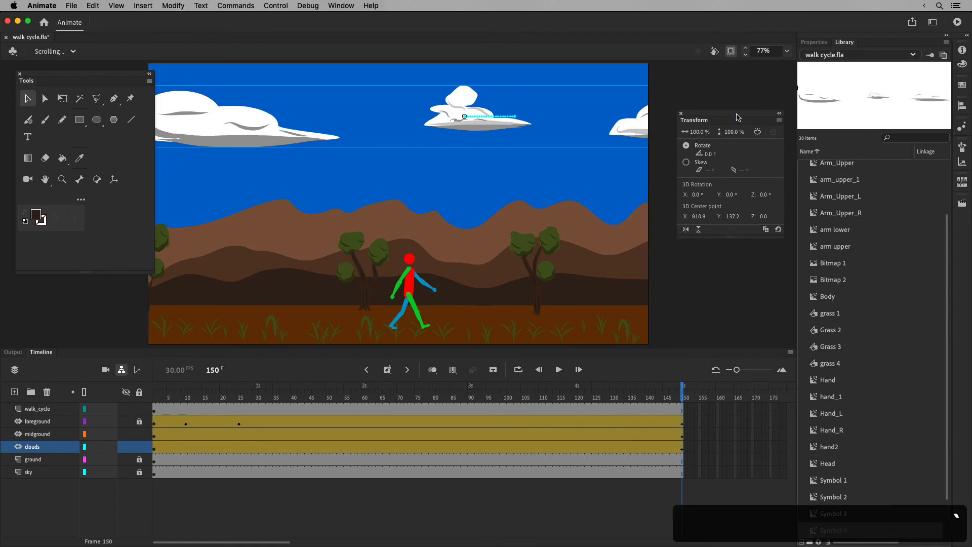
pyautogui.press('Tab')
pyautogui.press('Tab')
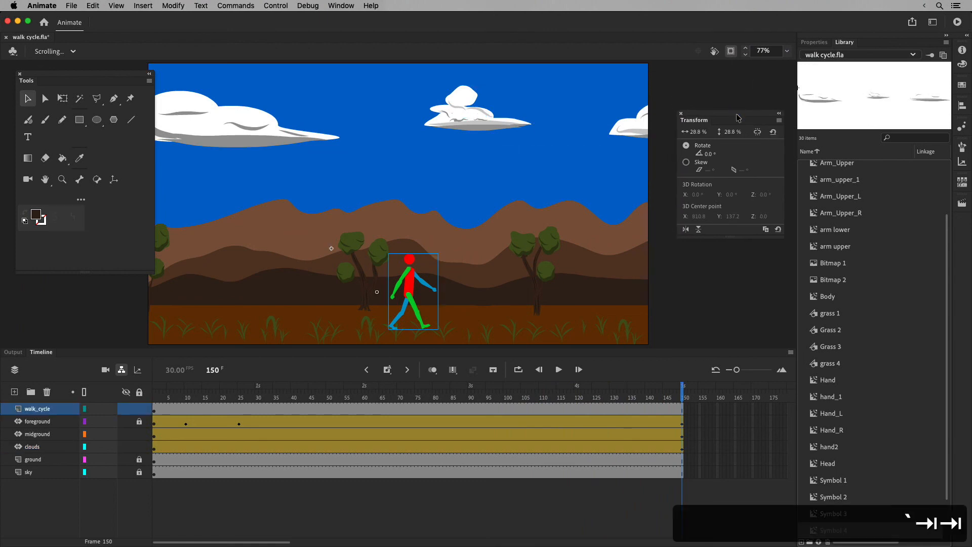
pyautogui.press('Tab')
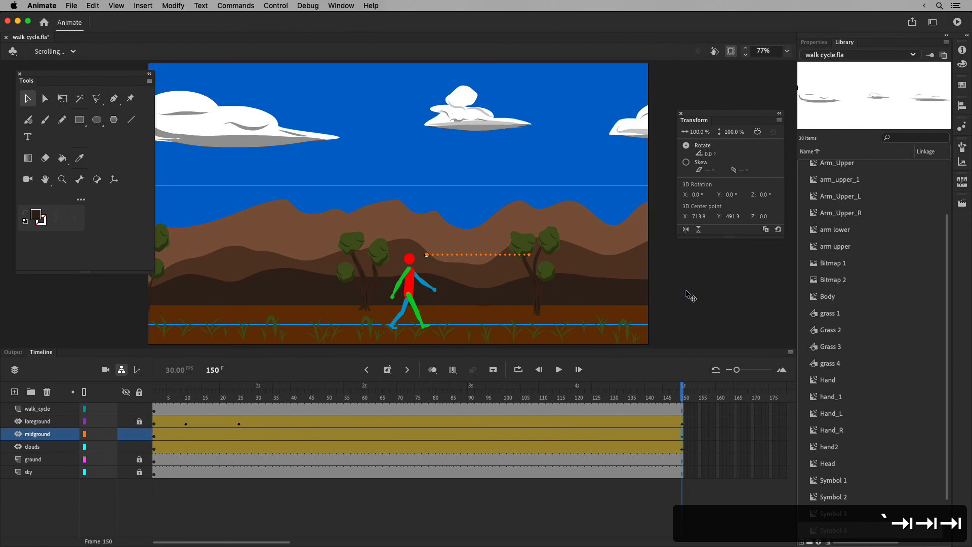
# Step: Replay the clipped scene from frame 1 to review the foreground, midground and clouds scrolling together, and return to frame 1
pyautogui.click(559, 369)
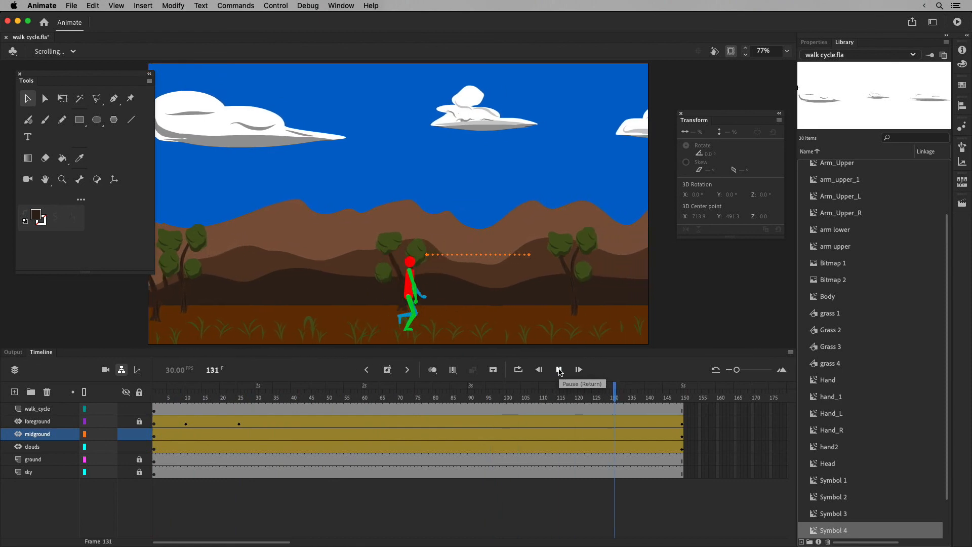
pyautogui.click(559, 369)
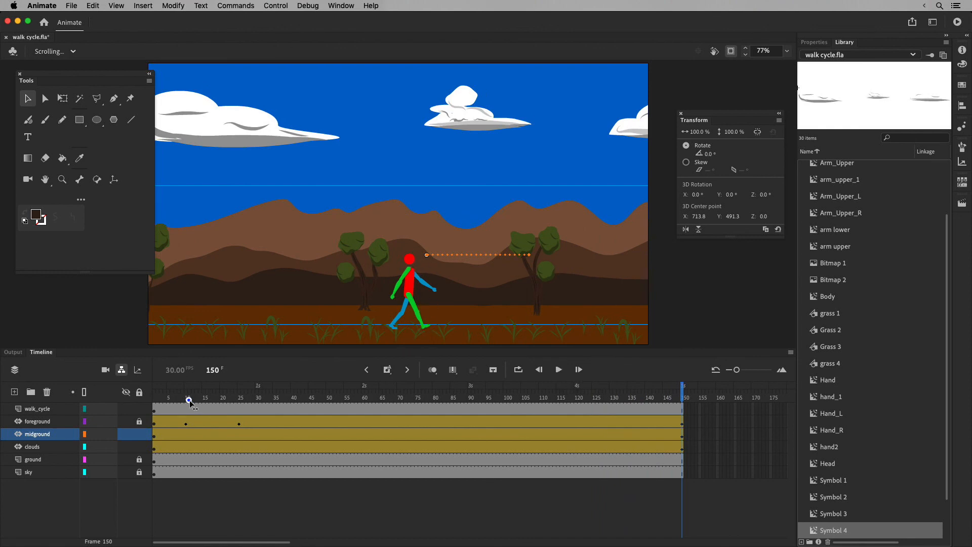
pyautogui.moveTo(188, 397); pyautogui.dragTo(140, 391)
pyautogui.click(557, 369)
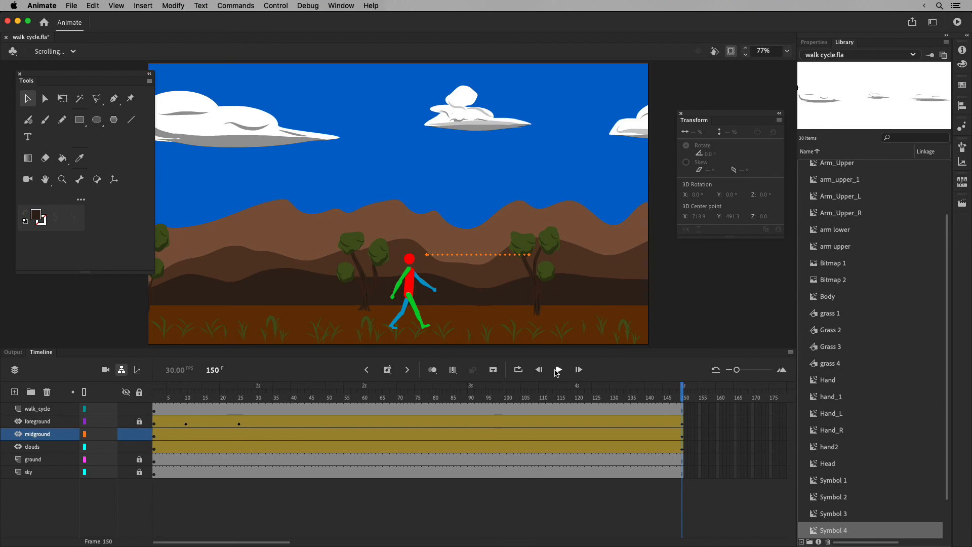
pyautogui.click(558, 370)
pyautogui.hotkey('shift', ',')
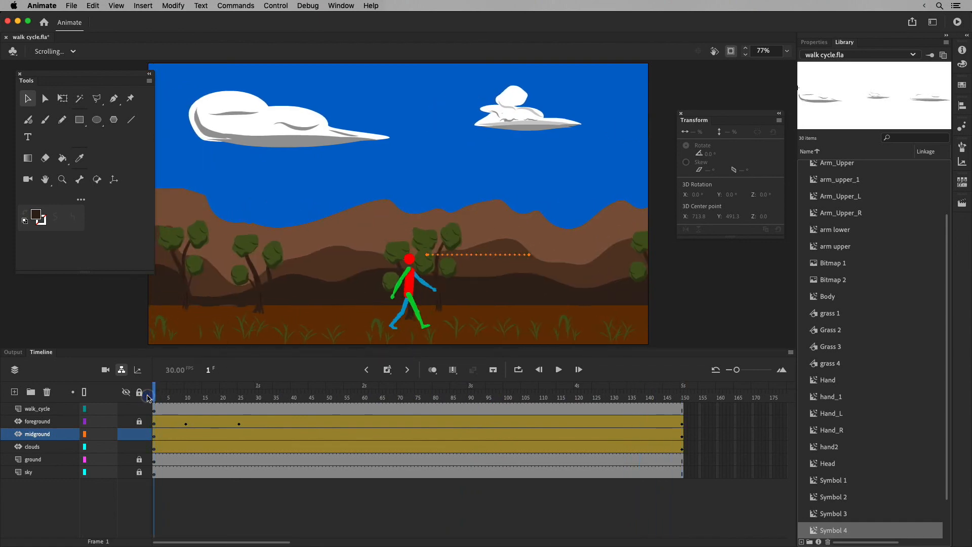